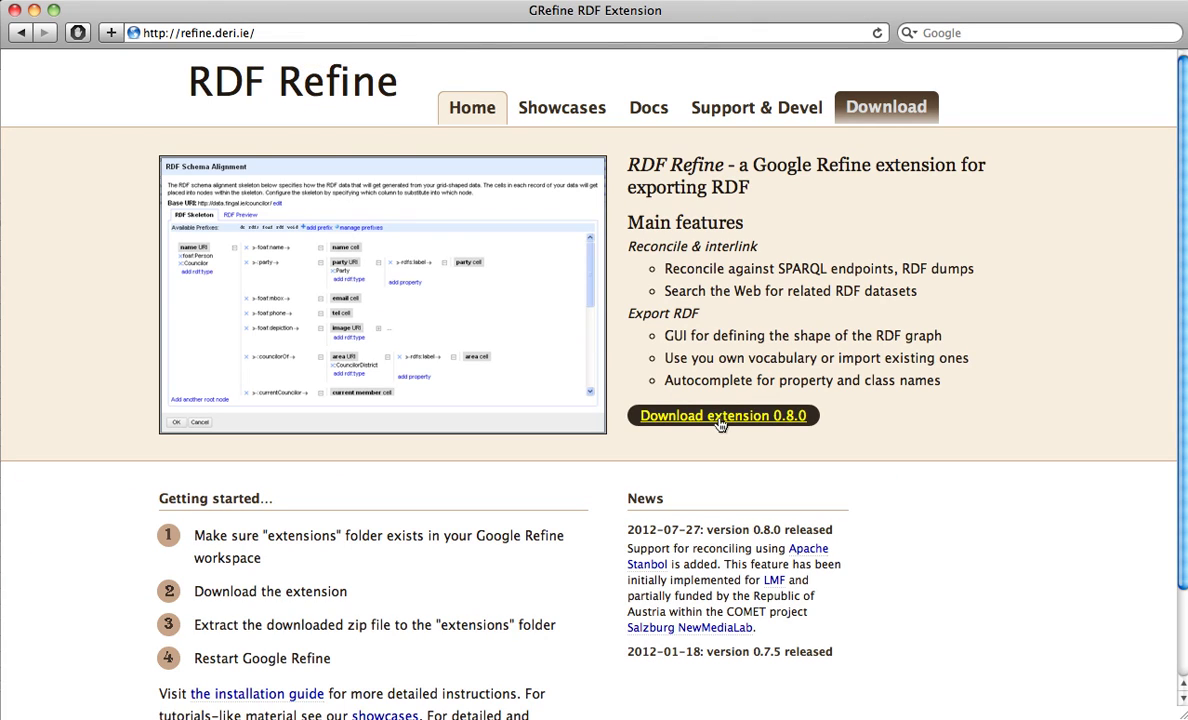
Download the RDF Refine extension 0.8.0, then launch Google Refine through Spotlight
left_click(720, 420)
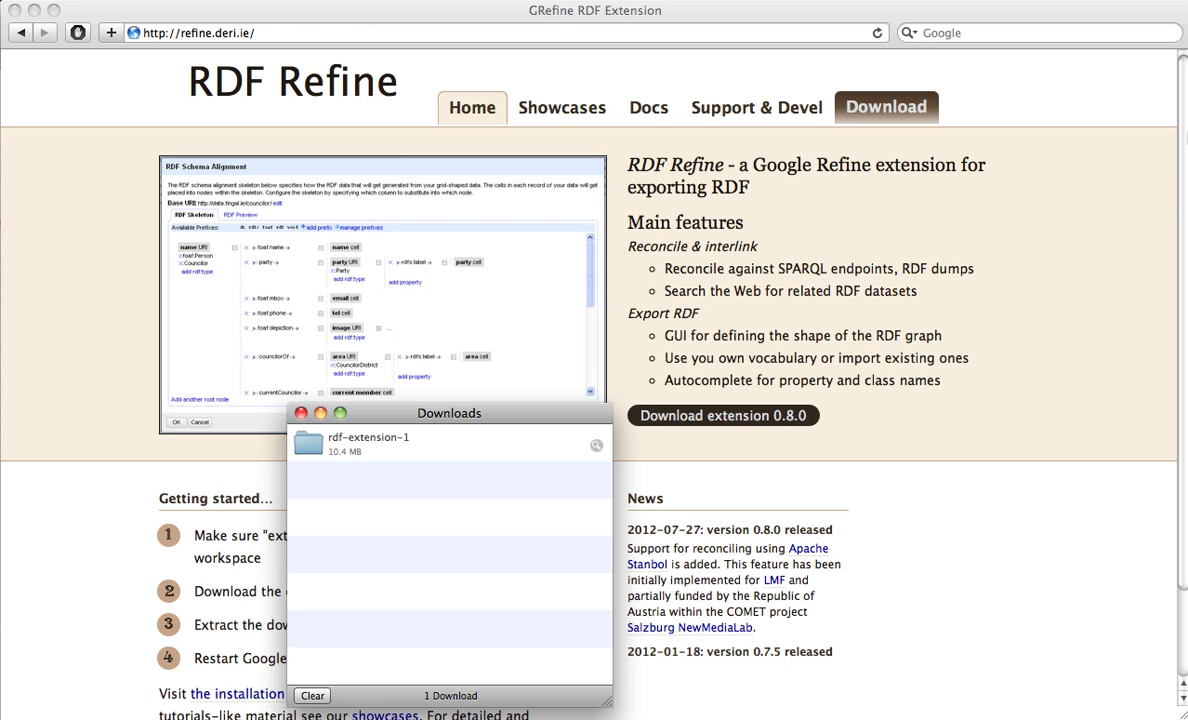
key("super+w")
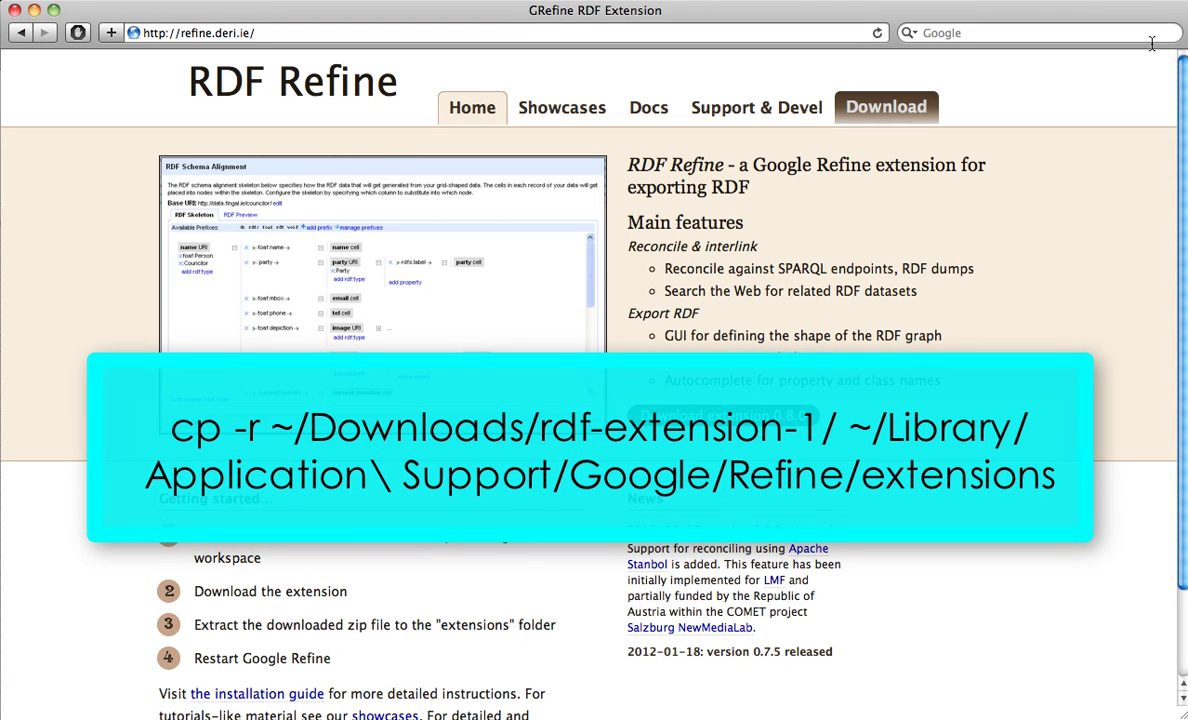
key("super+space")
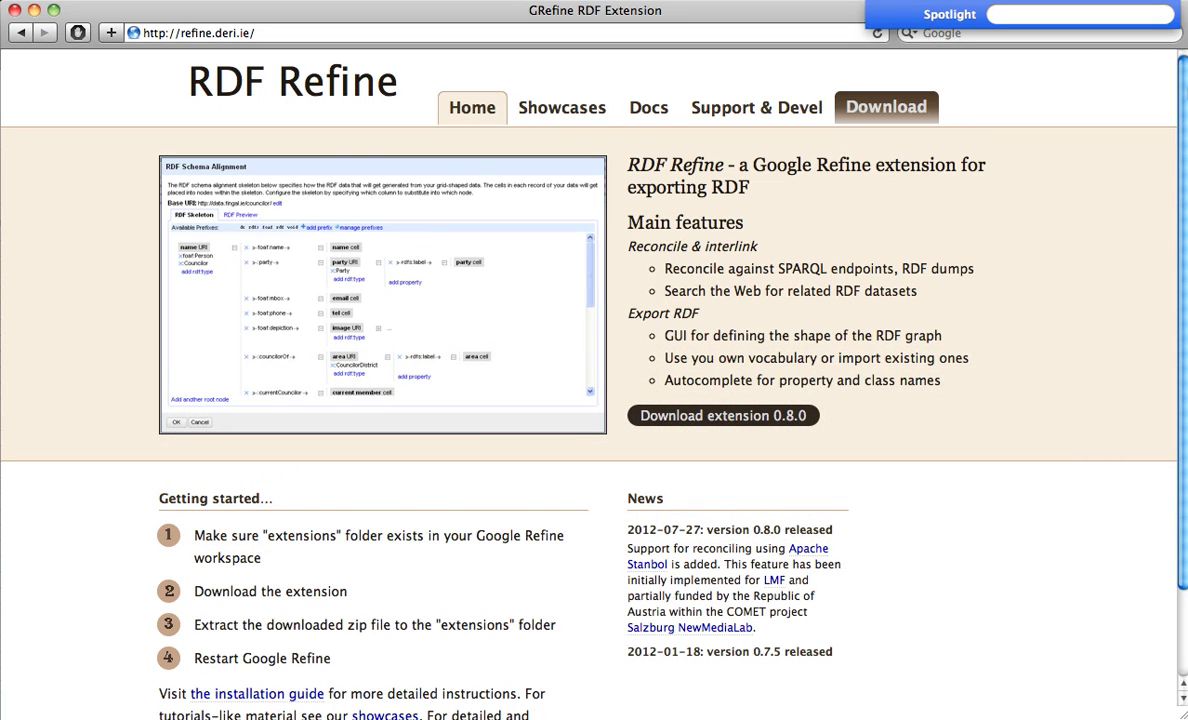
type("goog")
key("Return")
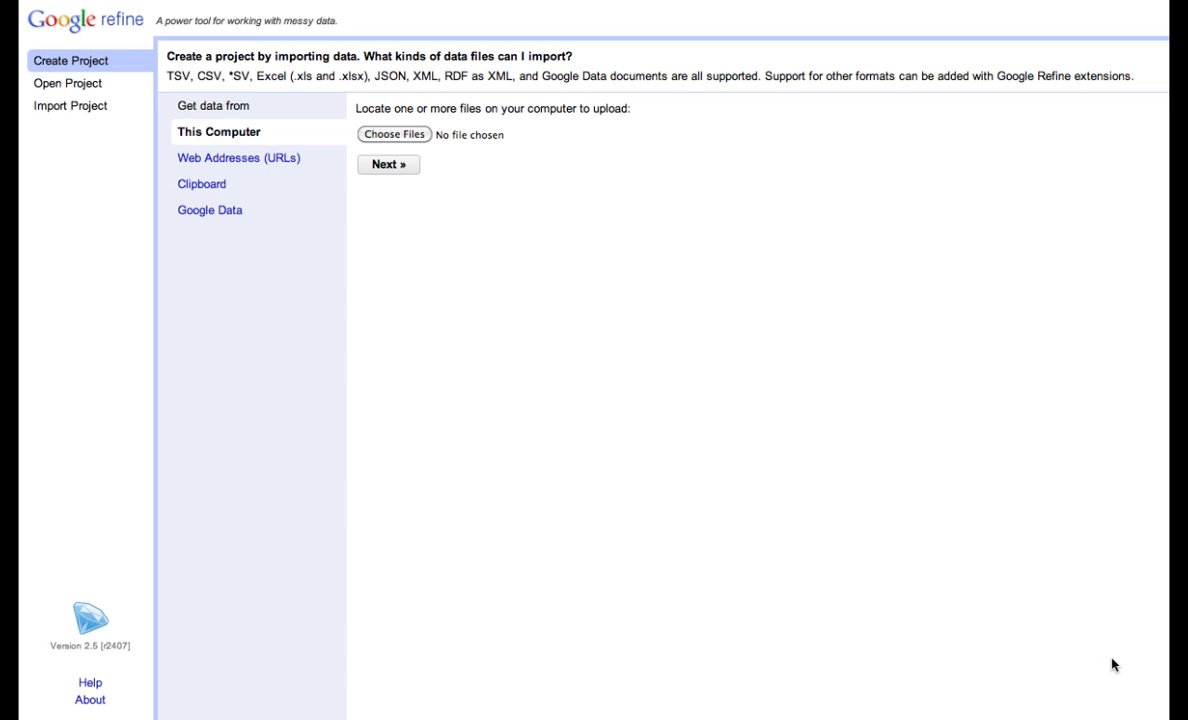
Upload authors-books-db.xlsx as the data file and continue to parsing
left_click(396, 134)
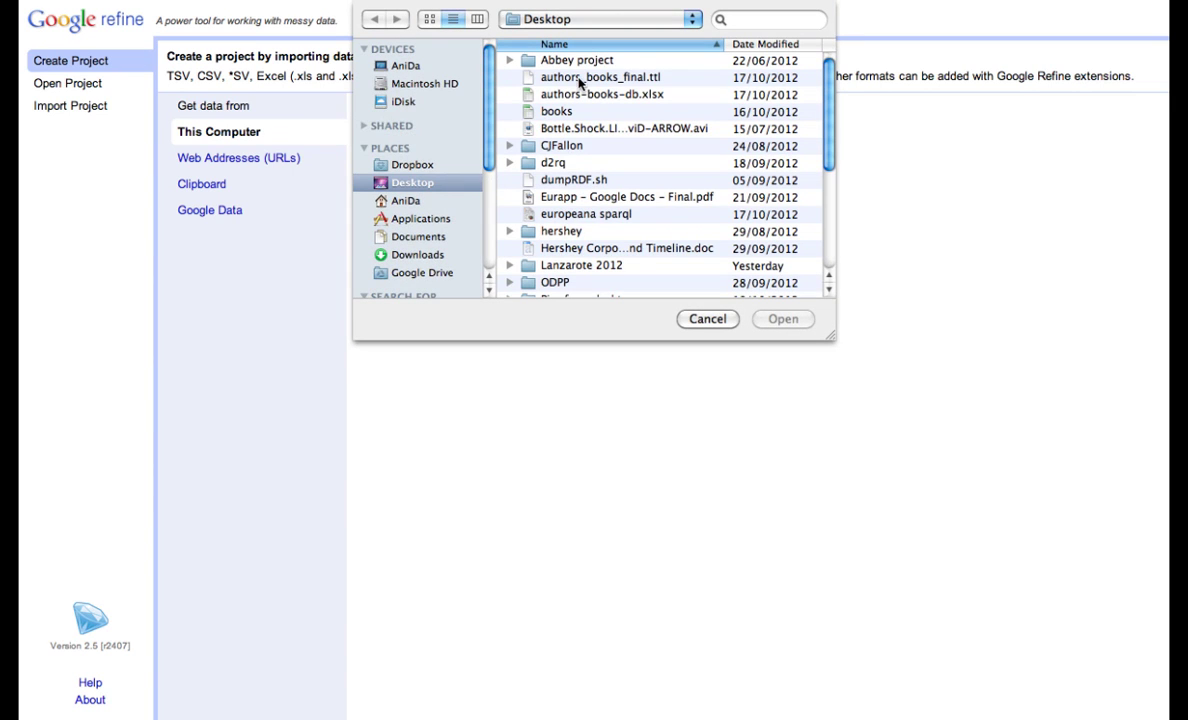
left_click(542, 94)
left_click(781, 319)
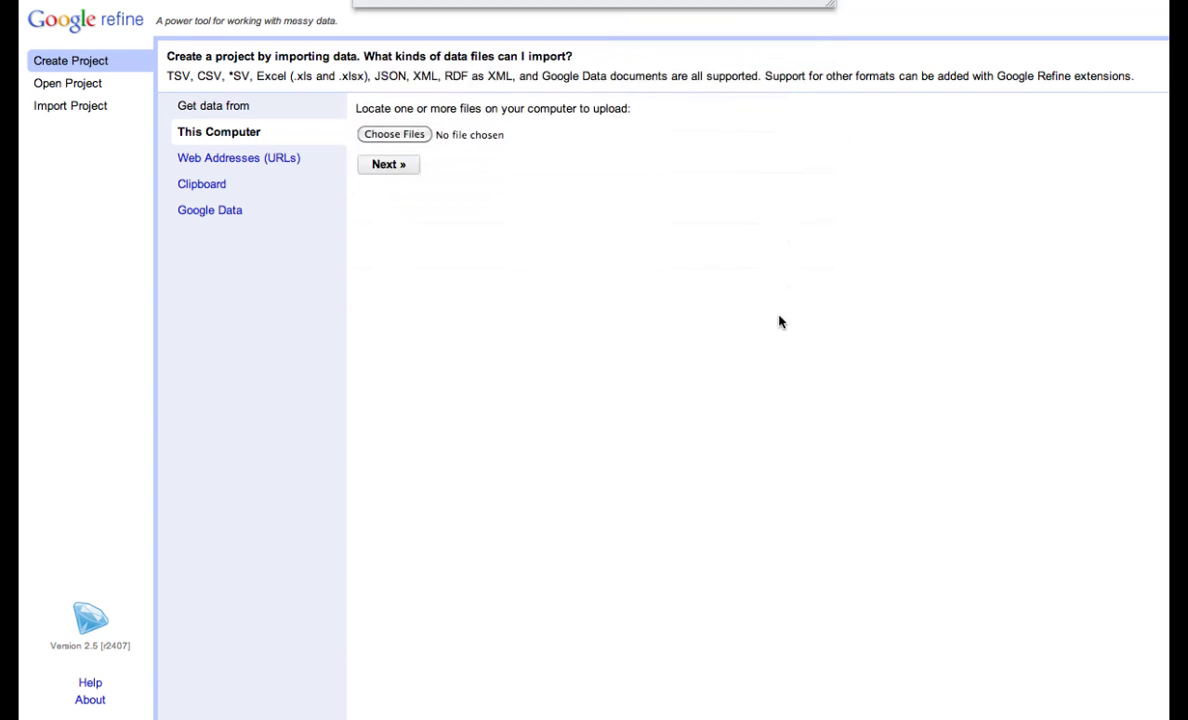
left_click(374, 168)
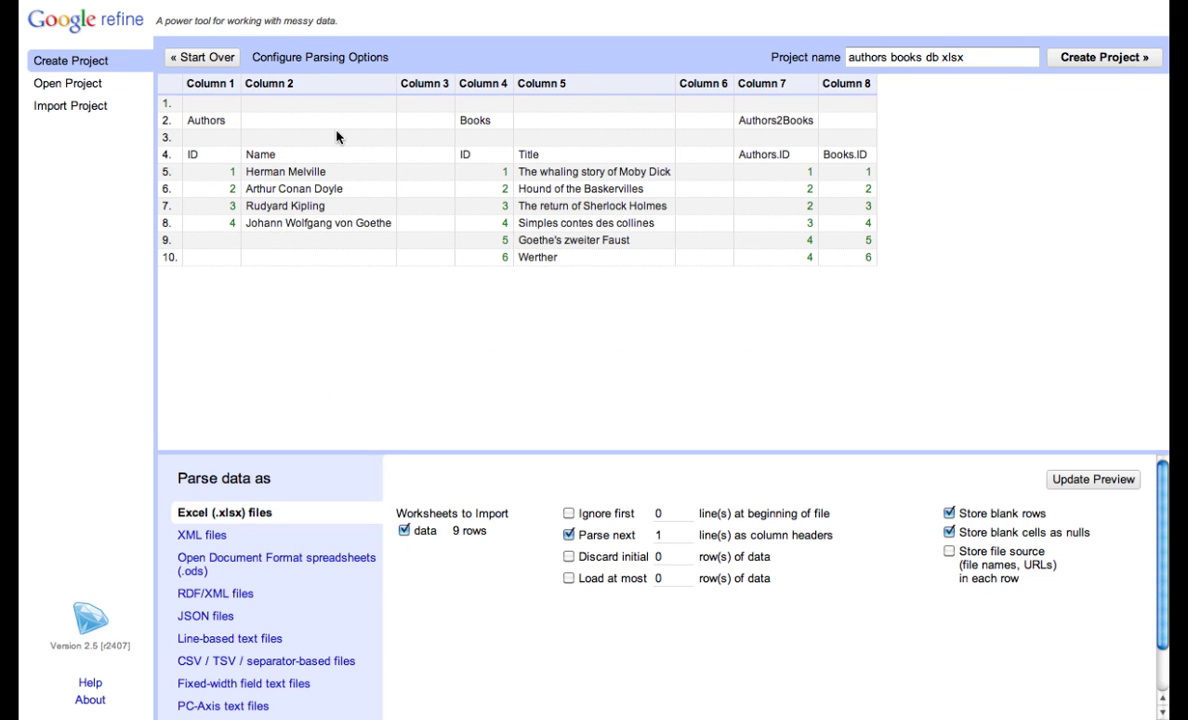
Ignore the first 4 lines, keep blank cells as non-null, and create the project
left_click(568, 514)
left_click(671, 516)
key("BackSpace")
type("4")
left_click(1088, 481)
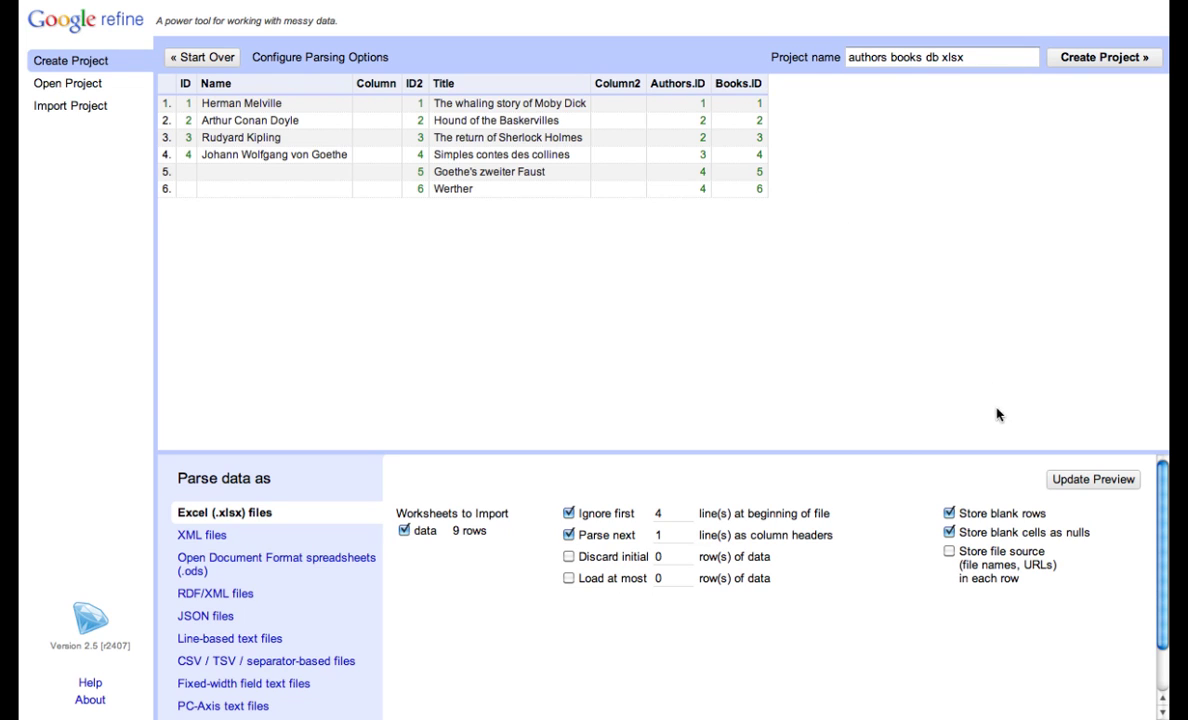
left_click(949, 533)
left_click(1096, 60)
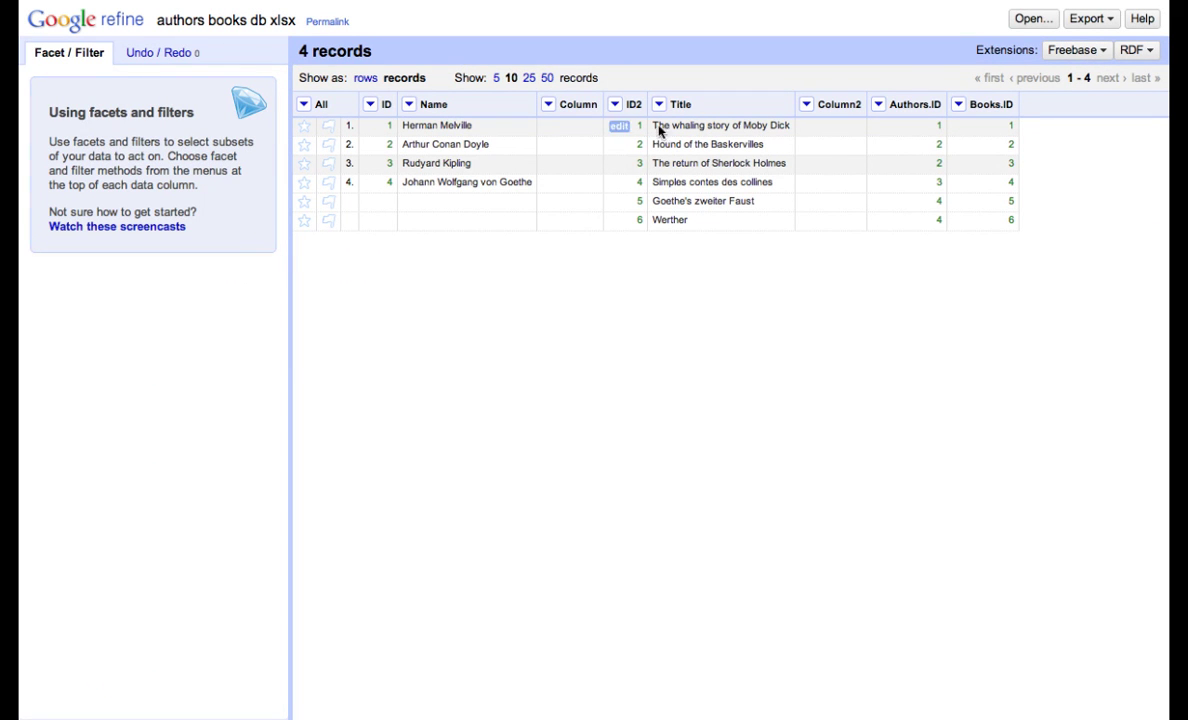
Remove the empty Column and Column2 columns
left_click(548, 104)
mouse_move(580, 198)
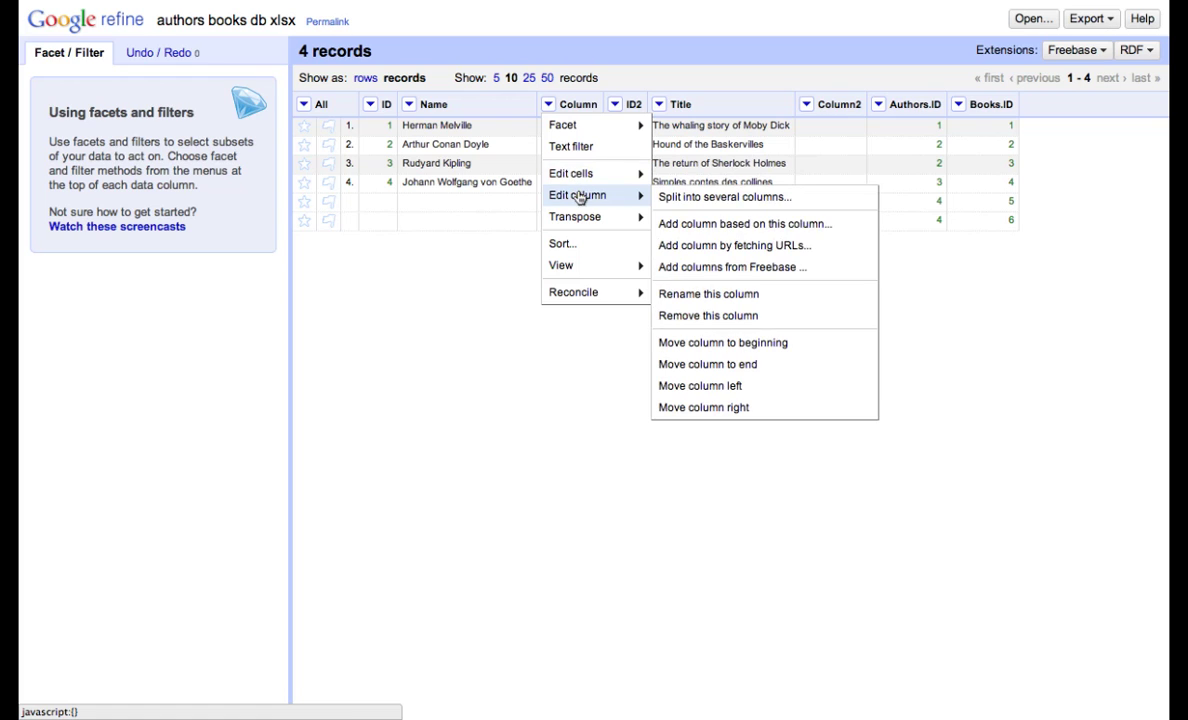
left_click(705, 315)
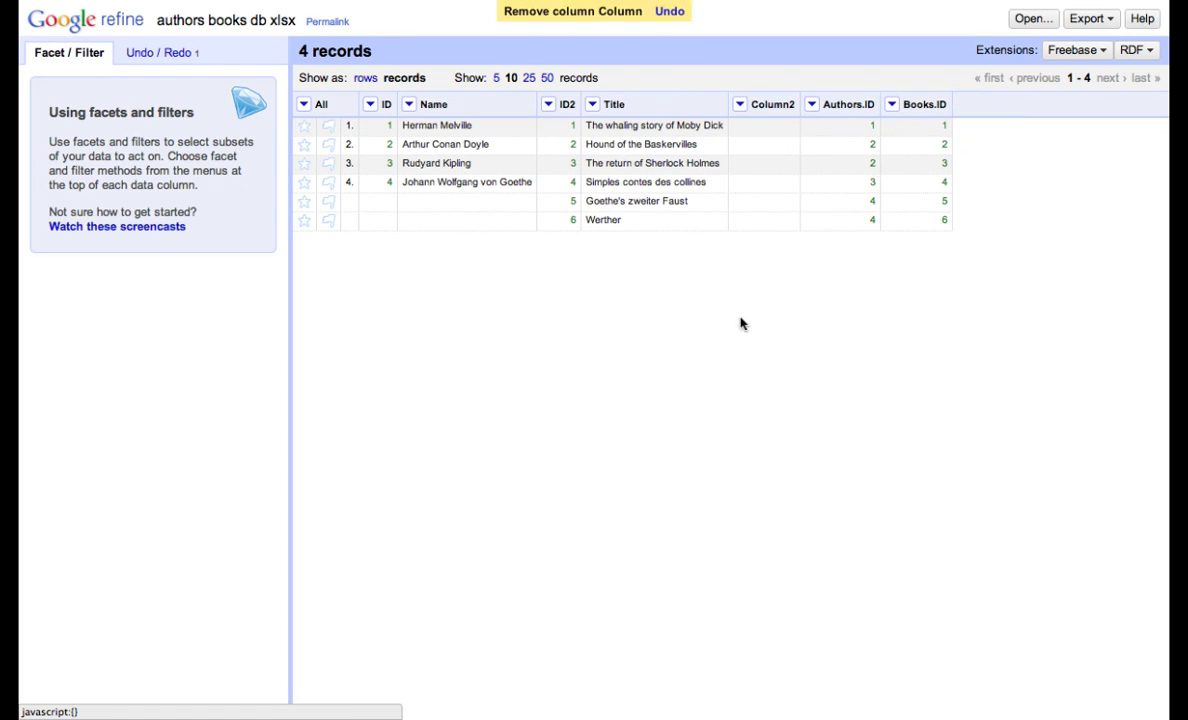
left_click(740, 104)
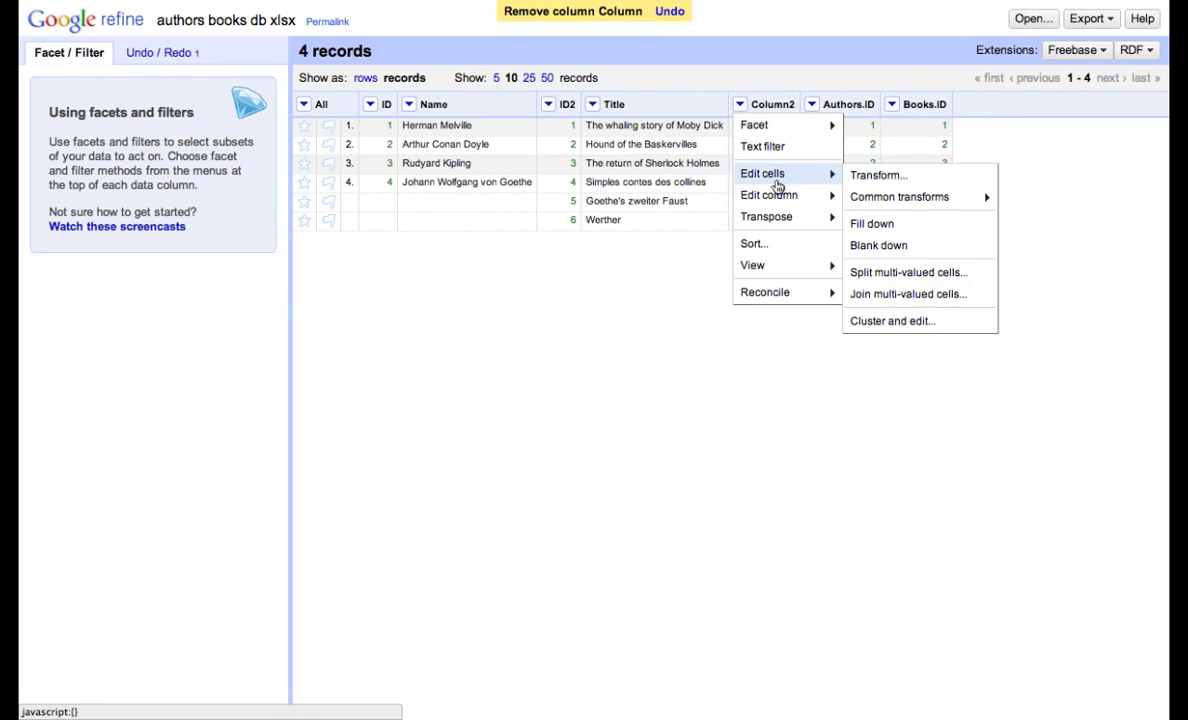
mouse_move(779, 200)
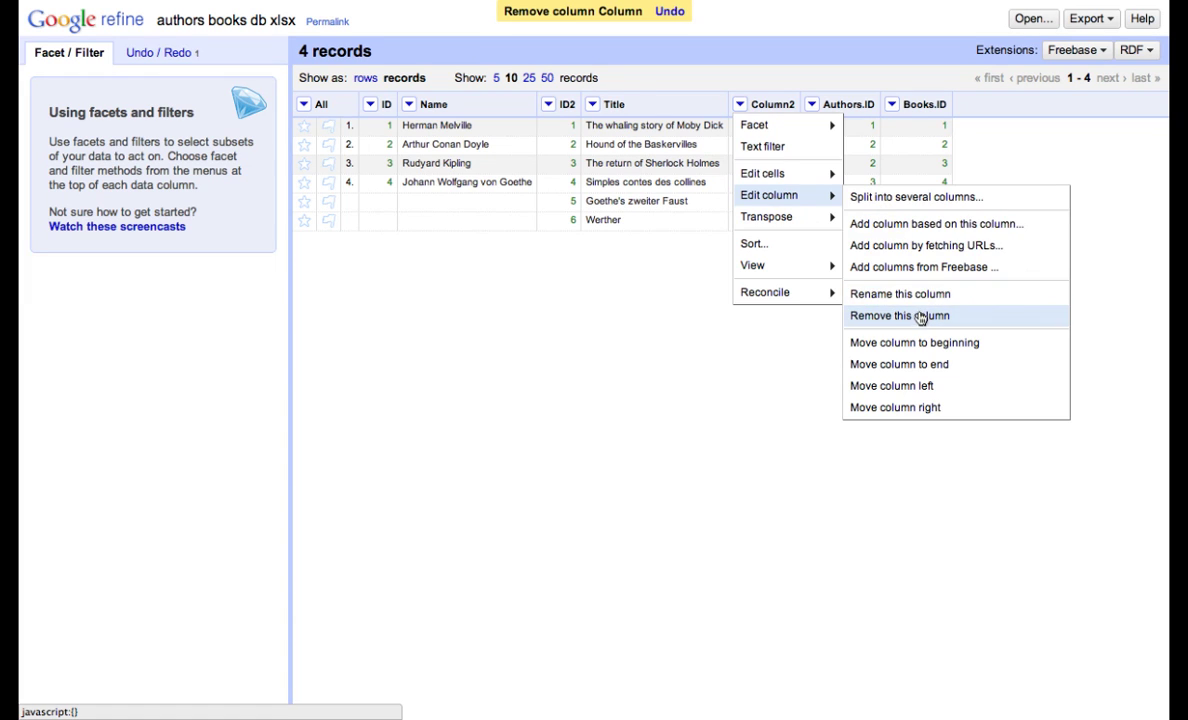
left_click(856, 312)
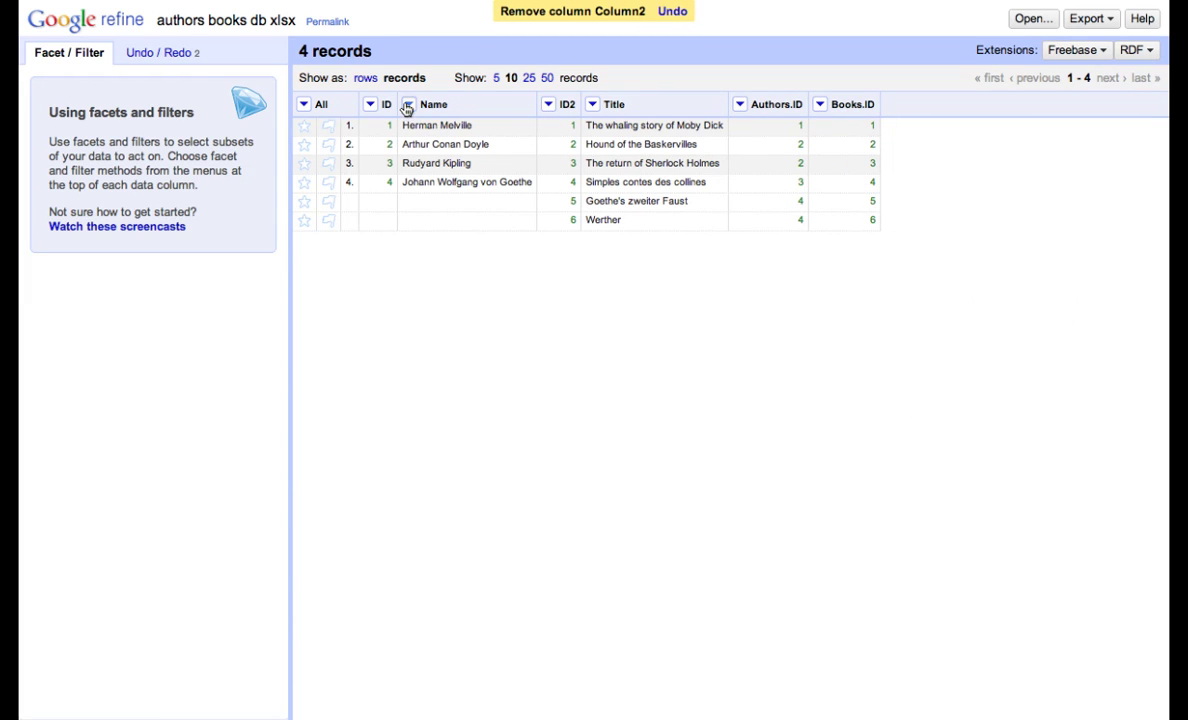
Rename the Name column to Author's Name and Title to Book Title
left_click(408, 104)
mouse_move(440, 195)
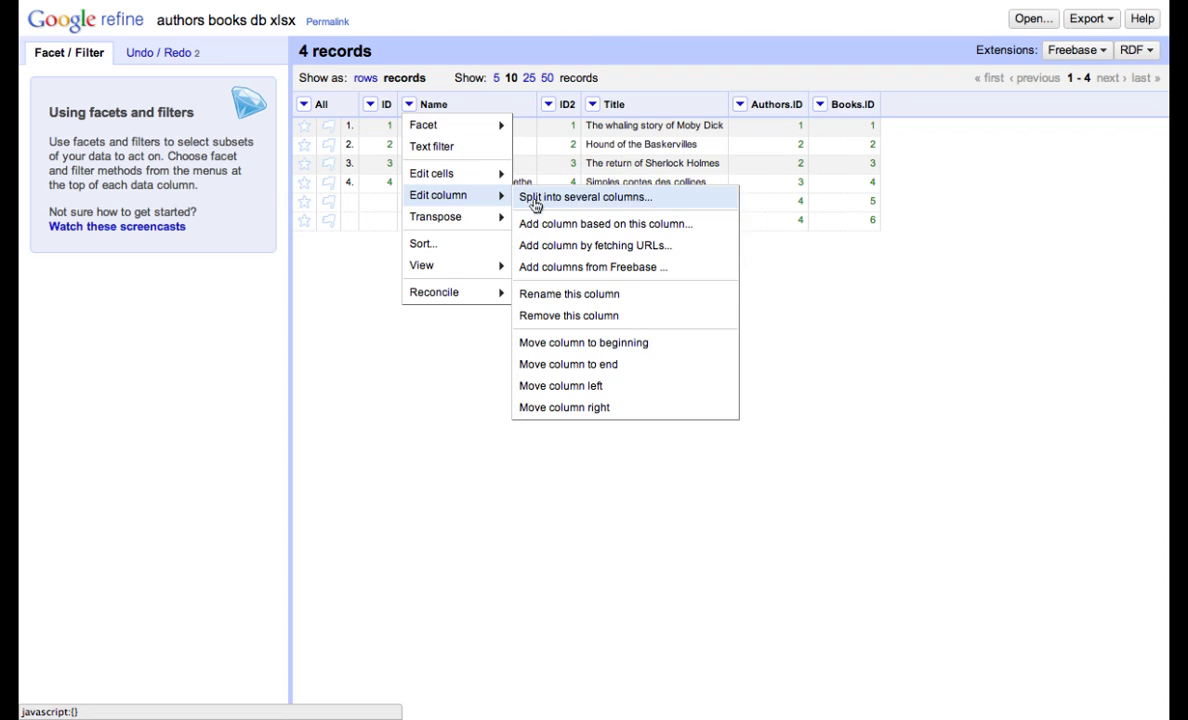
left_click(570, 294)
type("Author's Name")
key("Return")
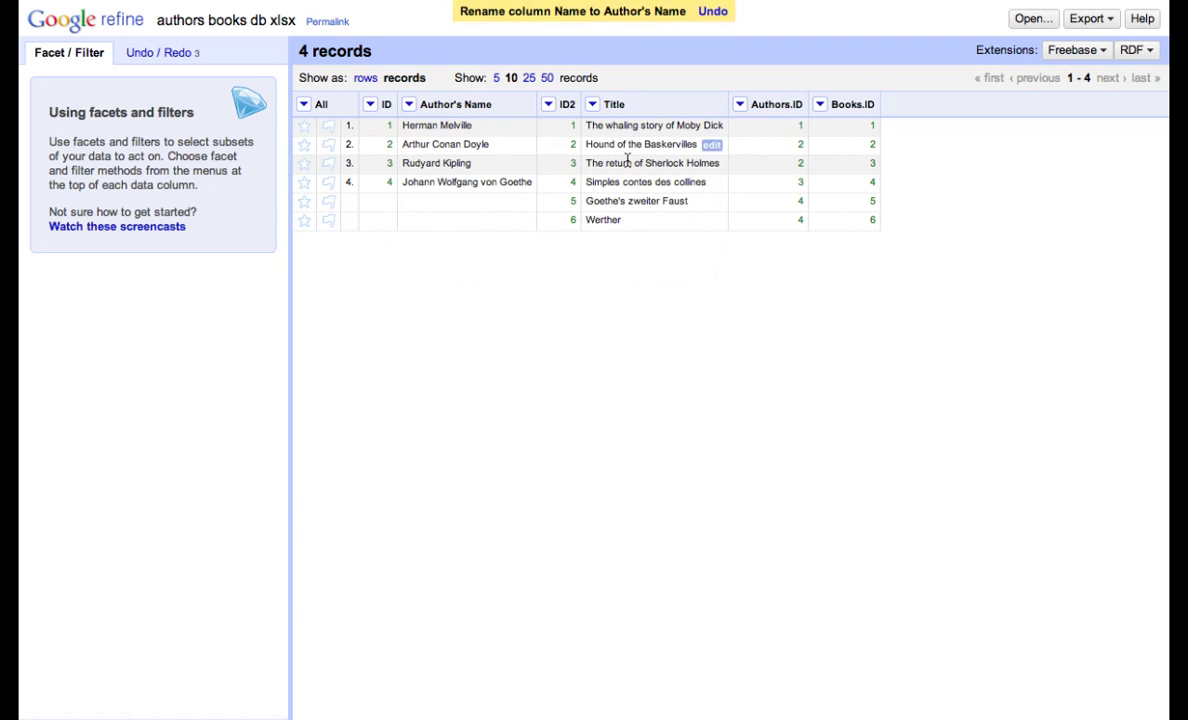
left_click(592, 104)
mouse_move(621, 192)
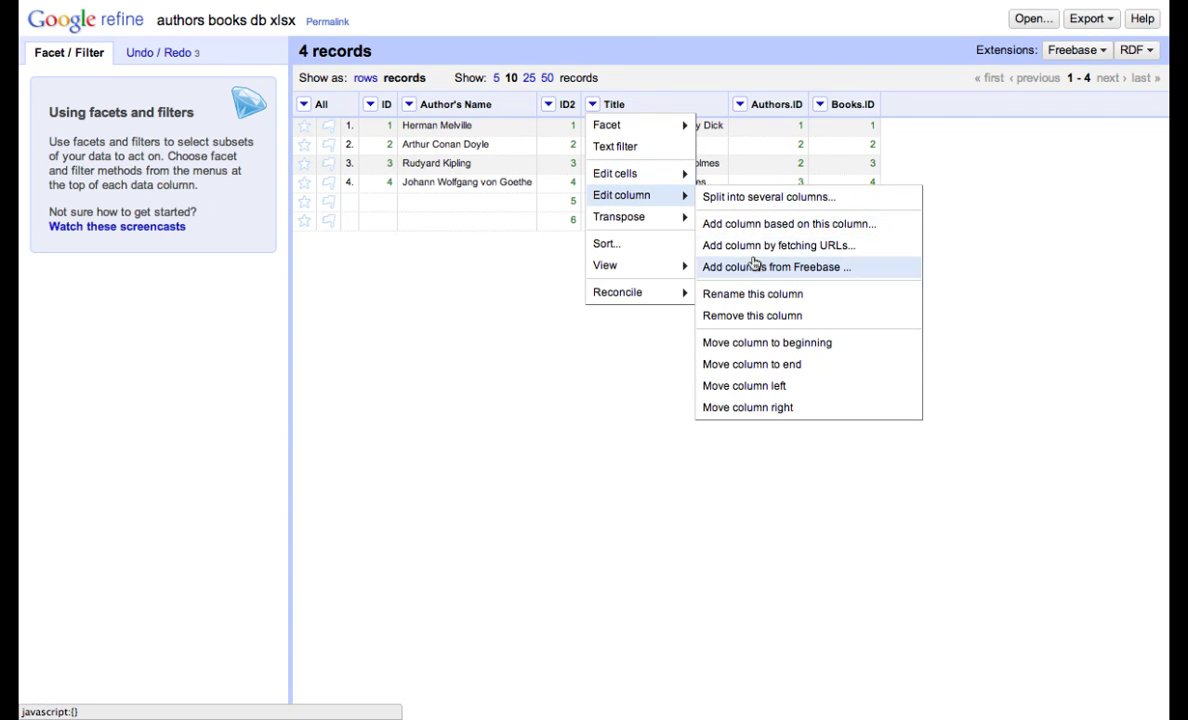
left_click(740, 294)
key("Left")
type("Book")
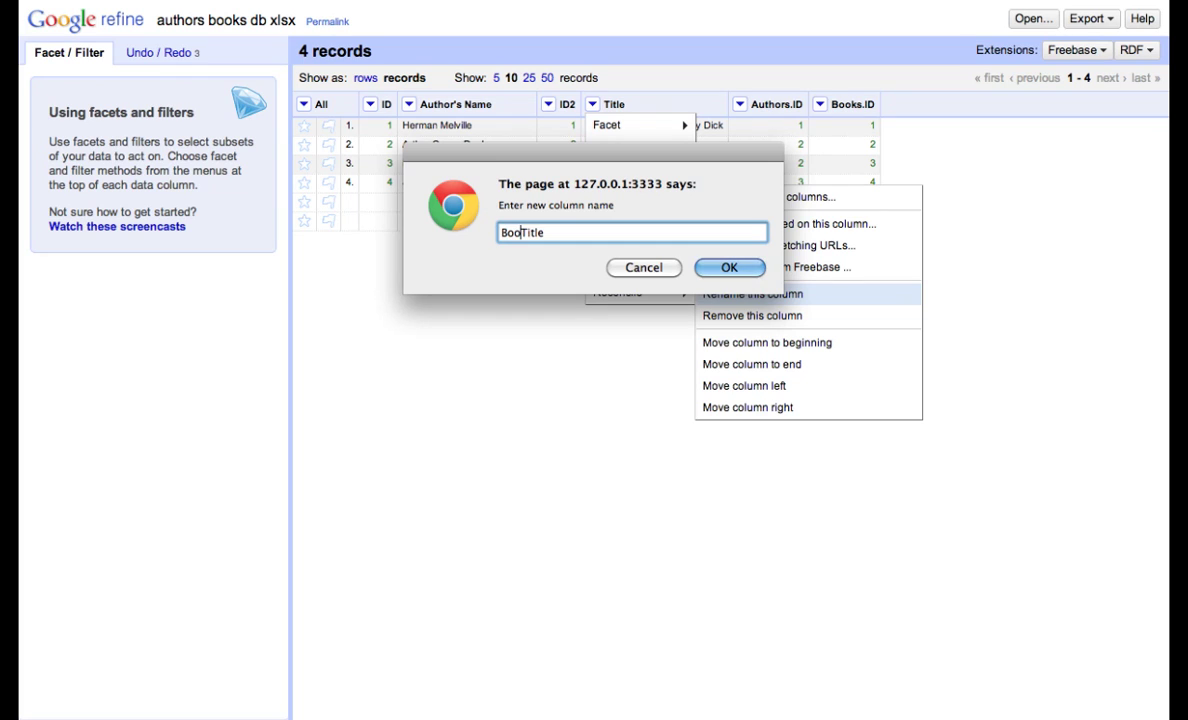
left_click(718, 270)
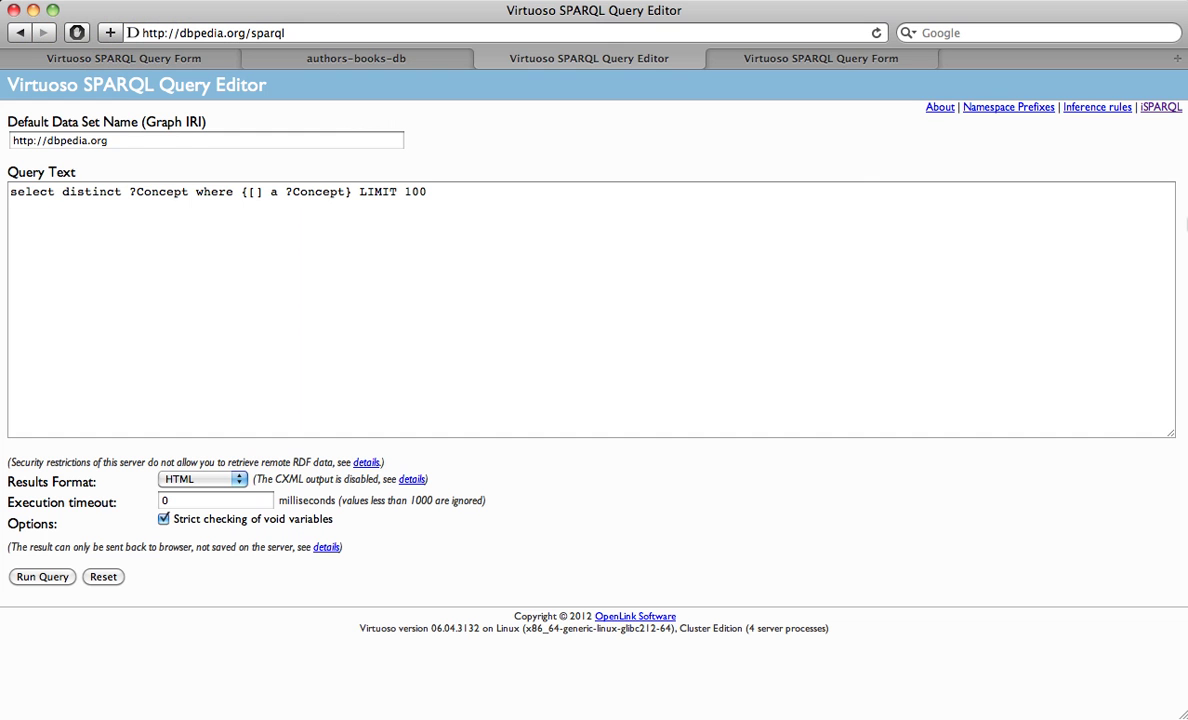
Select the dbpedia.org/sparql endpoint address in the Virtuoso SPARQL query editor pages
left_click_drag(178, 33, 287, 35)
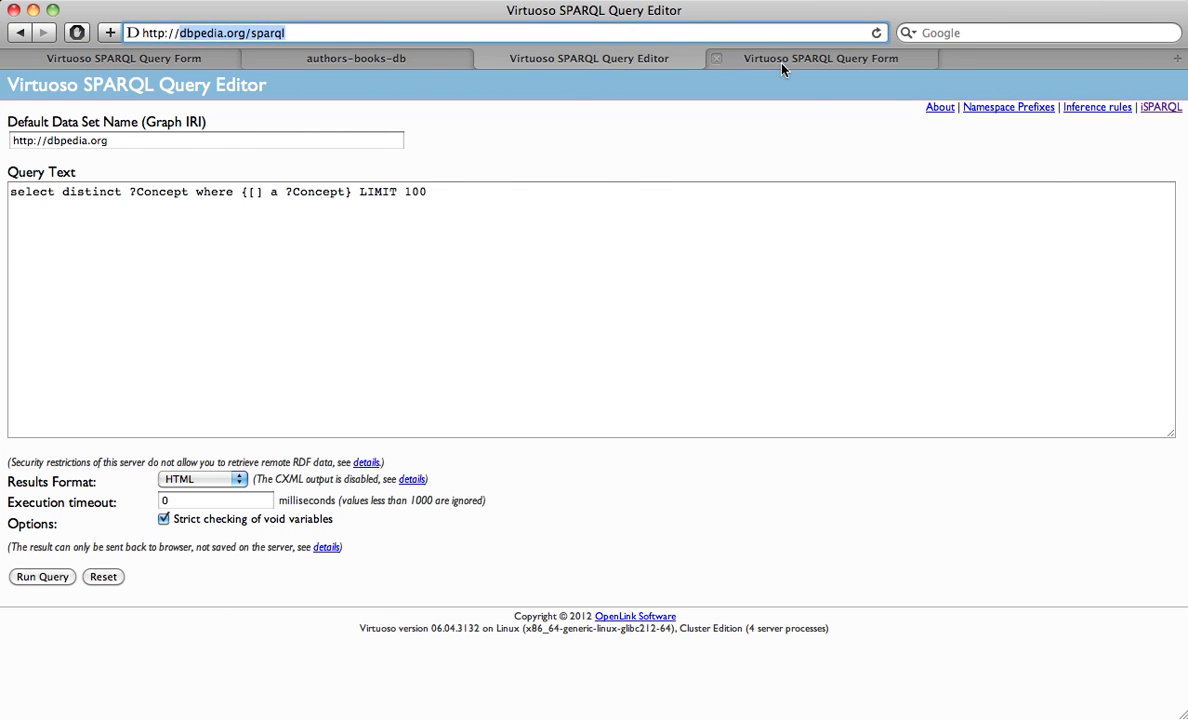
left_click(725, 58)
left_click_drag(176, 33, 595, 35)
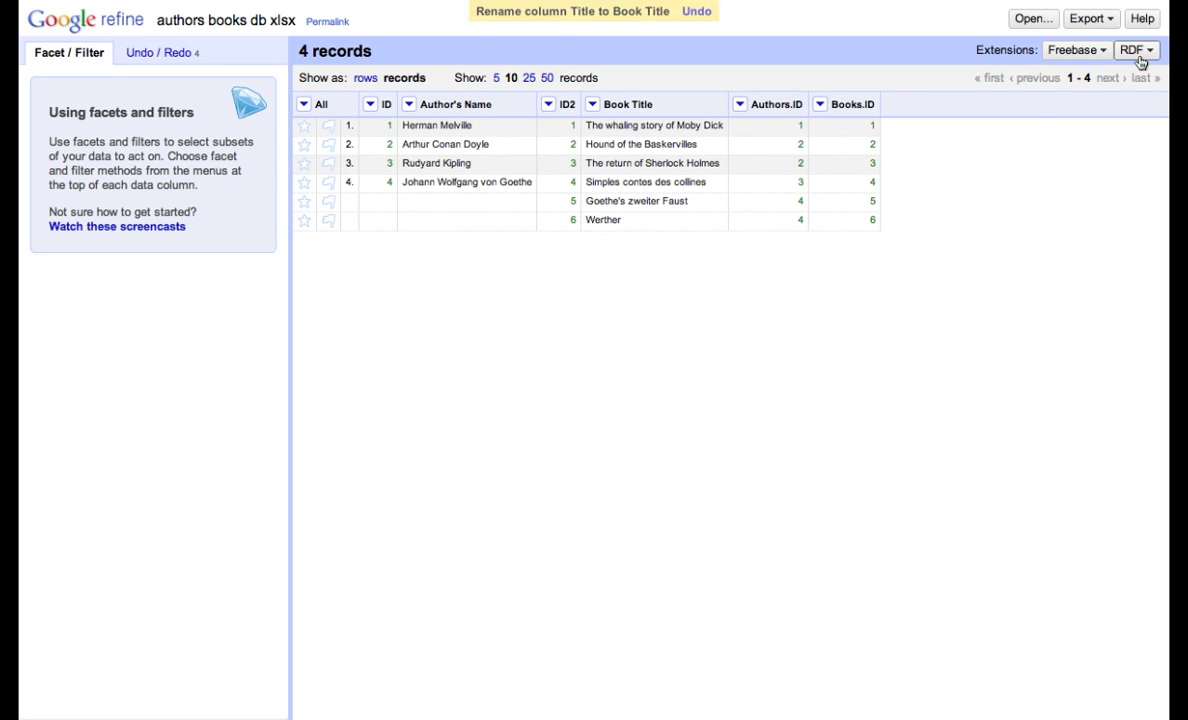
left_click(1134, 50)
mouse_move(1042, 115)
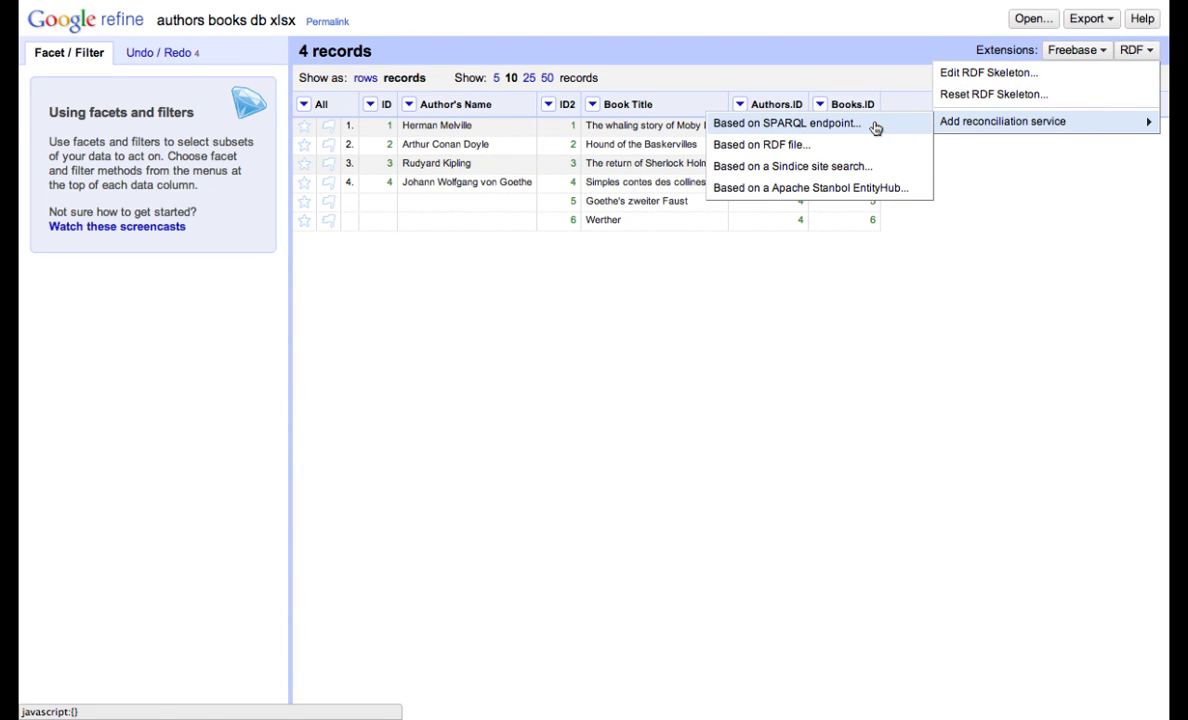
left_click(812, 122)
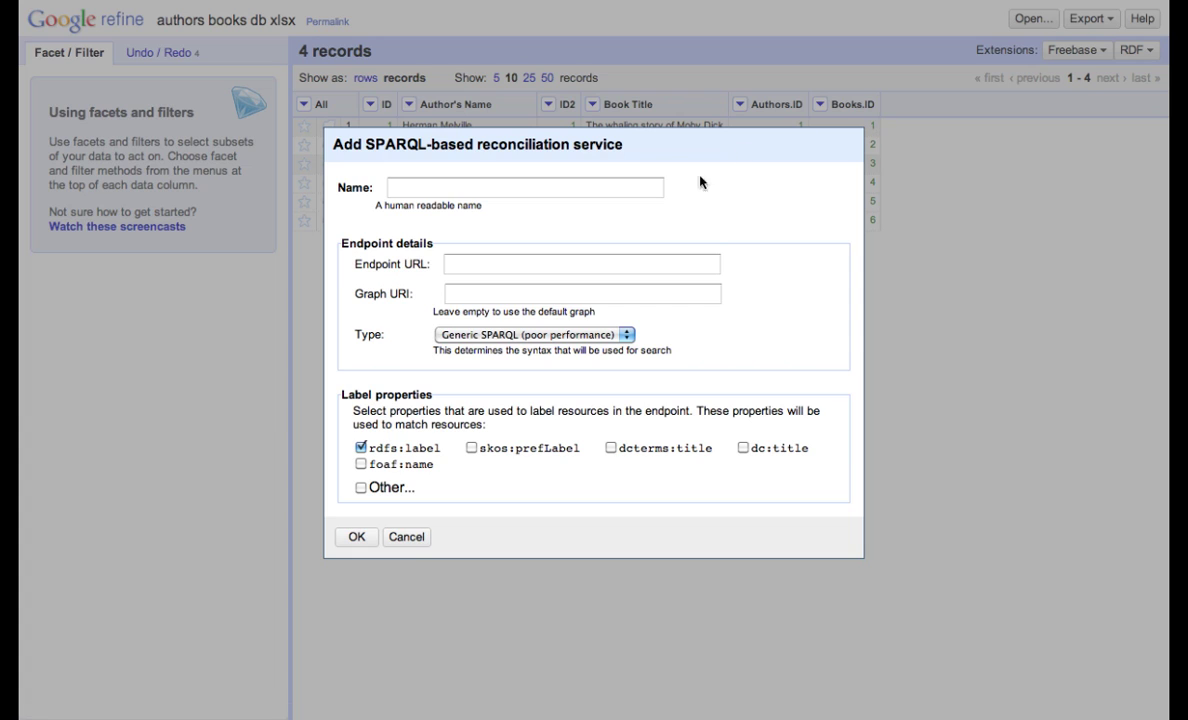
left_click(652, 188)
type("DBpedia")
left_click(626, 265)
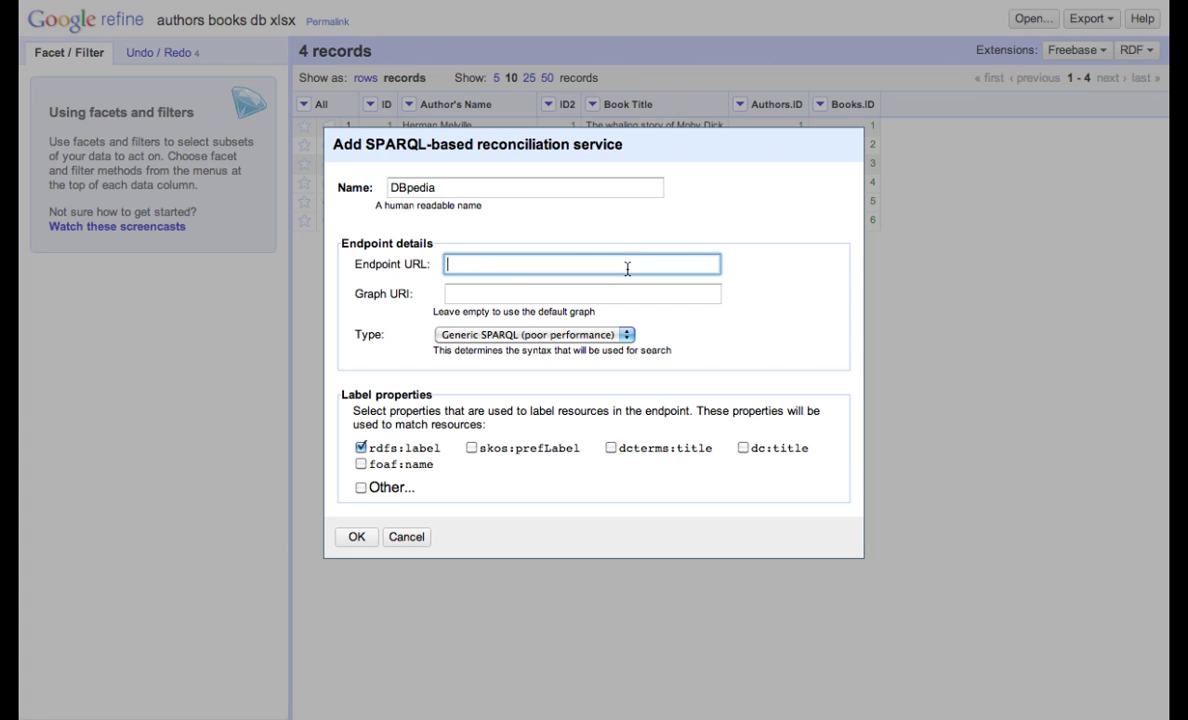
type("http://dbpedia.org/sparql")
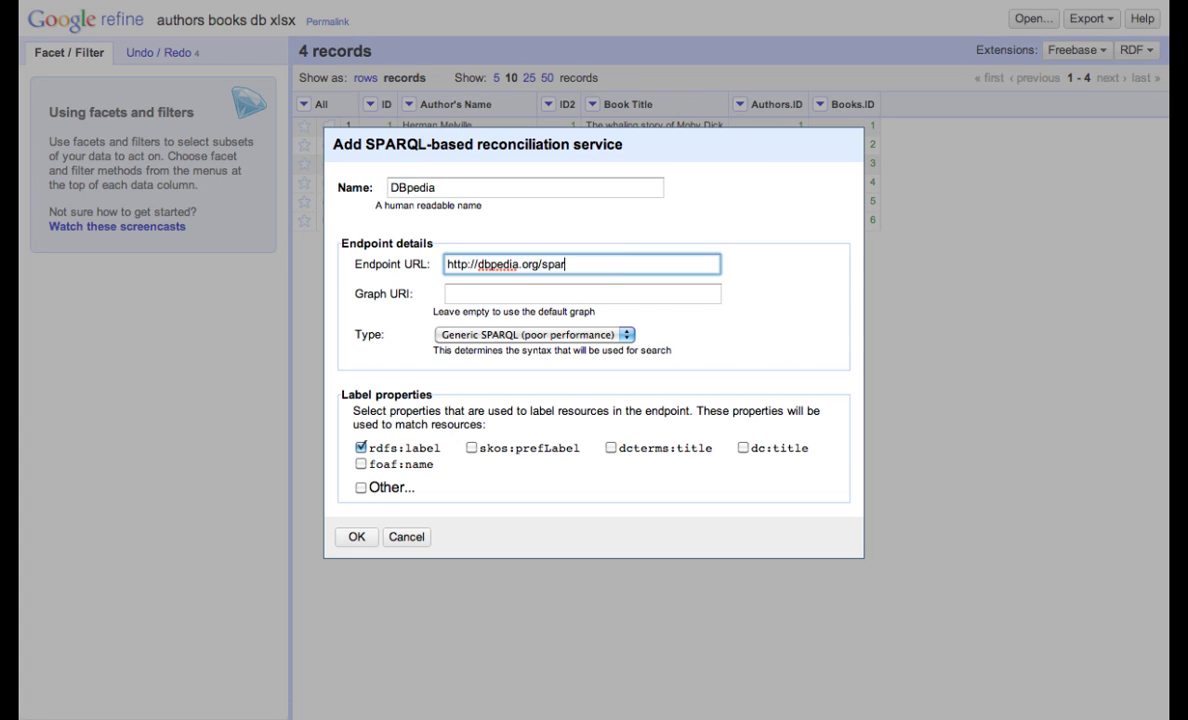
left_click(558, 336)
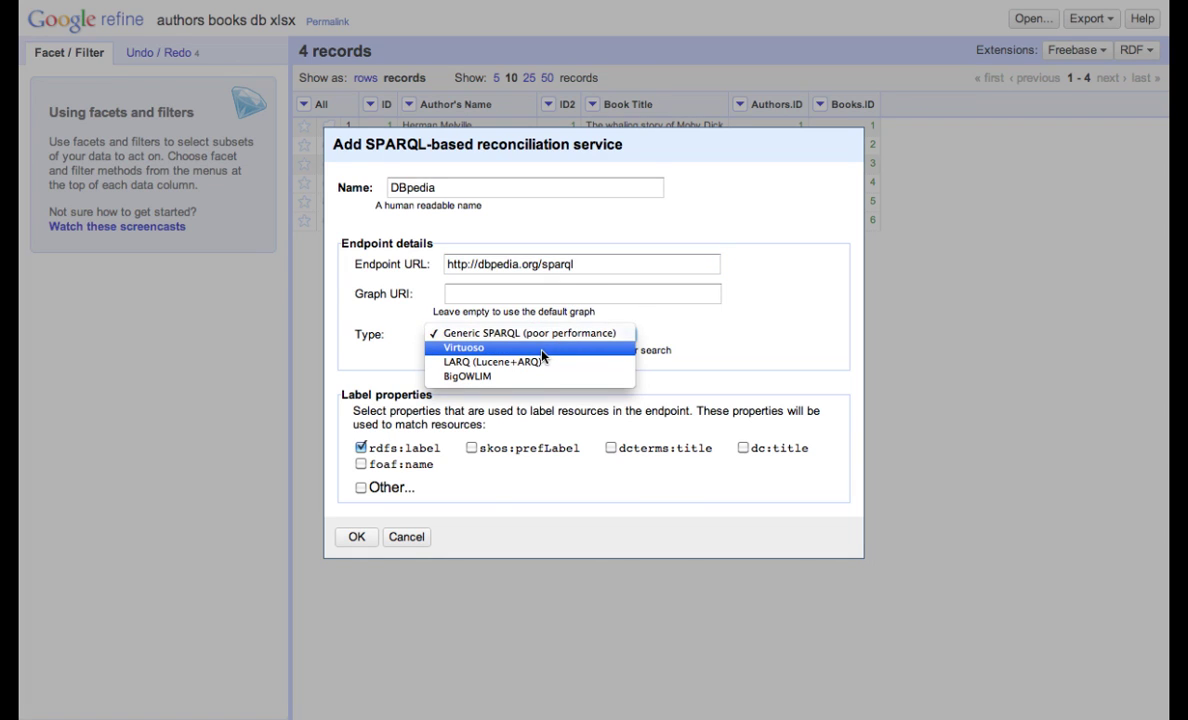
left_click(537, 350)
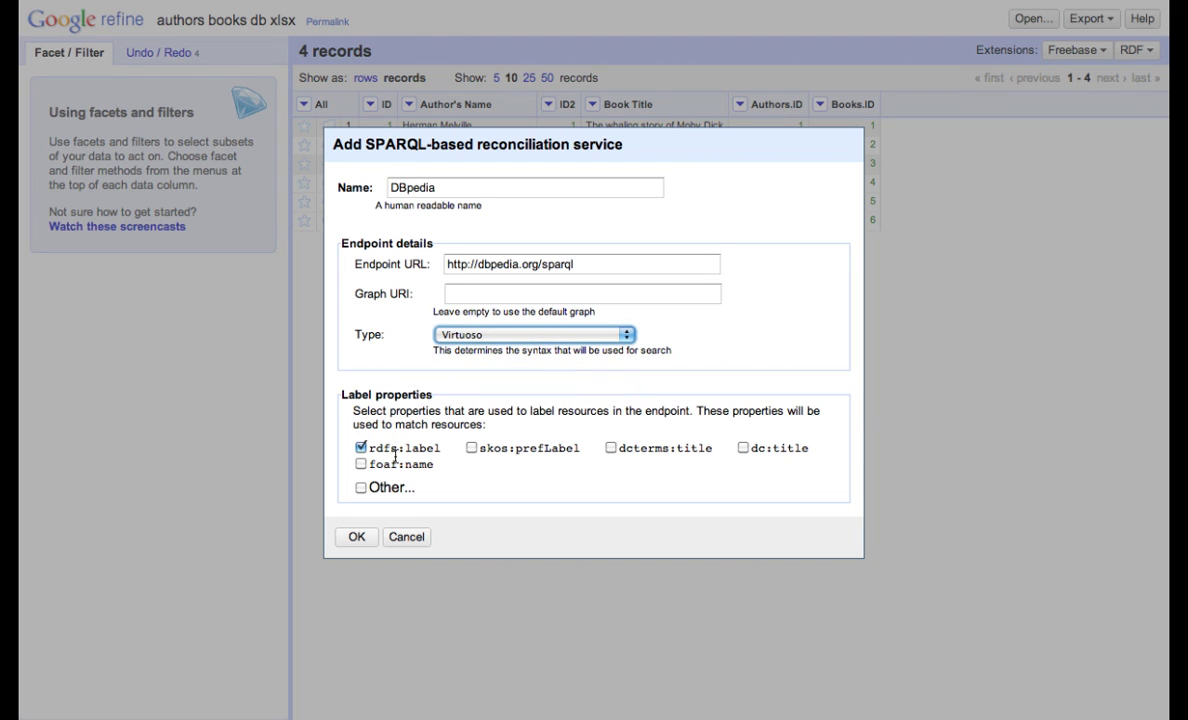
left_click(358, 537)
Start a new SPARQL service named Europeana with the europeana-triplestore.isti.cnr.it/sparql endpoint
left_click(1134, 50)
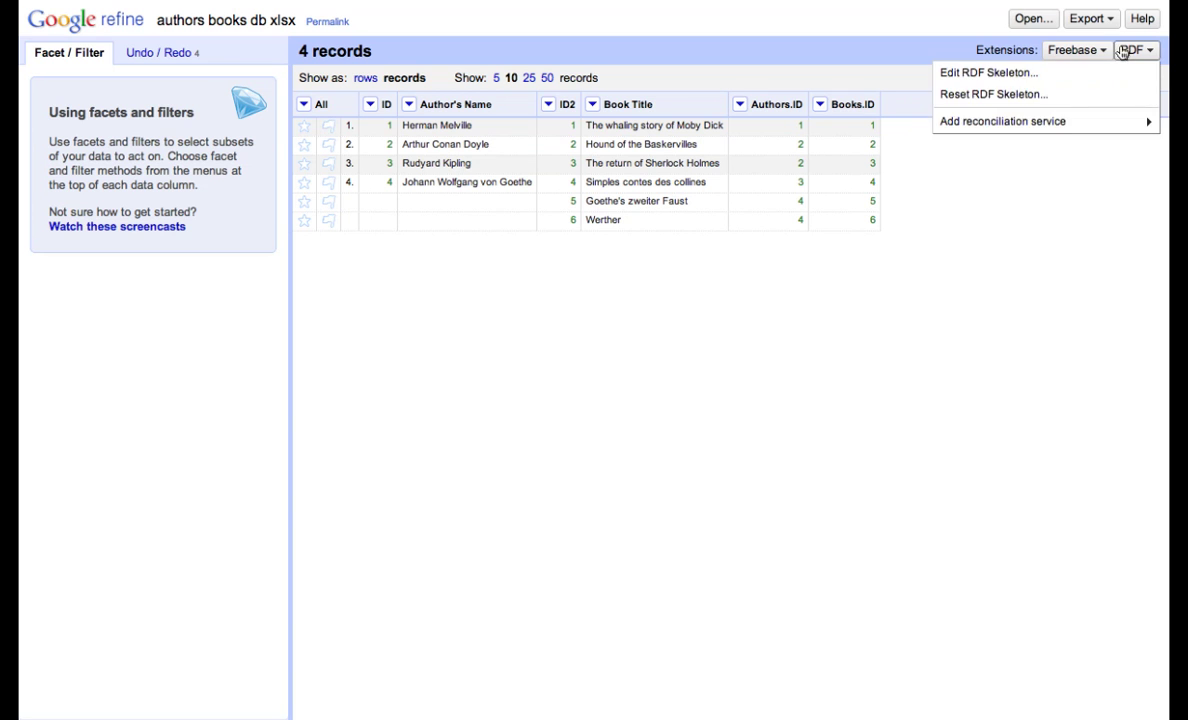
mouse_move(1042, 121)
left_click(830, 124)
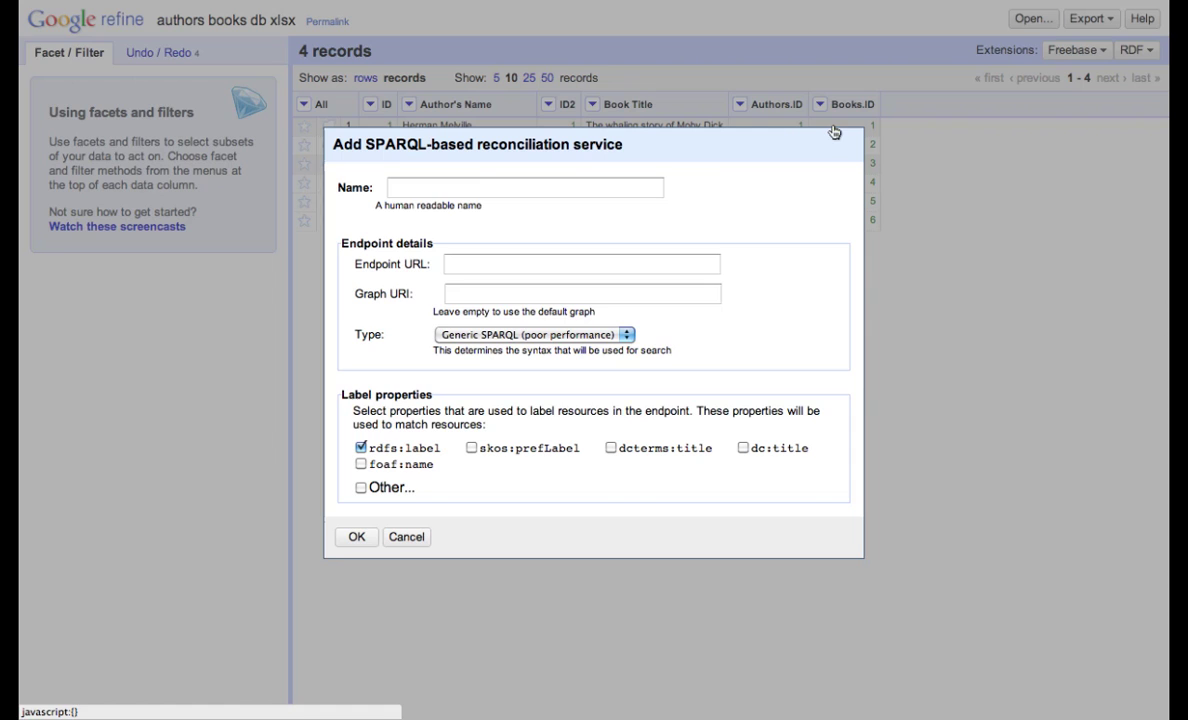
left_click(463, 188)
type("Europeana")
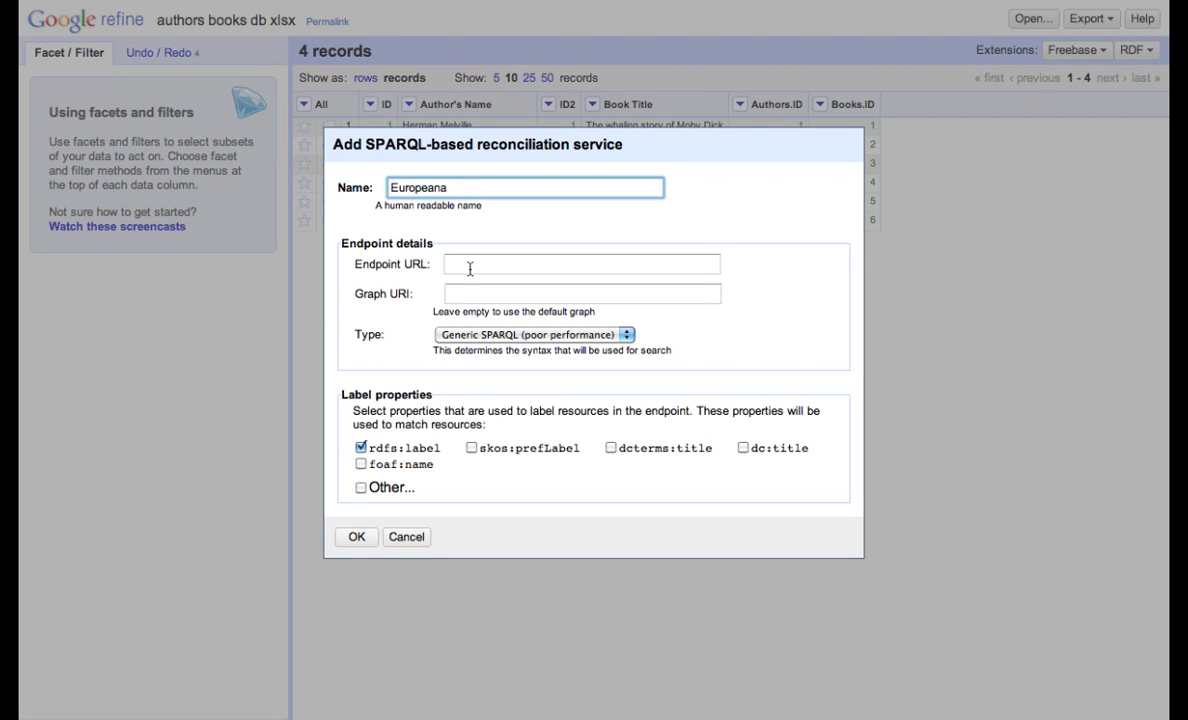
left_click(469, 266)
type("http://europeana")
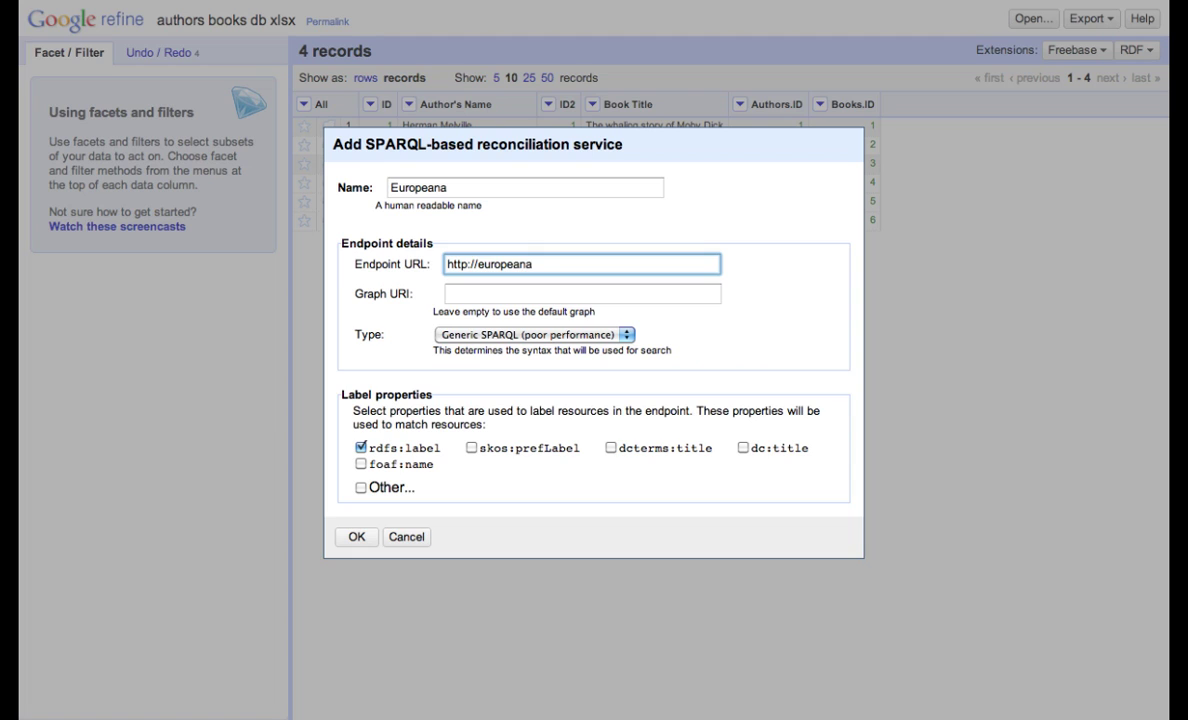
type("-triplestore.isti.")
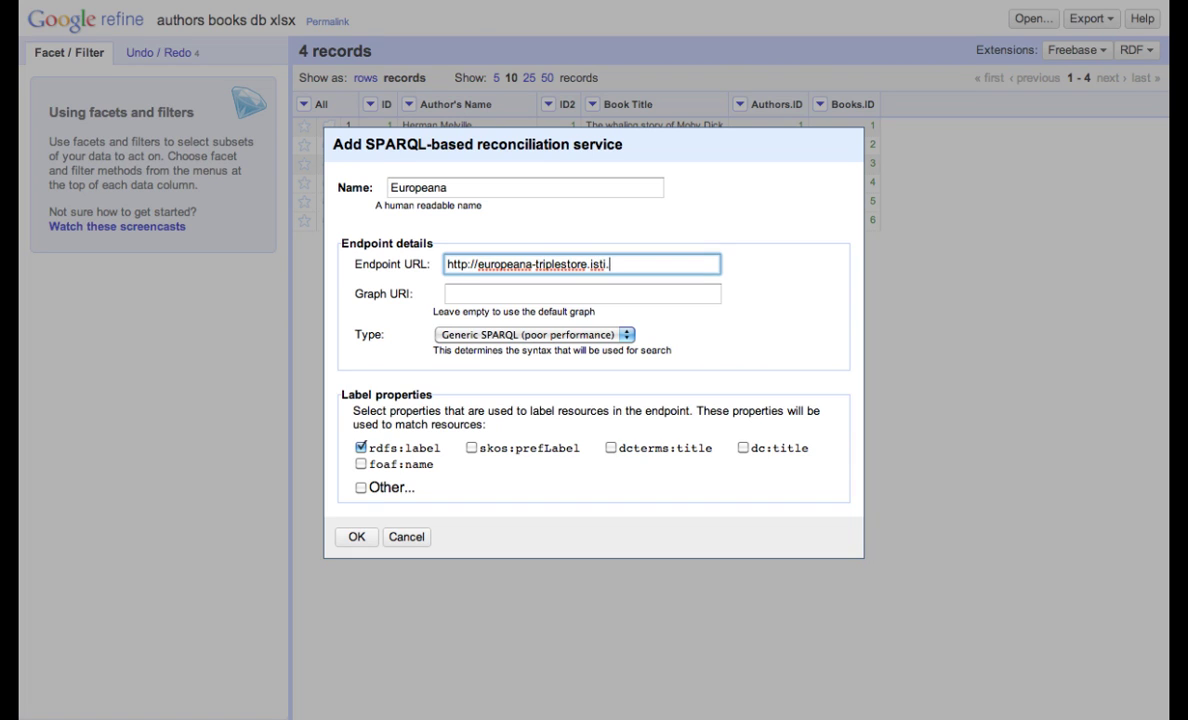
type("/sparql")
Keep Generic SPARQL type, match on dc:title instead of rdfs:label, and add it
left_click(490, 337)
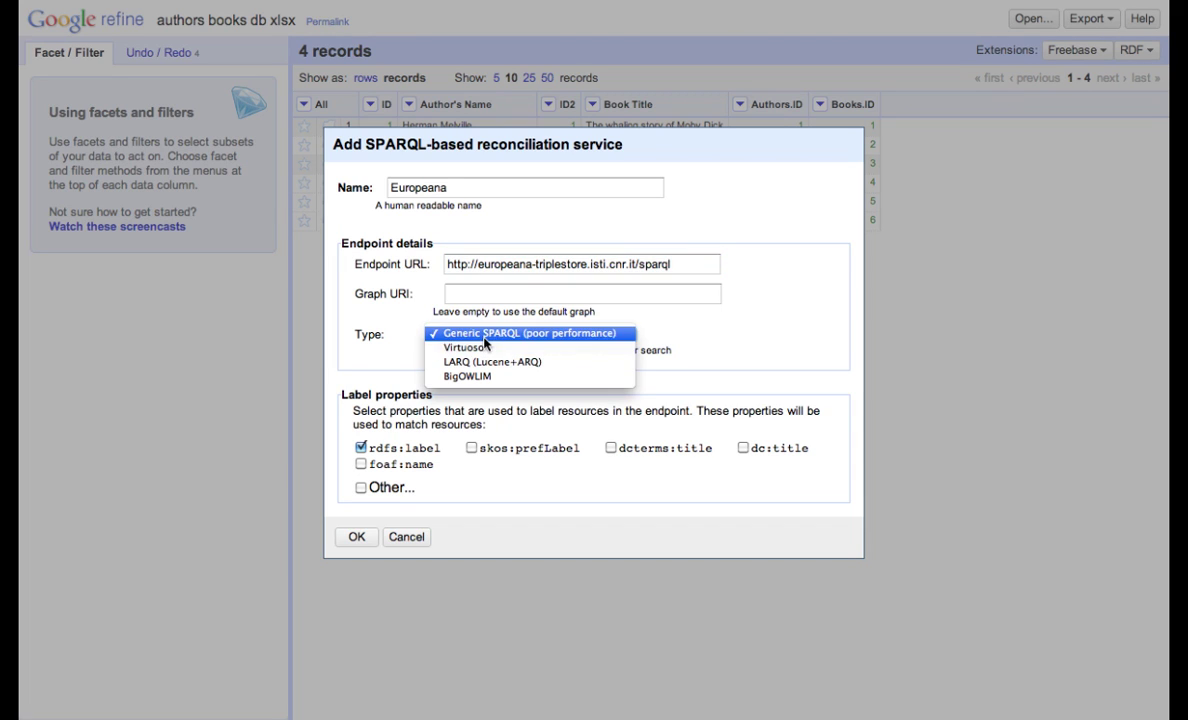
left_click(487, 338)
left_click(361, 448)
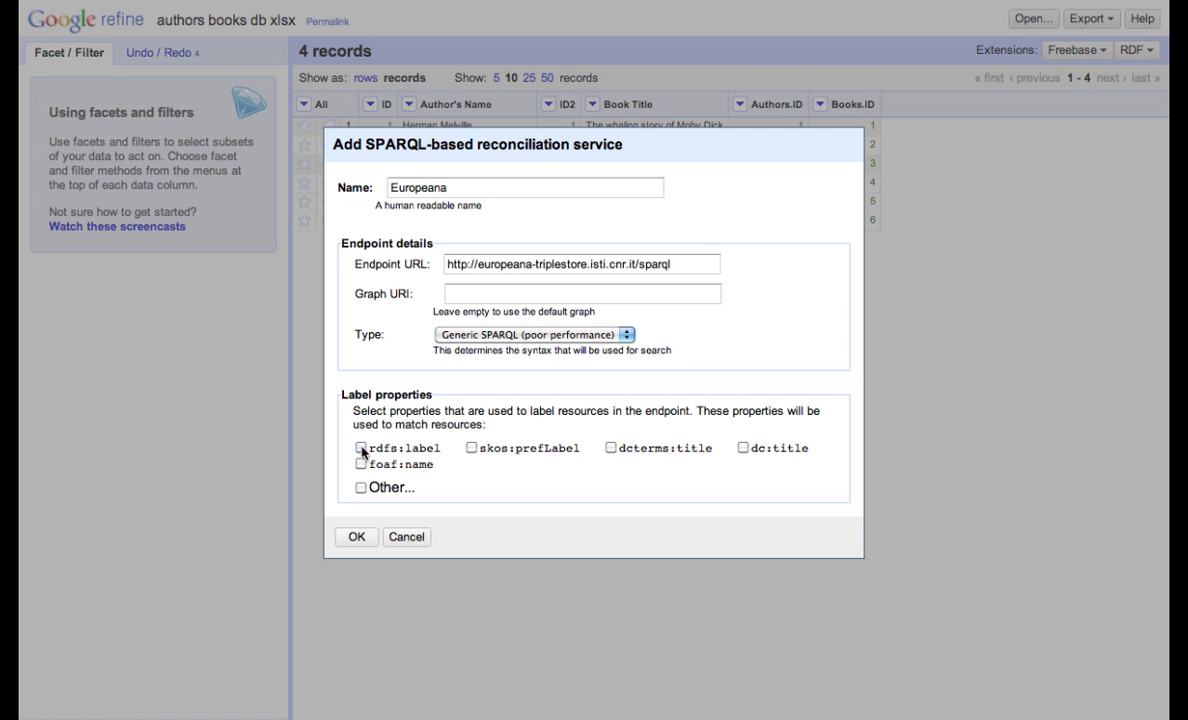
left_click(743, 448)
left_click(356, 540)
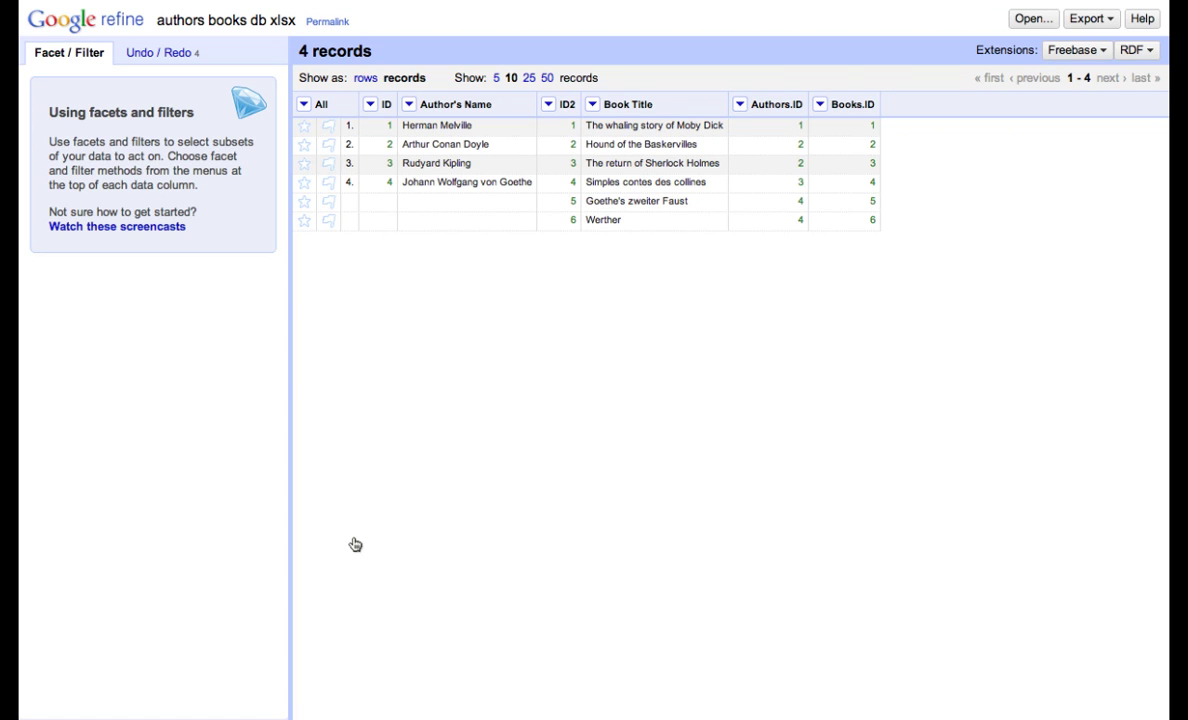
Start reconciling the Author's Name column with the DBpedia service
left_click(409, 105)
mouse_move(413, 121)
mouse_move(438, 292)
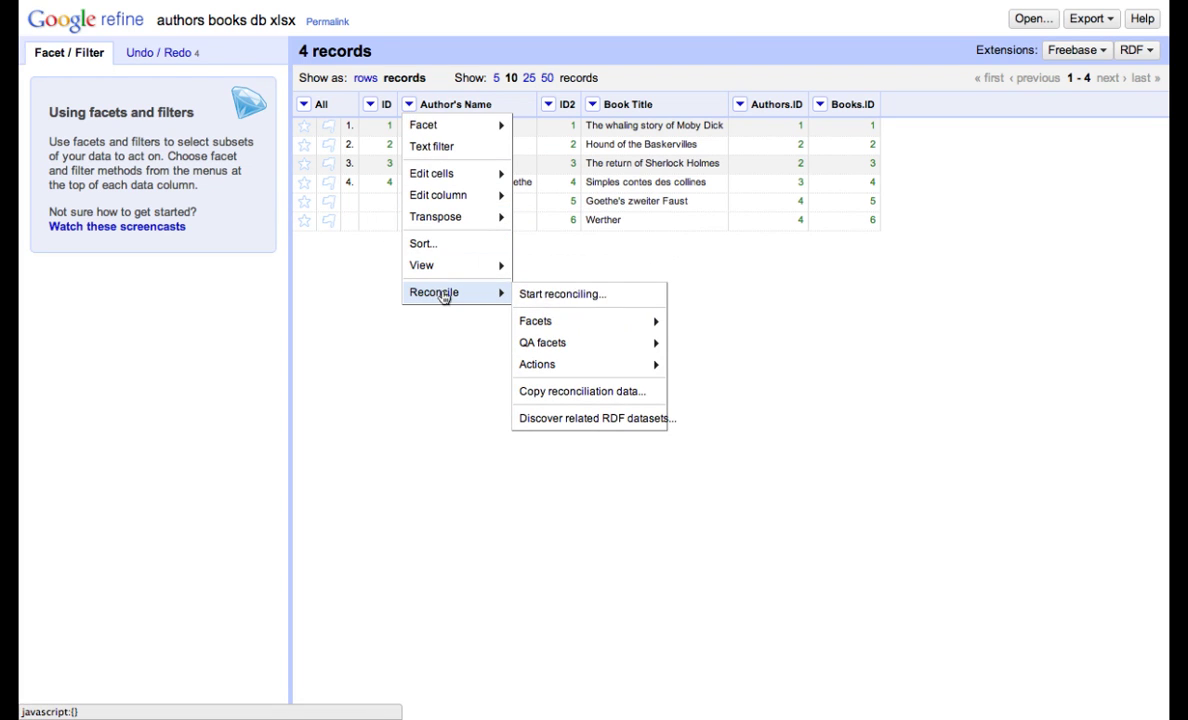
left_click(545, 294)
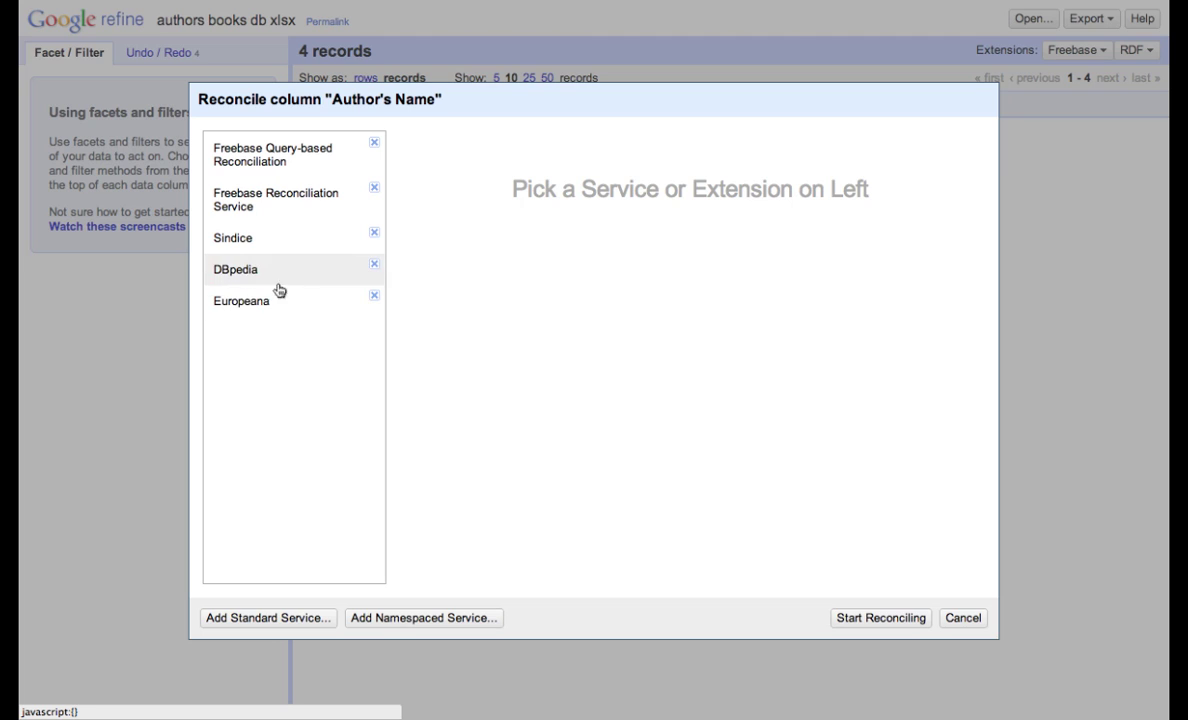
left_click(246, 272)
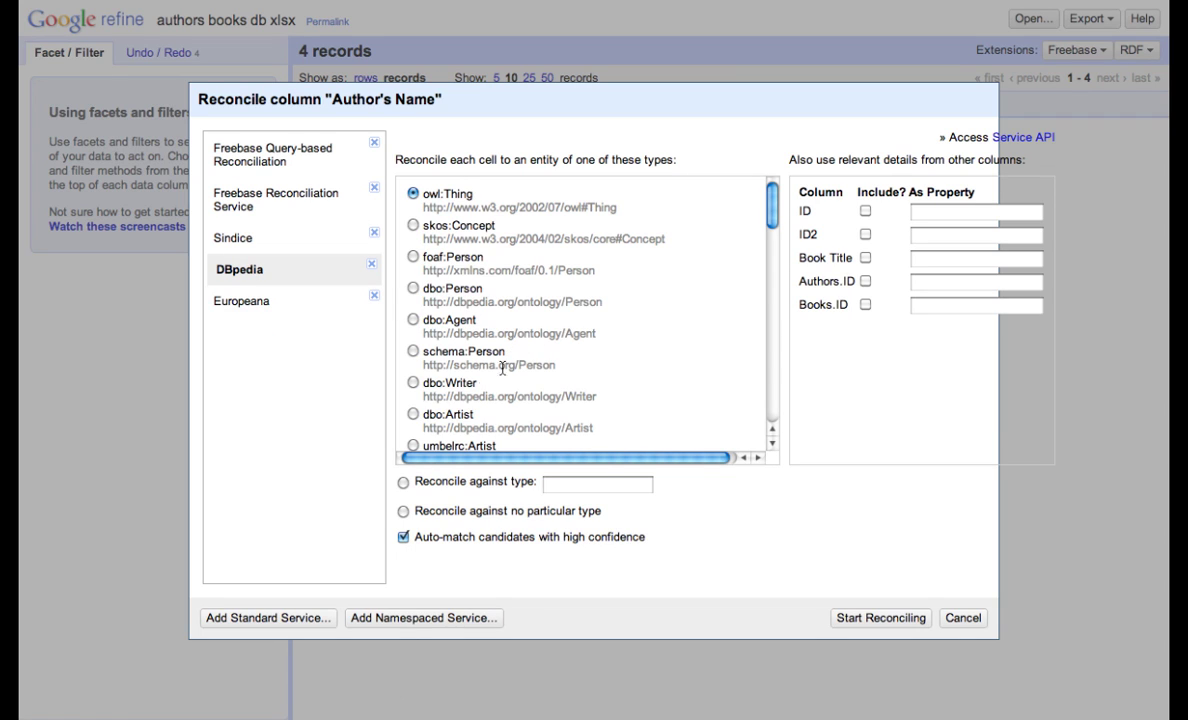
Reconcile authors as dbo:Writer and check Herman Melville's matched DBpedia page
left_click(413, 384)
left_click(884, 618)
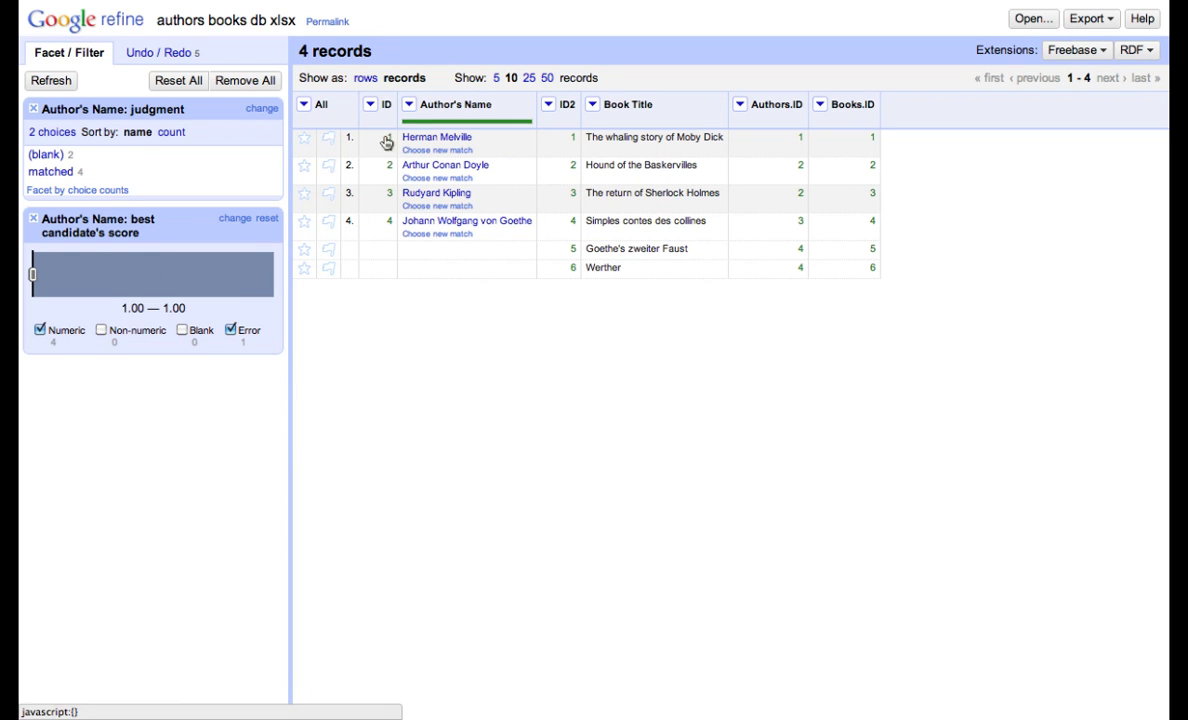
left_click(437, 138)
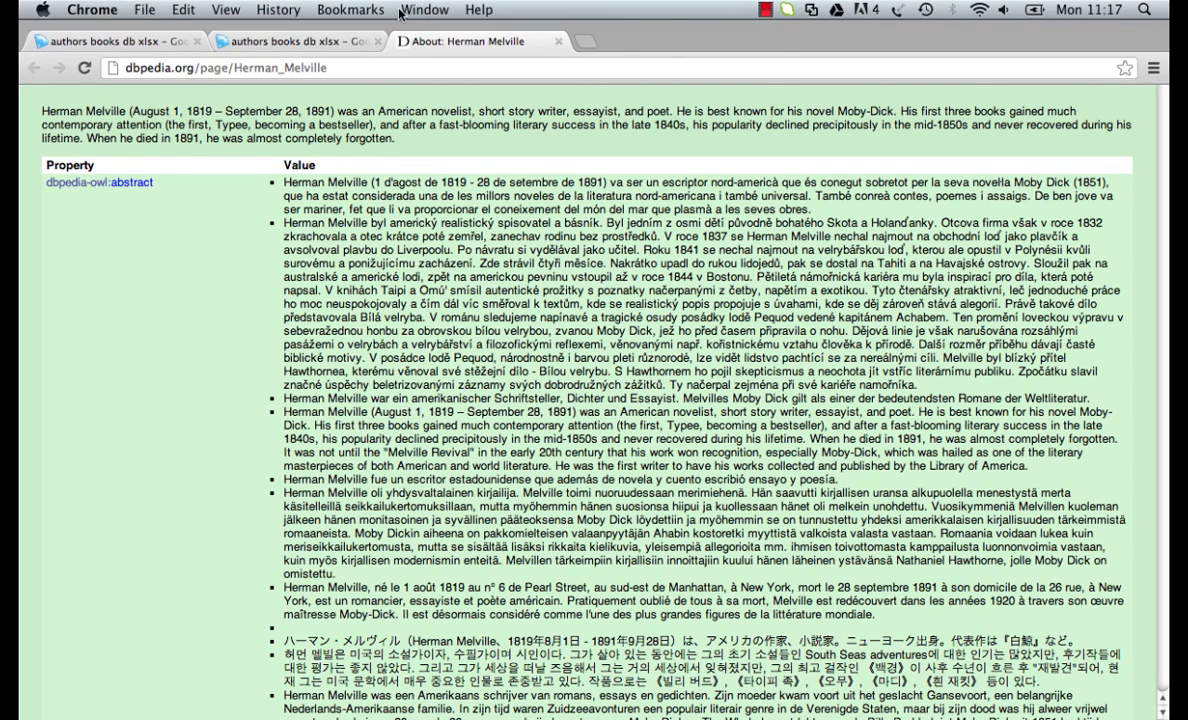
left_click(302, 43)
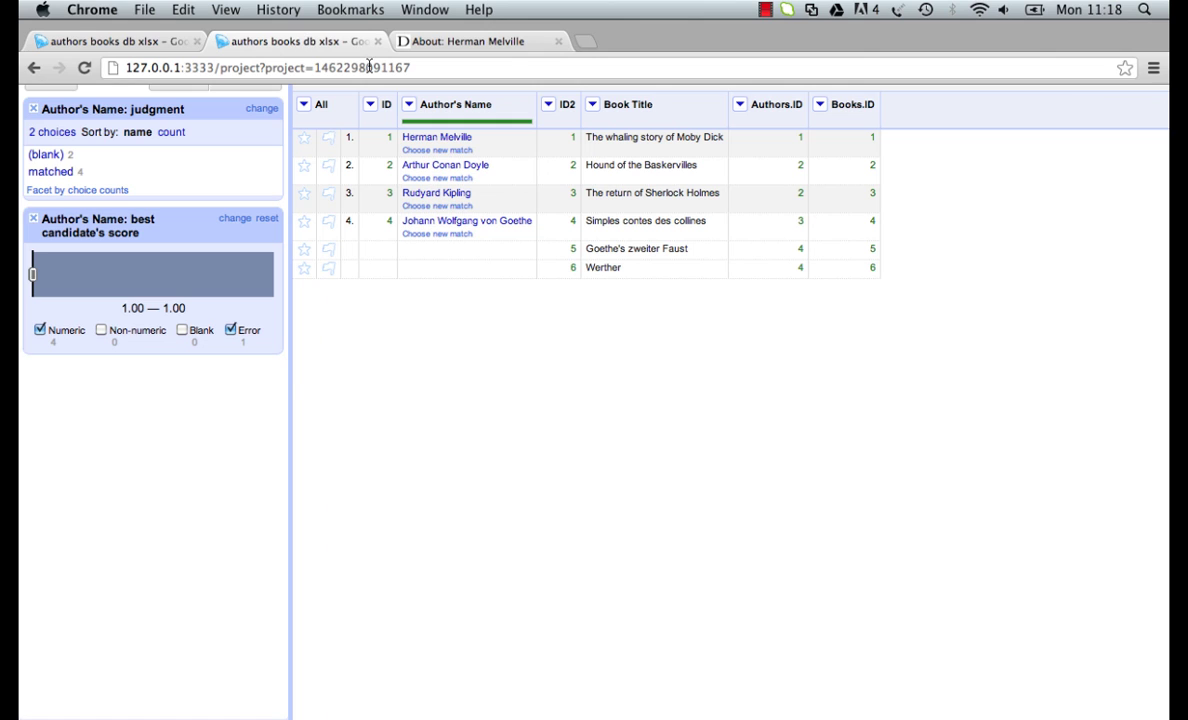
Add an Author's URI from DBpedia column from Author's Name using expression cell.recon.match.id
left_click(409, 105)
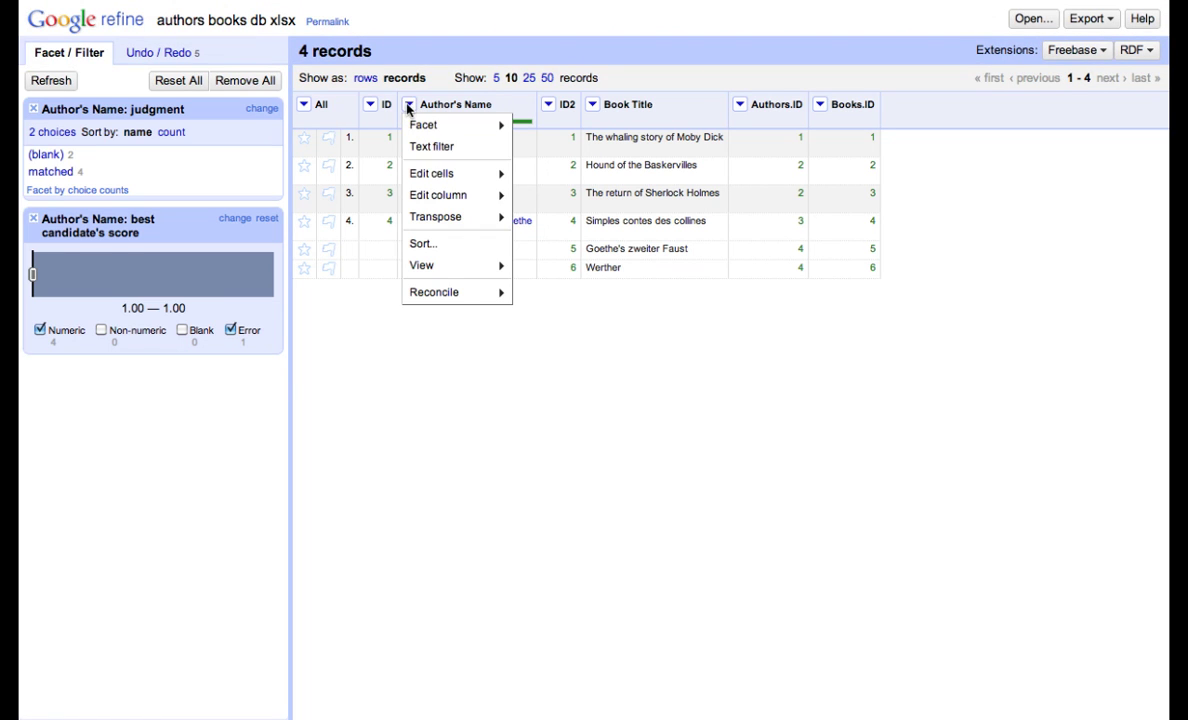
mouse_move(441, 192)
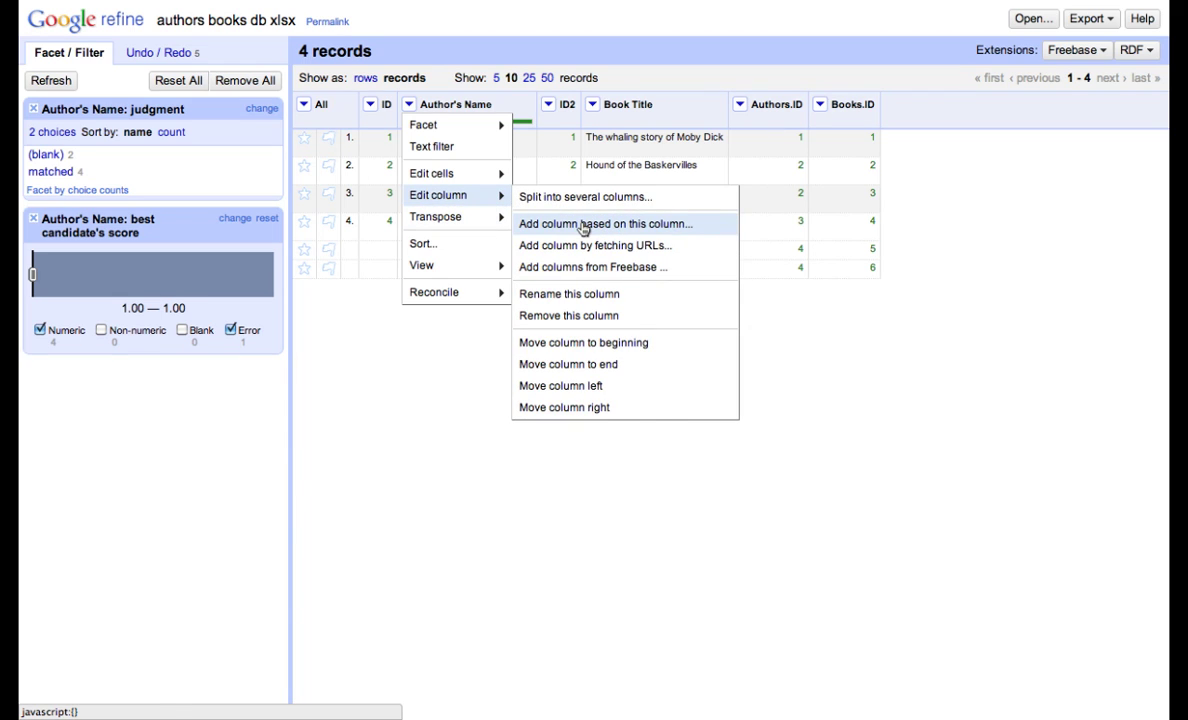
left_click(584, 226)
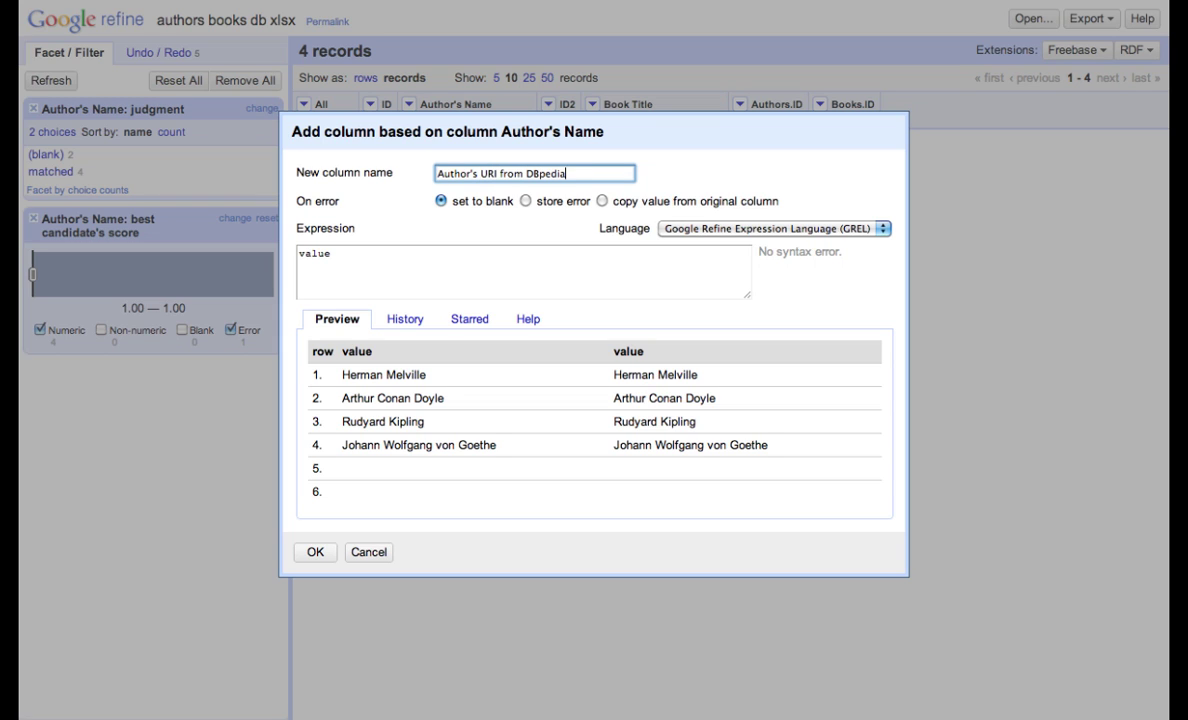
left_click(375, 264)
key("BackSpace")
key("BackSpace")
key("BackSpace")
key("BackSpace")
type("c")
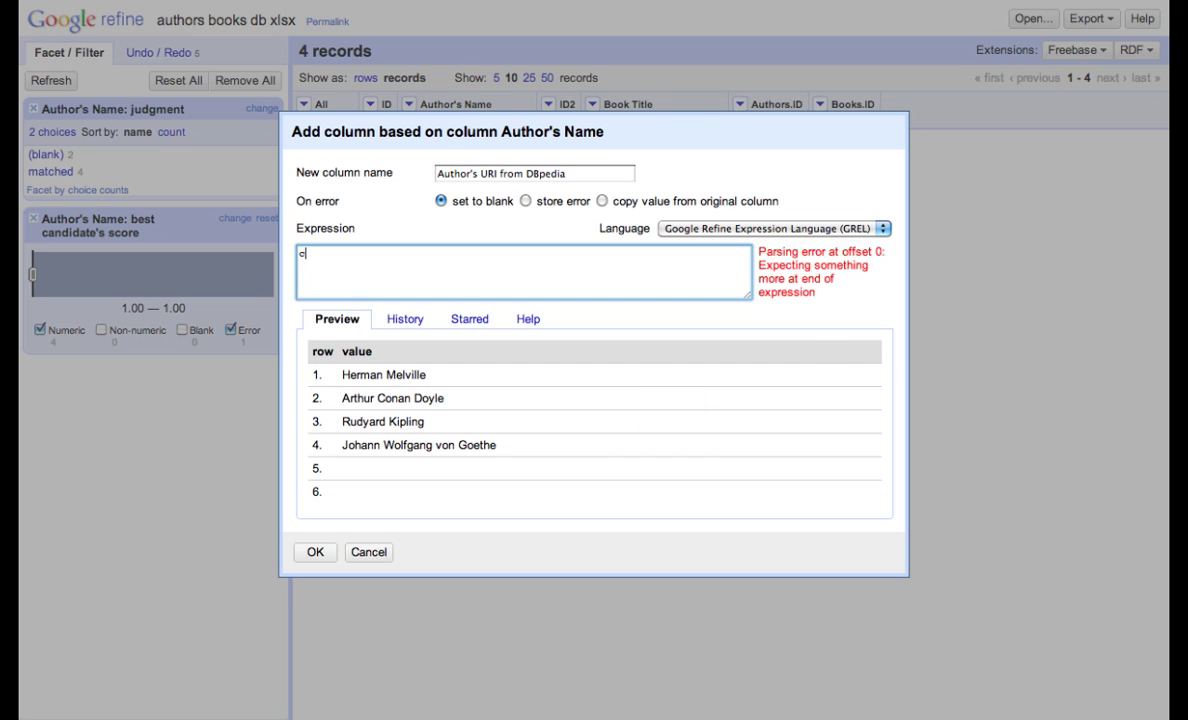
type("ell.recon.match.id")
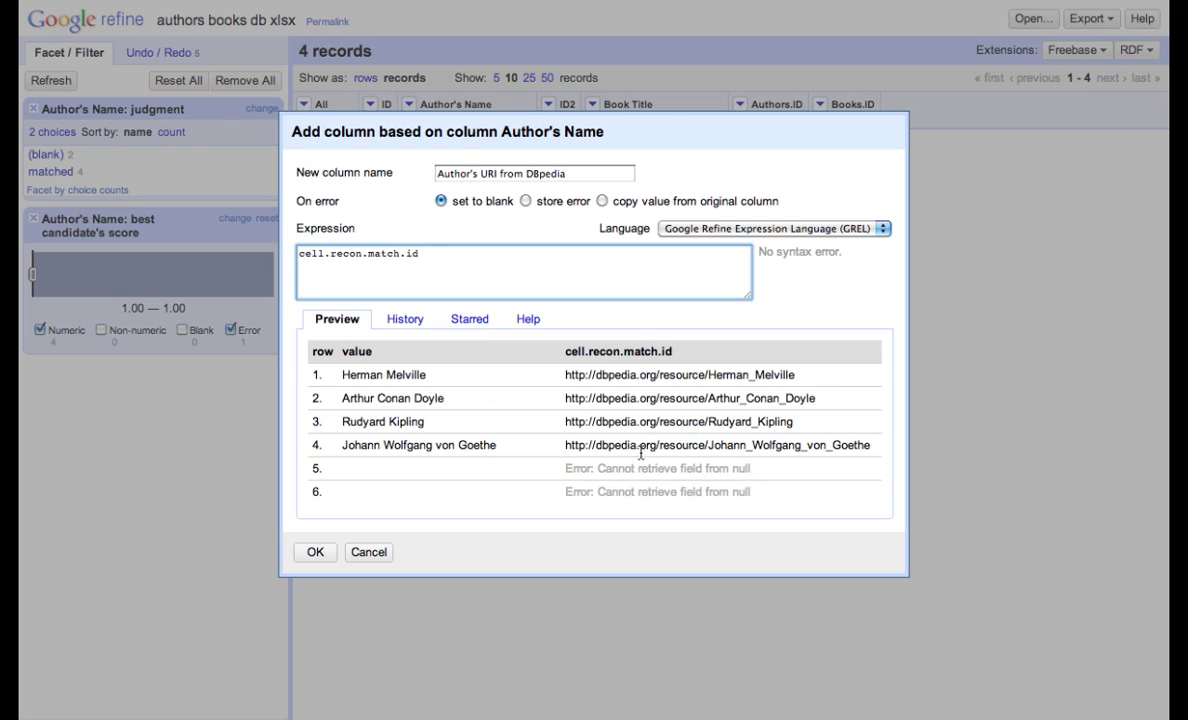
left_click(310, 555)
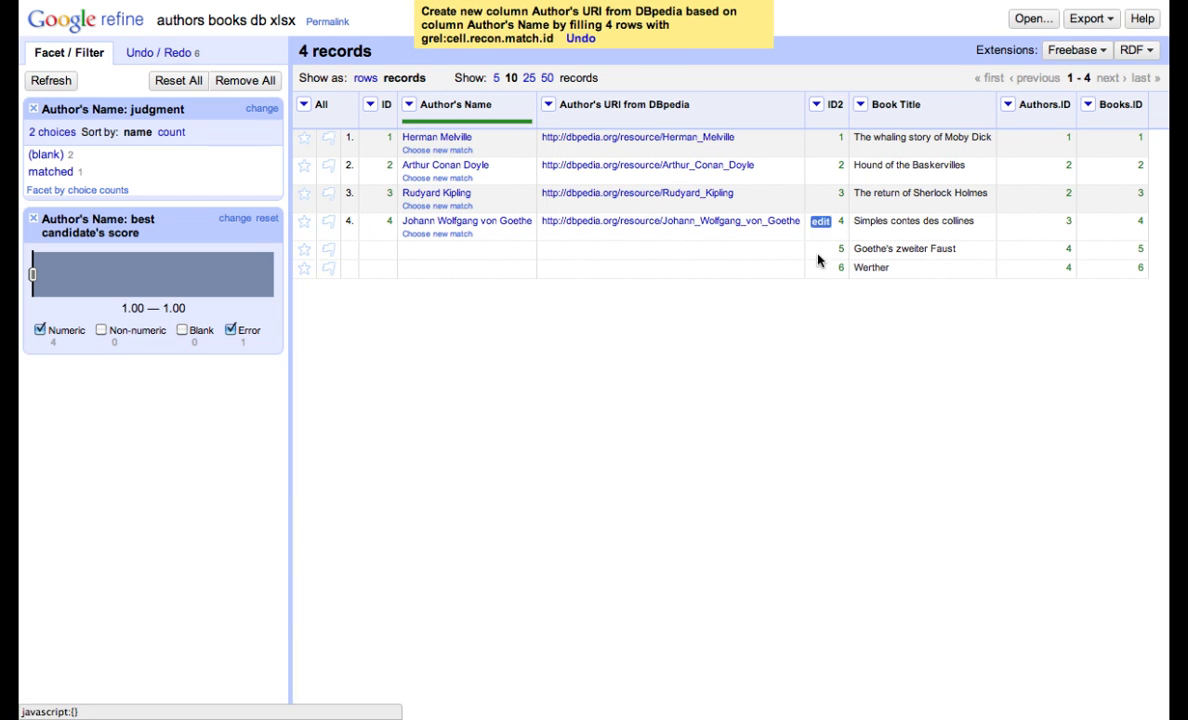
Reconcile Book Title using the DBpedia service with type dbo:Book
left_click(816, 104)
mouse_move(905, 292)
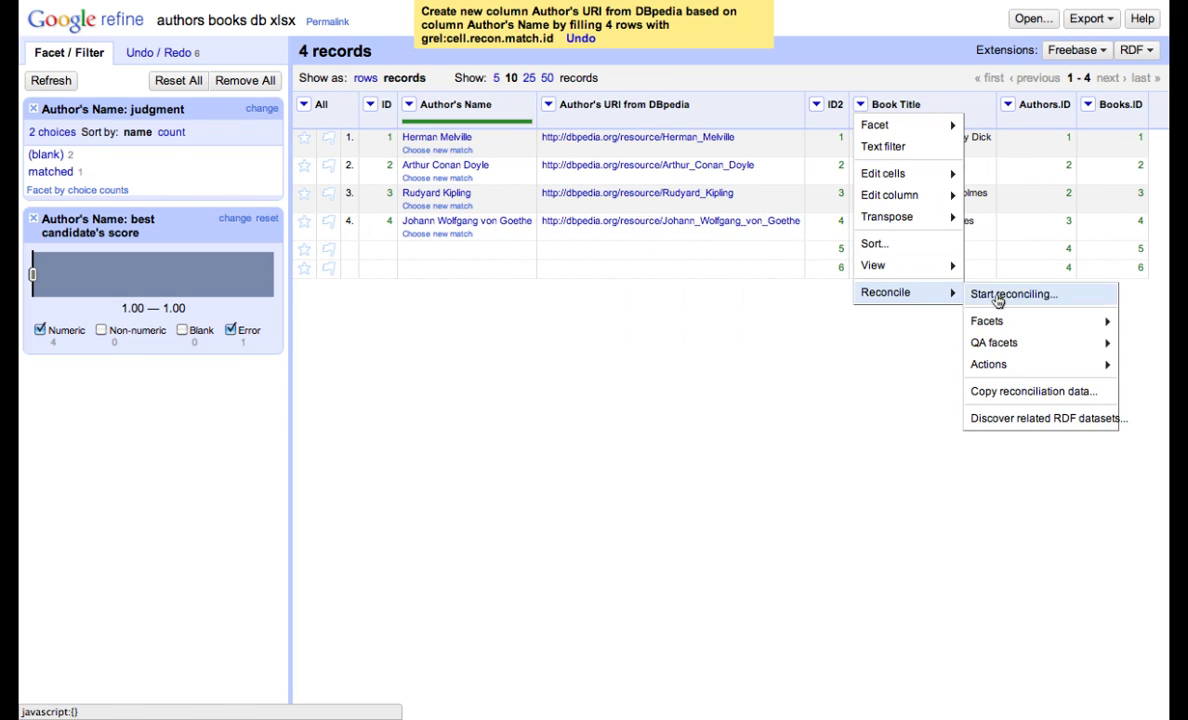
left_click(997, 298)
left_click(224, 276)
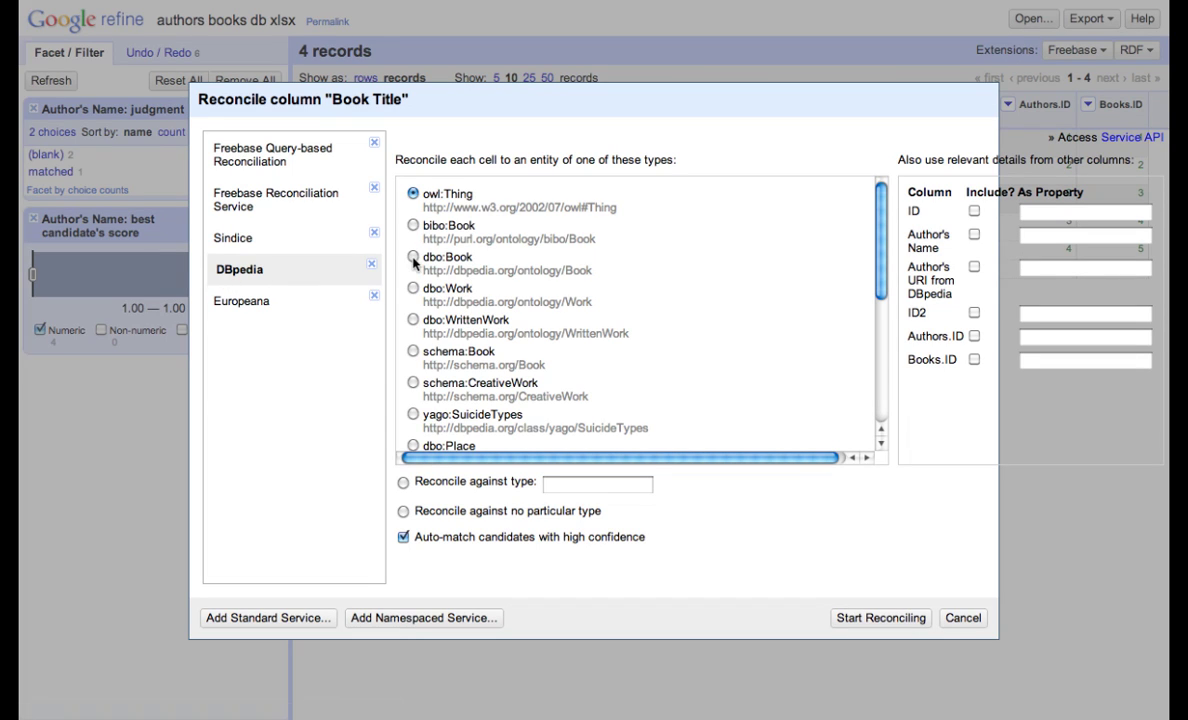
left_click(838, 618)
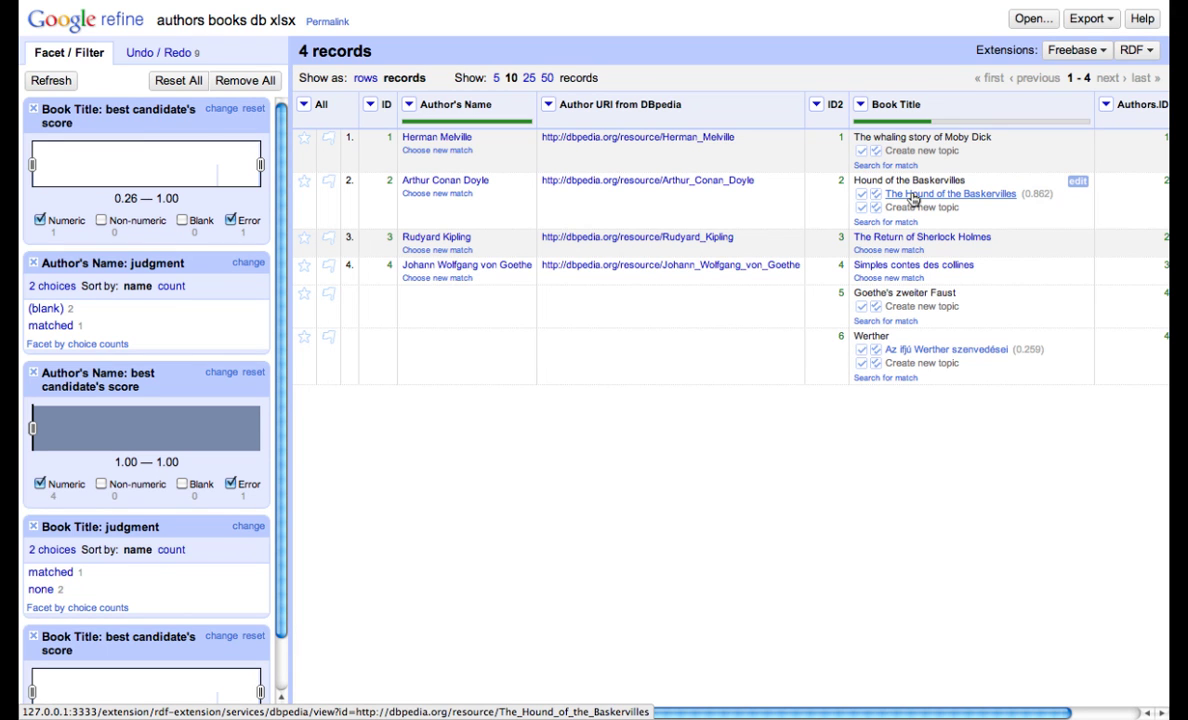
Verify candidates on DBpedia, then accept Hound of the Baskervilles (row 2) and Werther (row 6)
left_click(912, 196)
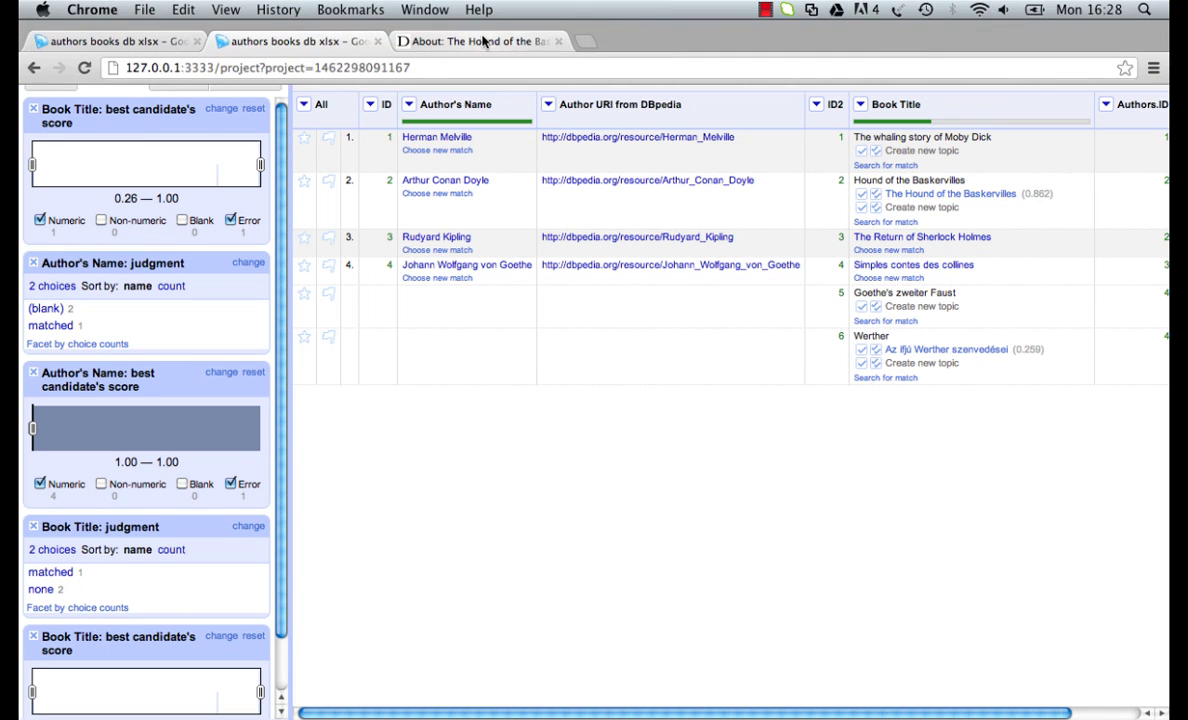
left_click(482, 41)
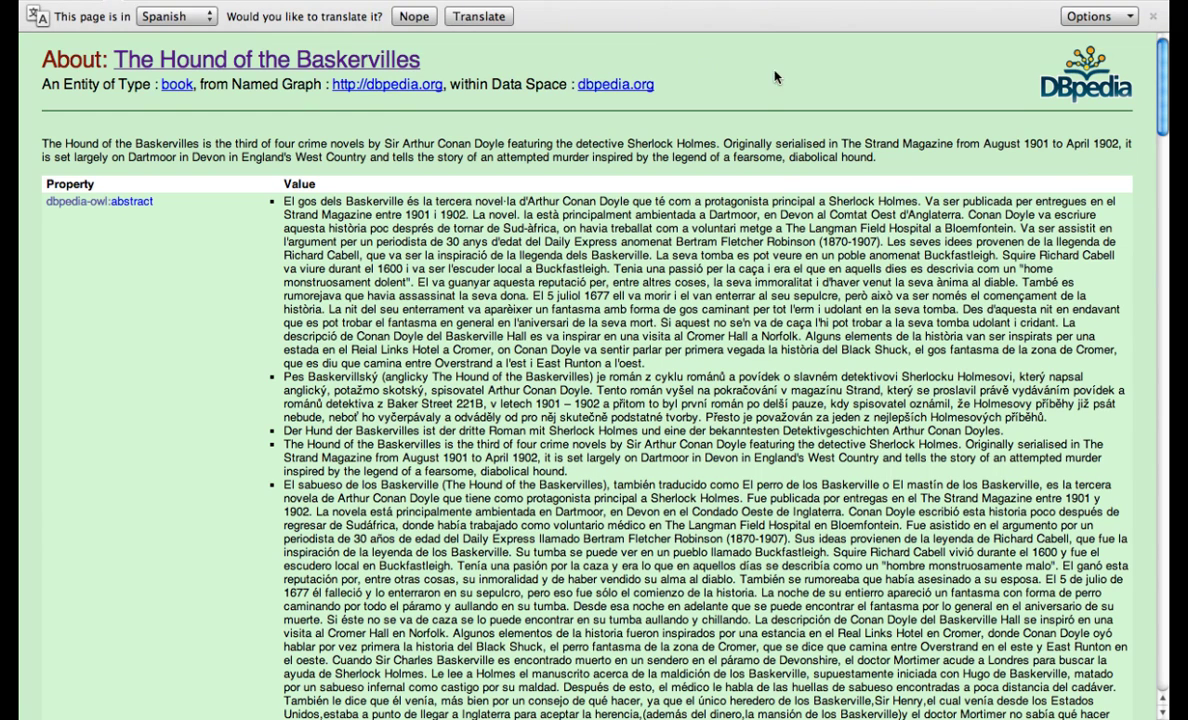
left_click(325, 44)
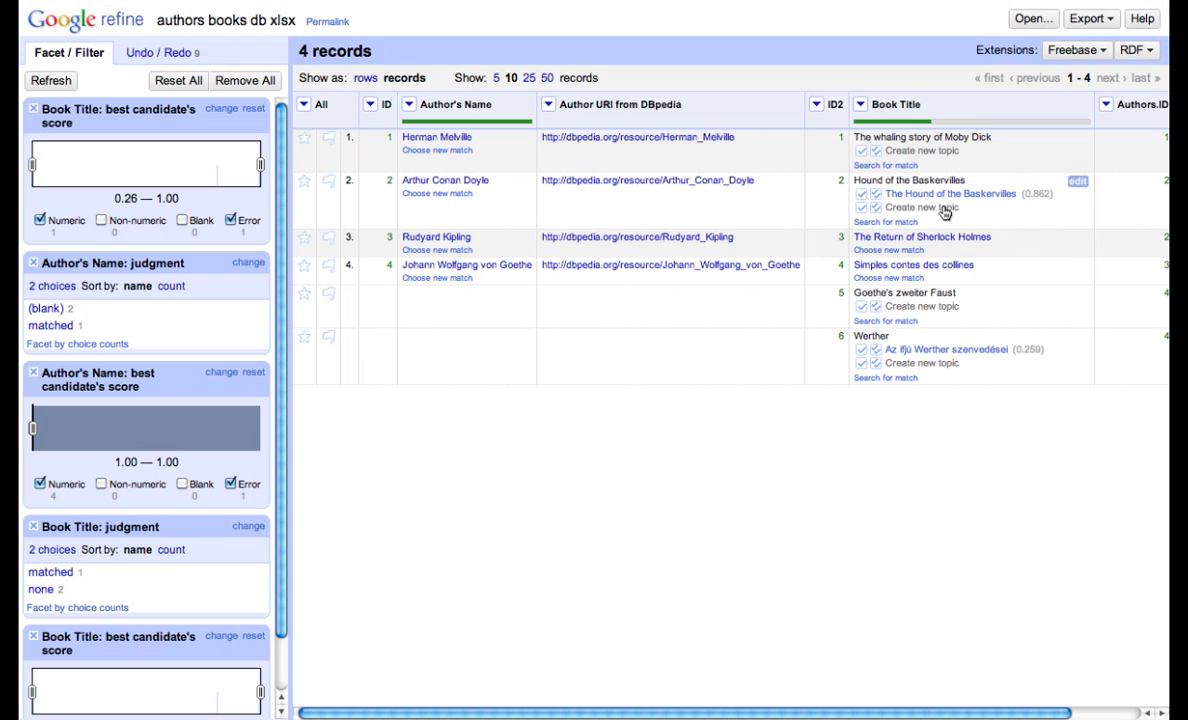
left_click(876, 193)
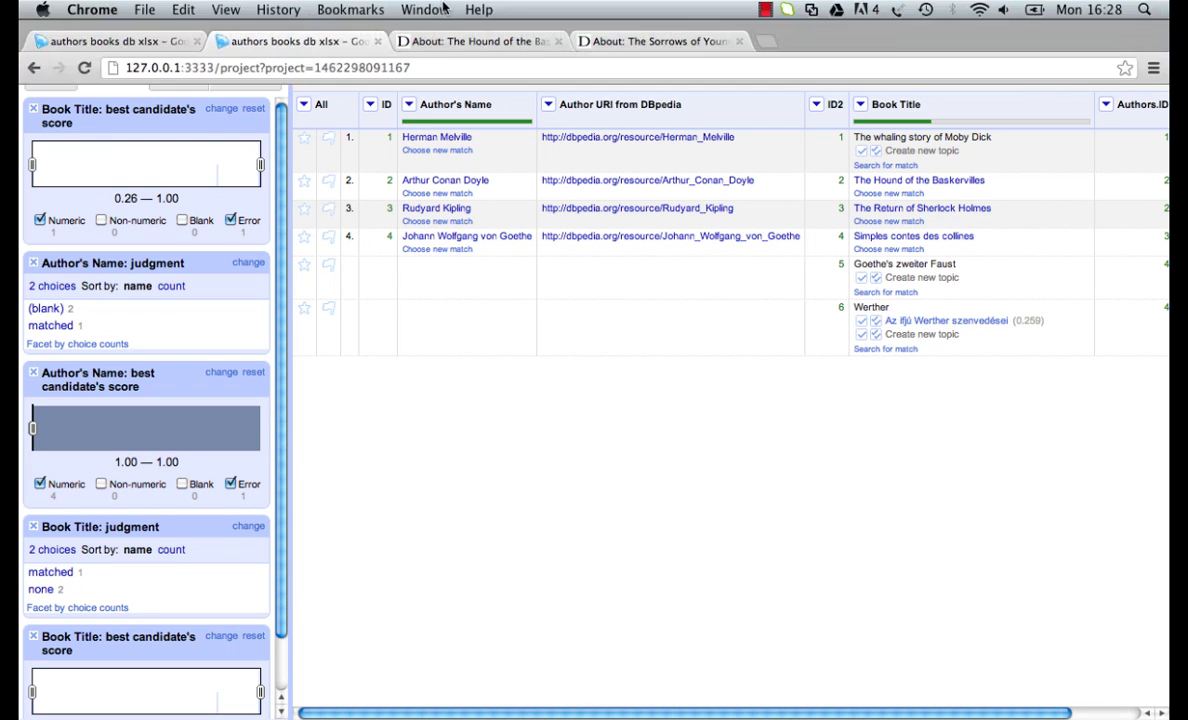
left_click(638, 42)
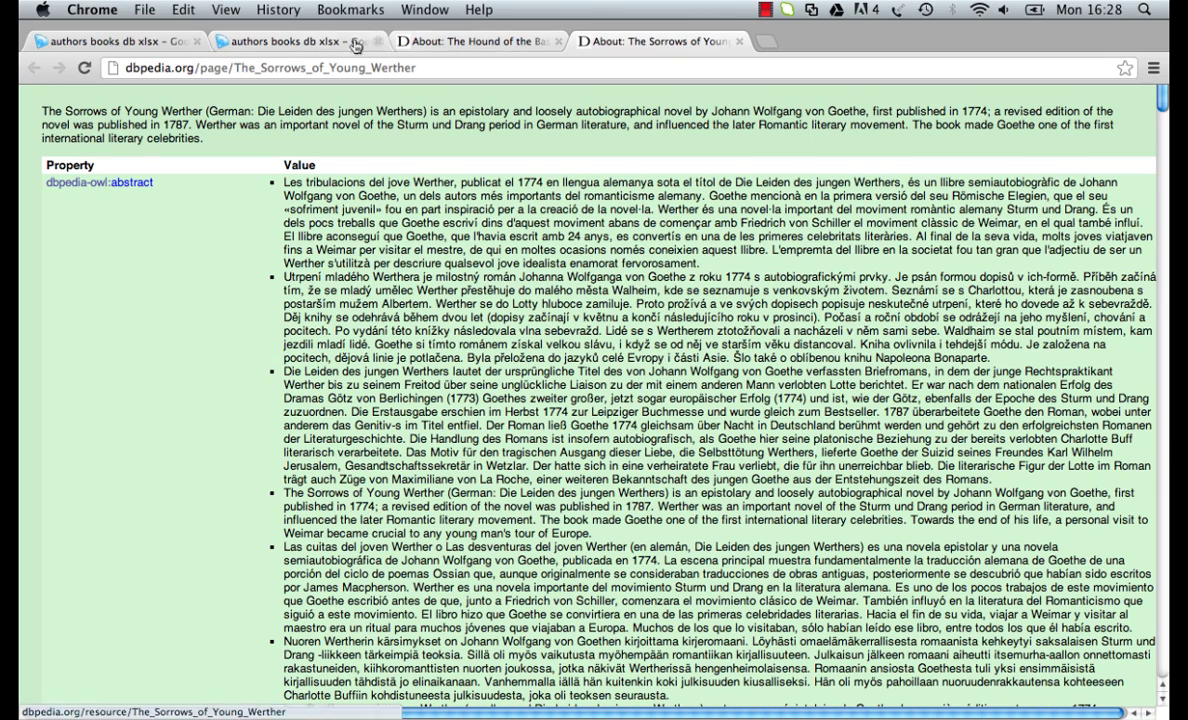
left_click(278, 42)
left_click(860, 322)
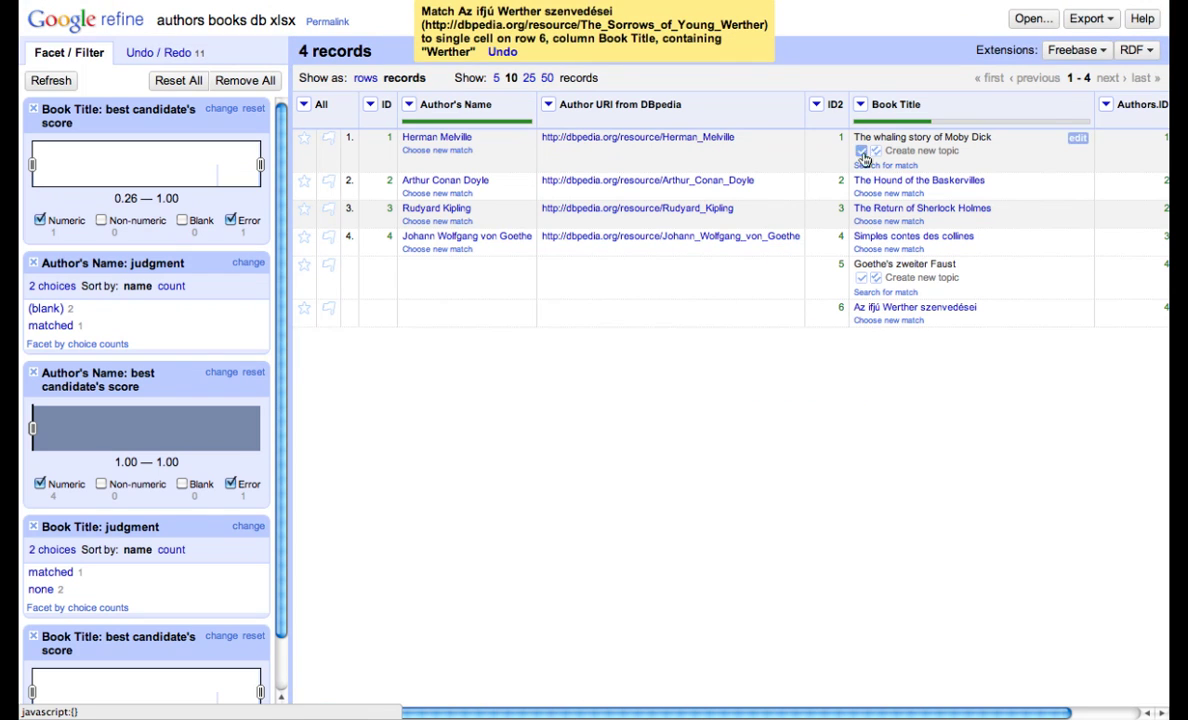
Search 'Moby-Dick' and match the whaling story title to Moby Dick; or, The Whale
left_click(871, 166)
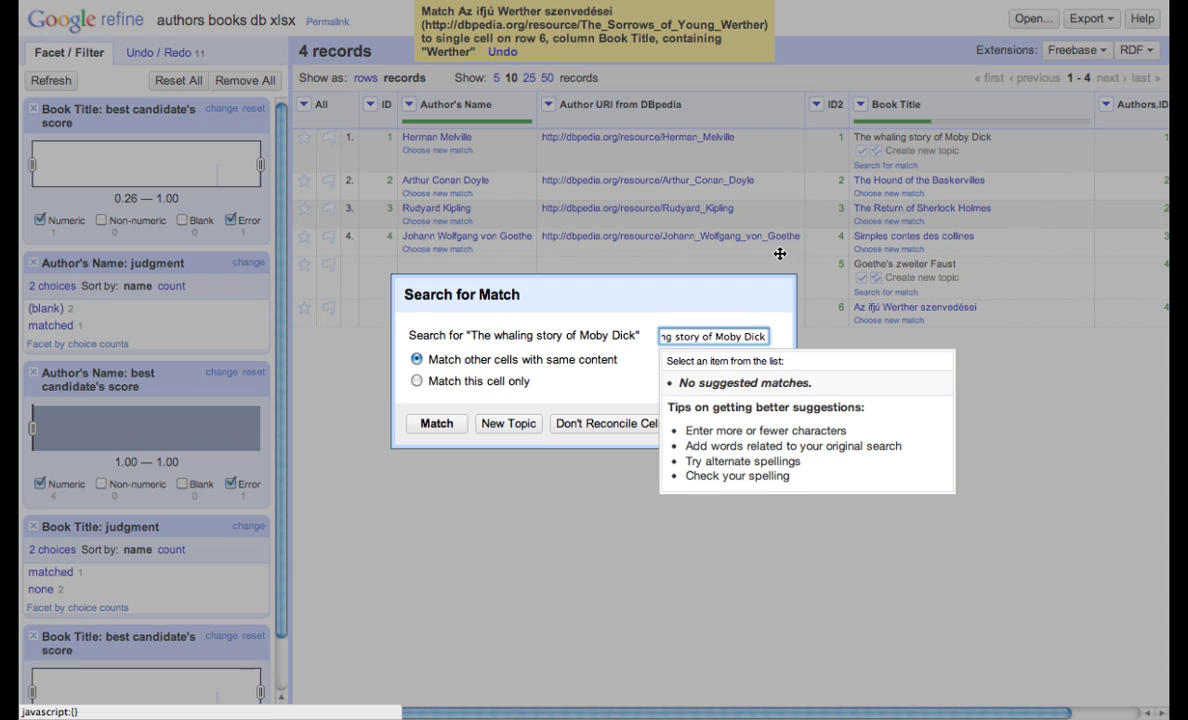
key("alt+Left")
key("alt+Left")
key("shift+Home")
key("BackSpace")
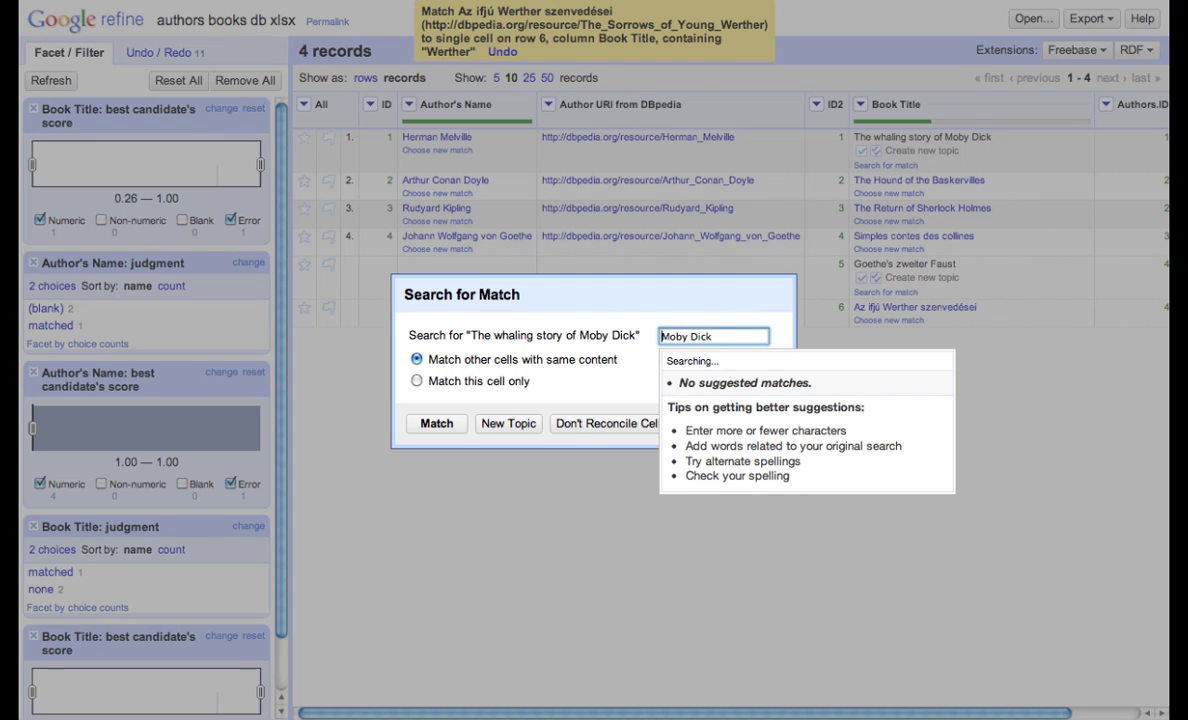
key("BackSpace")
type("-")
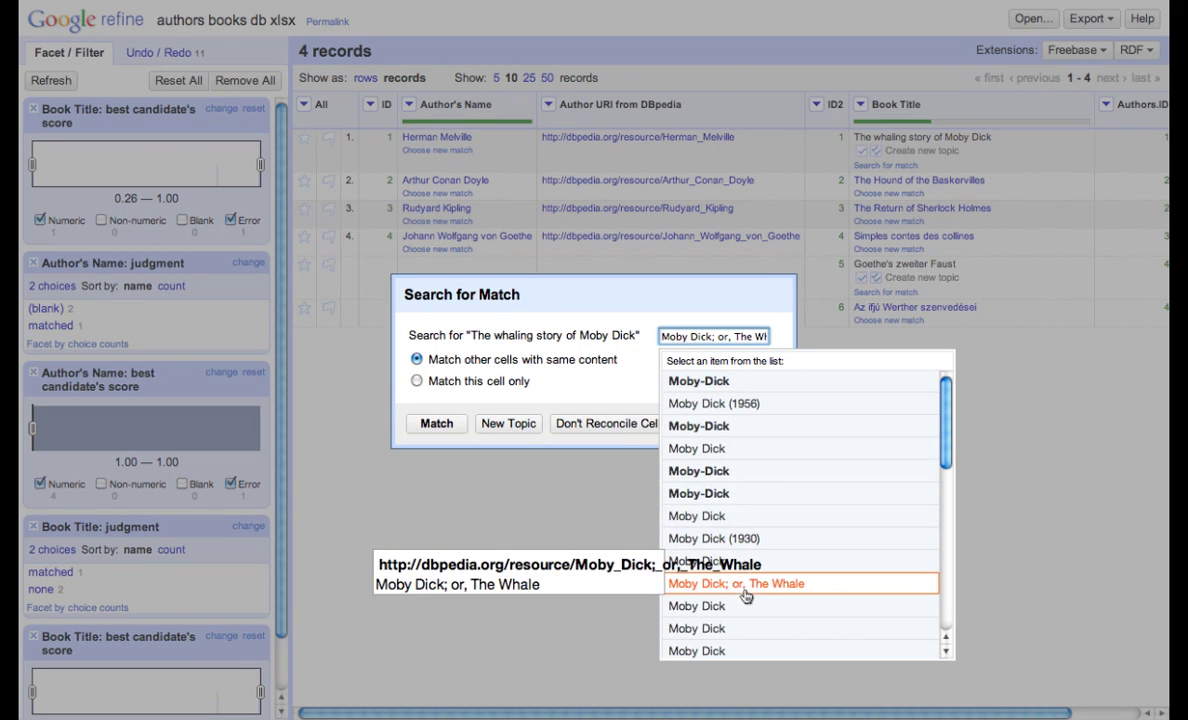
left_click(746, 580)
Search just 'Faust' and match Goethe's zweiter Faust to Faust Part 2
left_click(890, 277)
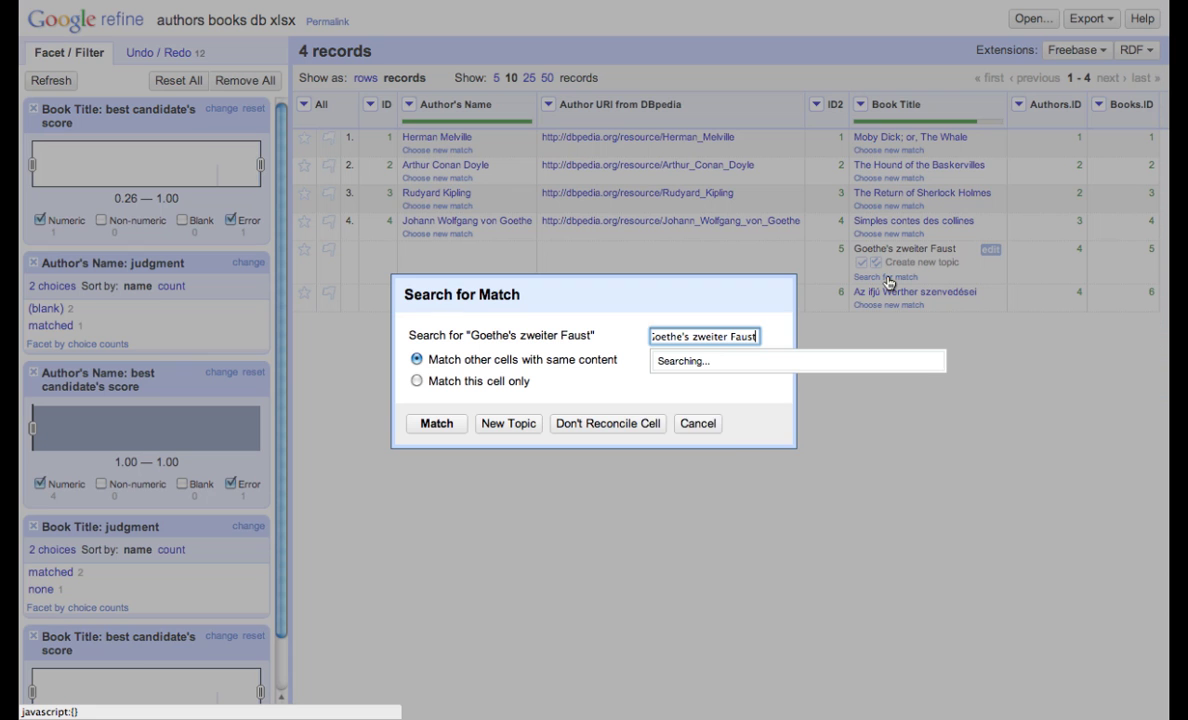
left_click(721, 336)
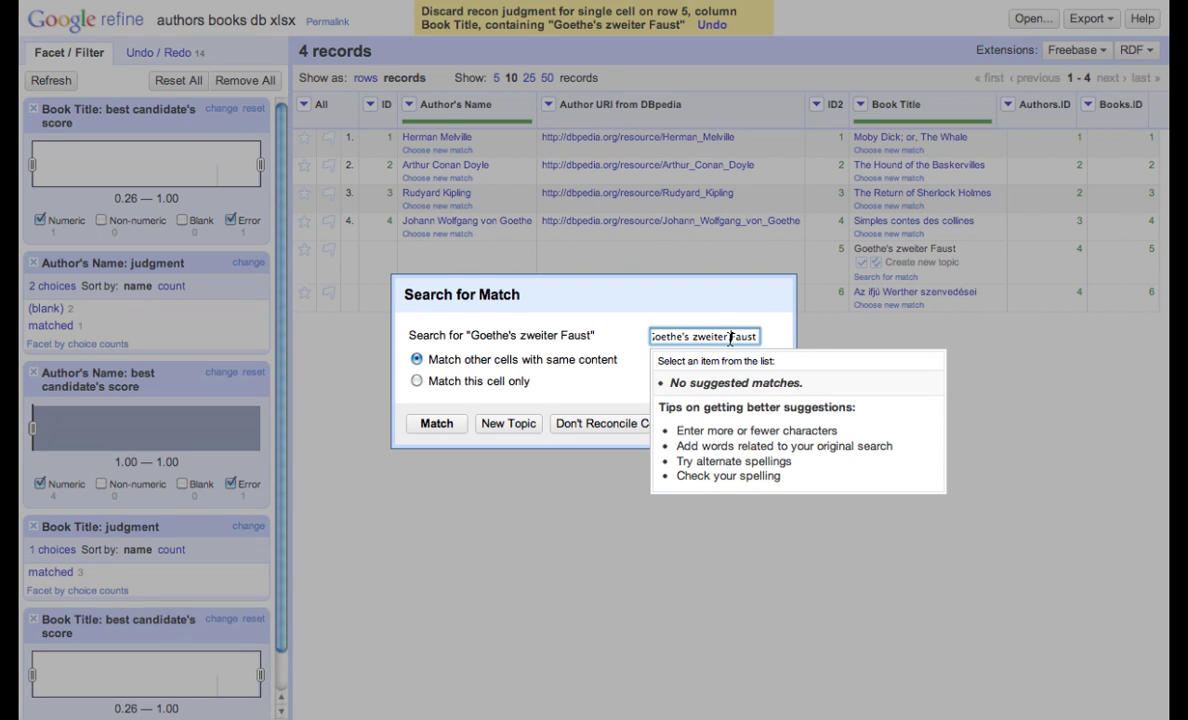
key("BackSpace")
key("BackSpace")
key("BackSpace")
key("BackSpace")
key("BackSpace")
key("BackSpace")
key("BackSpace")
key("BackSpace")
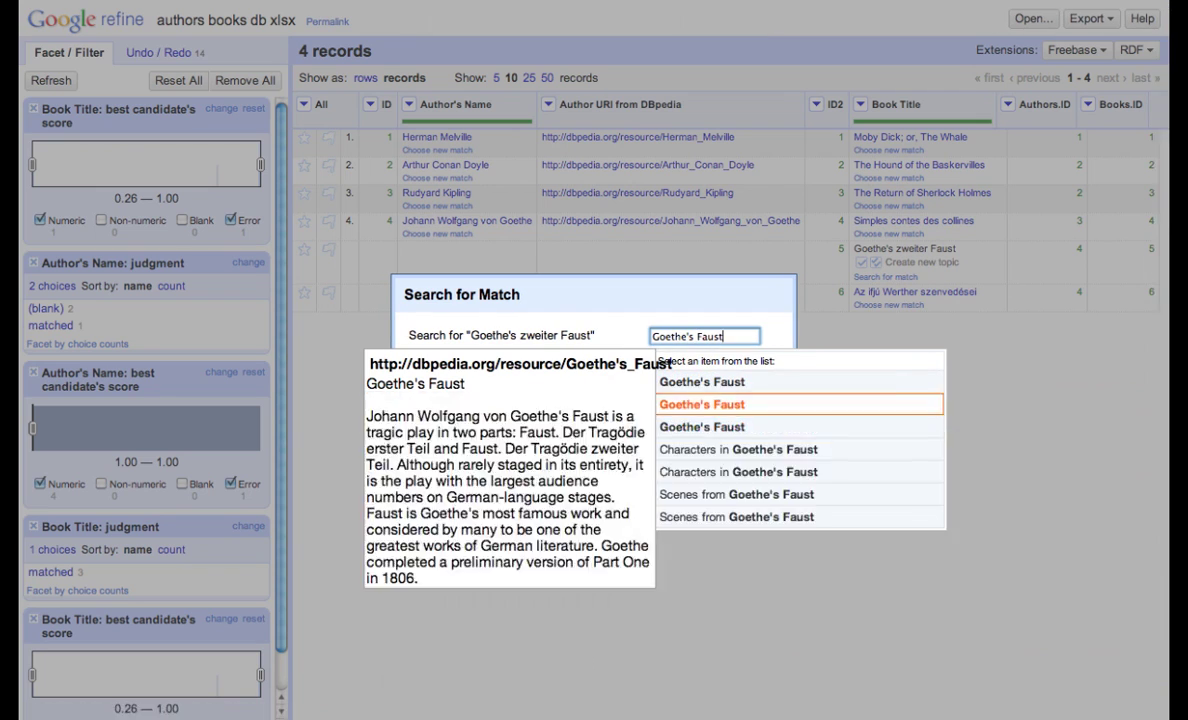
key("shift+Home")
key("BackSpace")
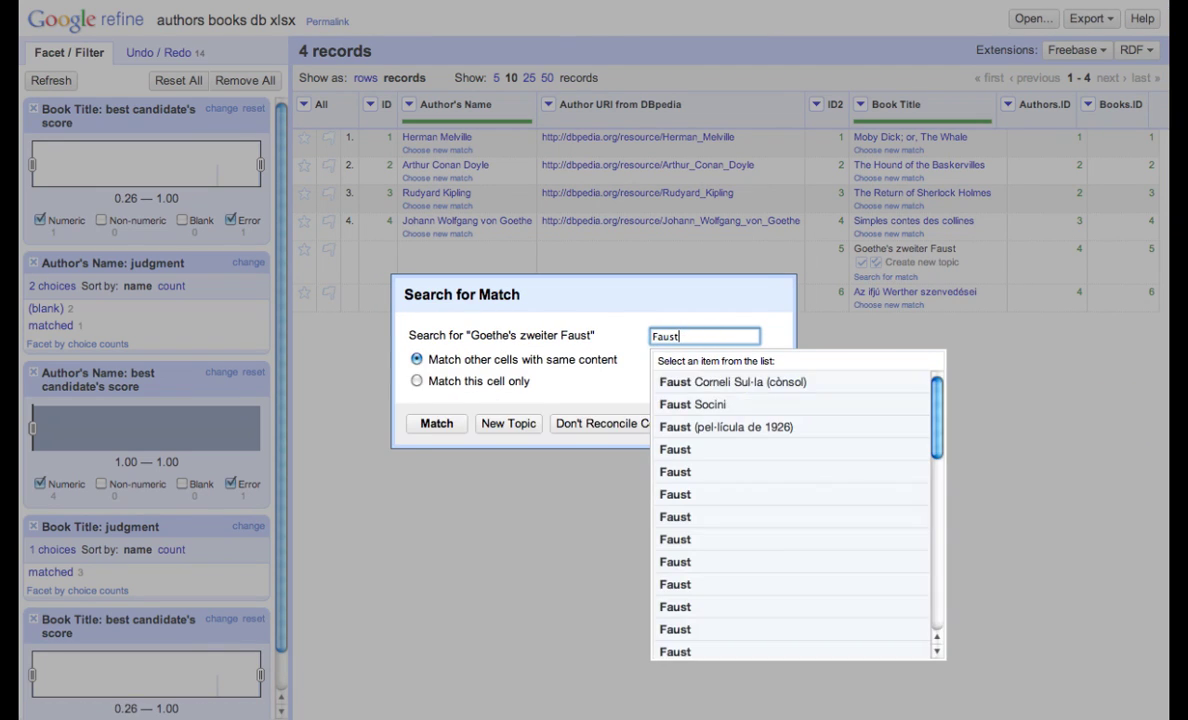
scroll(860, 560, "down", 5)
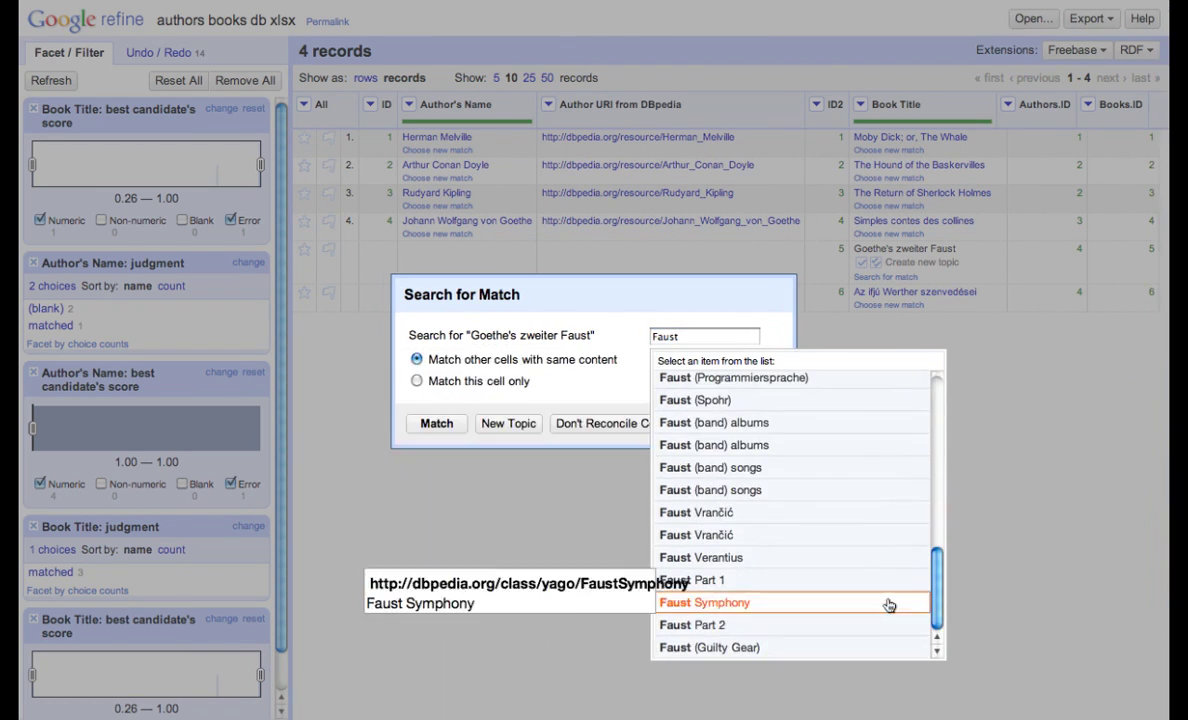
left_click(862, 627)
Add a 'Book URI from DBpedia' column based on Book Title with expression cell.recon.match.id
left_click(860, 104)
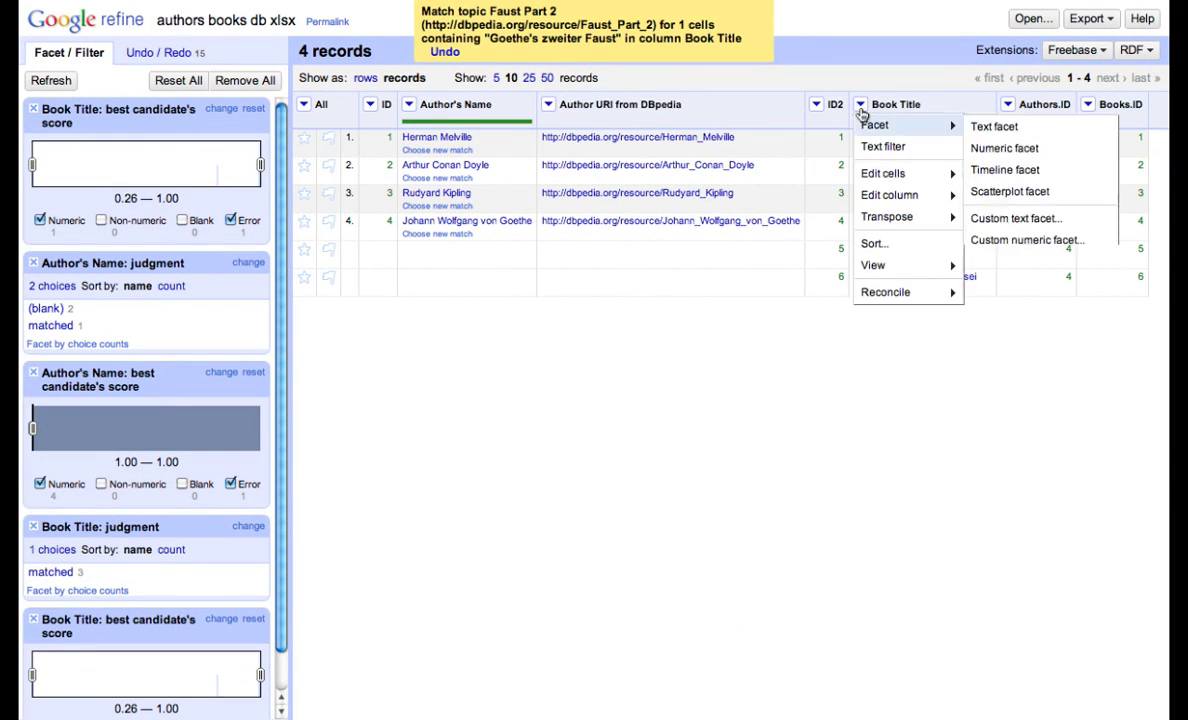
mouse_move(893, 196)
left_click(718, 224)
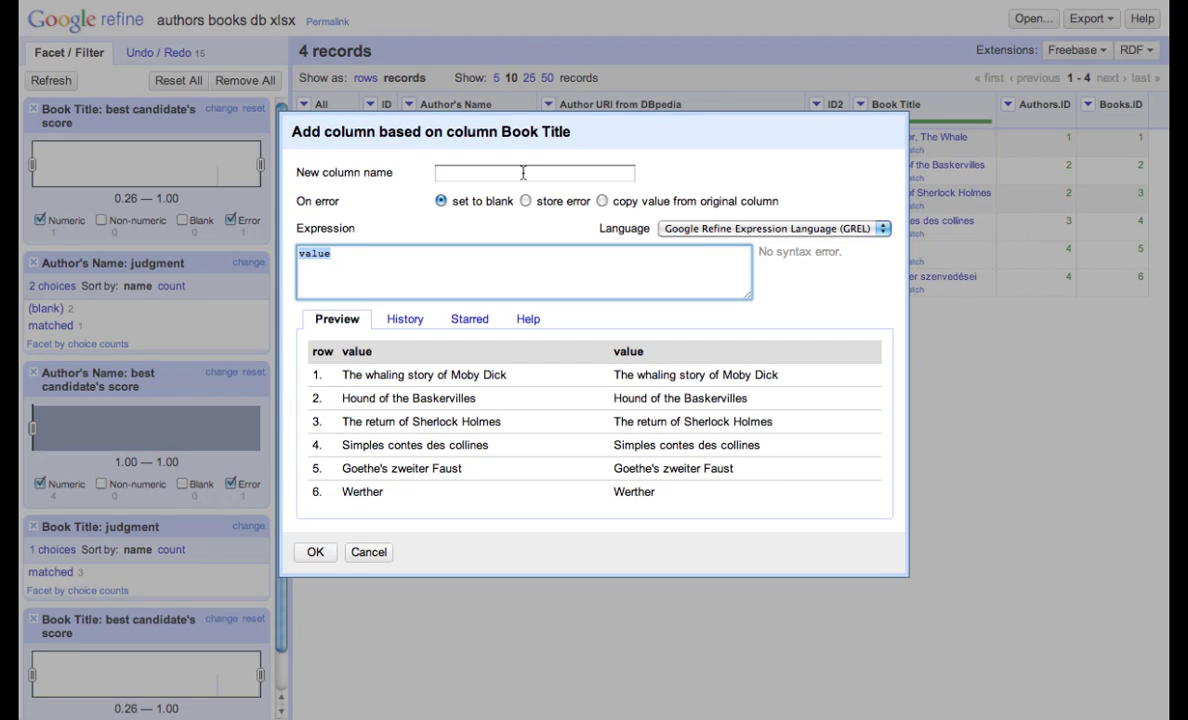
type("Book URI from")
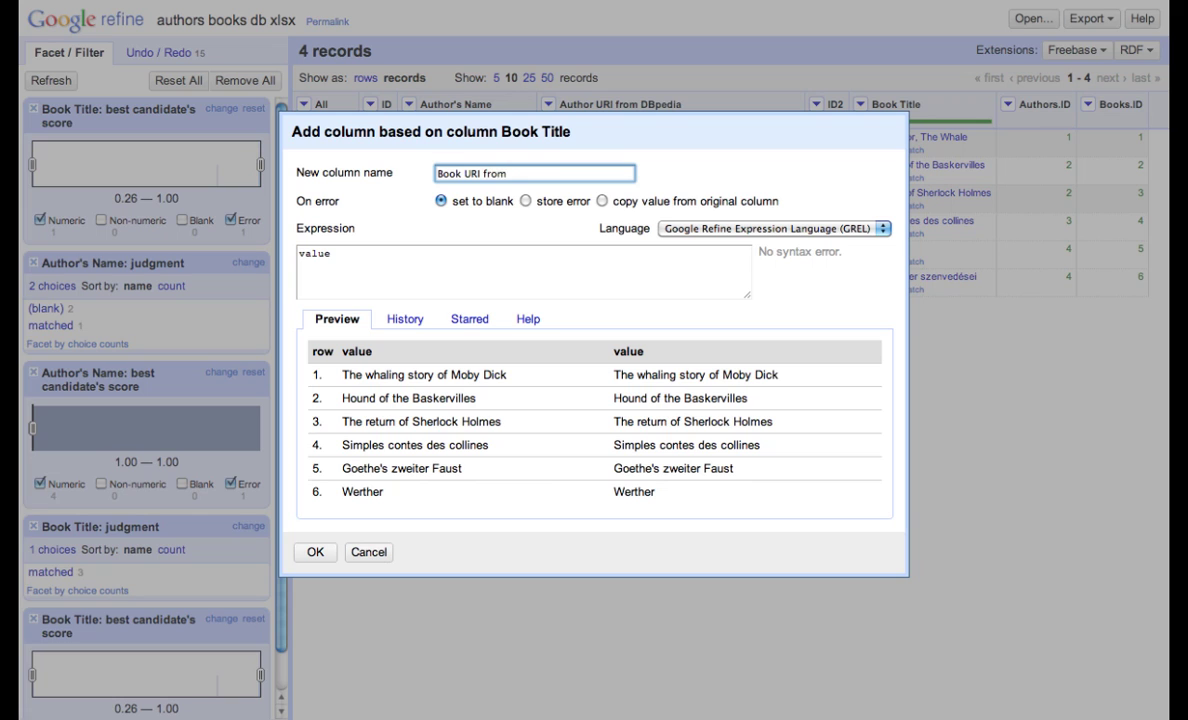
type(" DBpedia")
left_click(366, 258)
key("BackSpace")
key("BackSpace")
key("BackSpace")
key("BackSpace")
key("BackSpace")
type("cell")
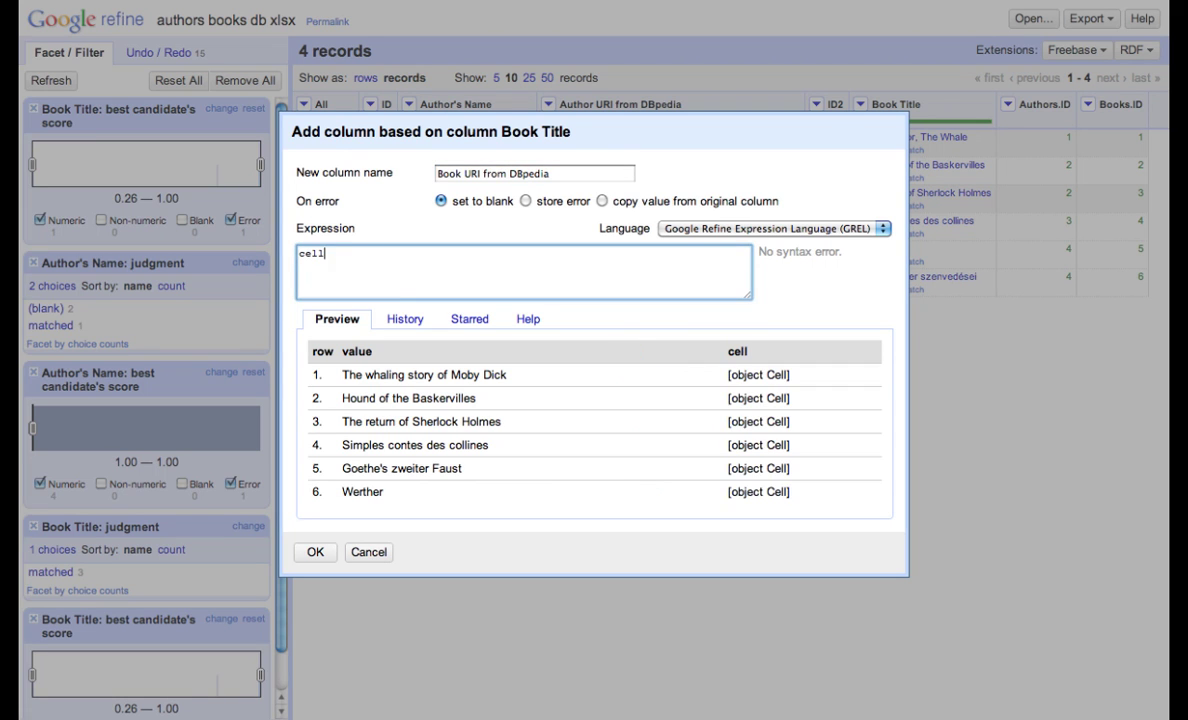
type(".recon.match.id")
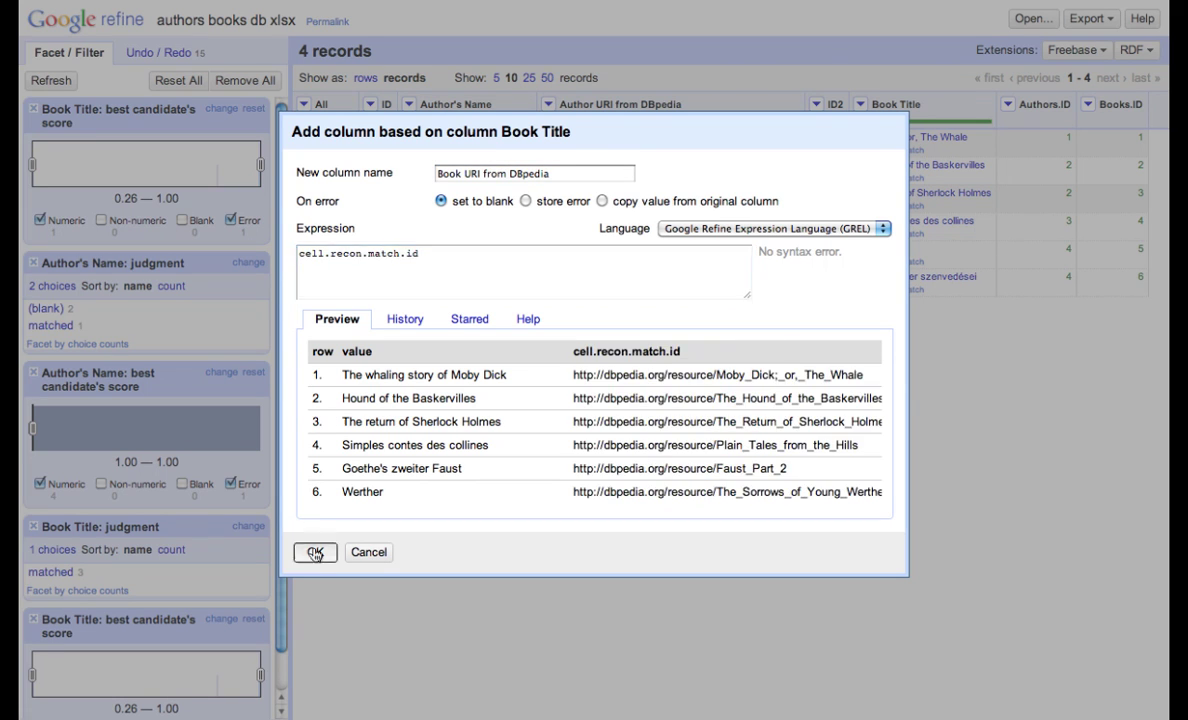
left_click(316, 551)
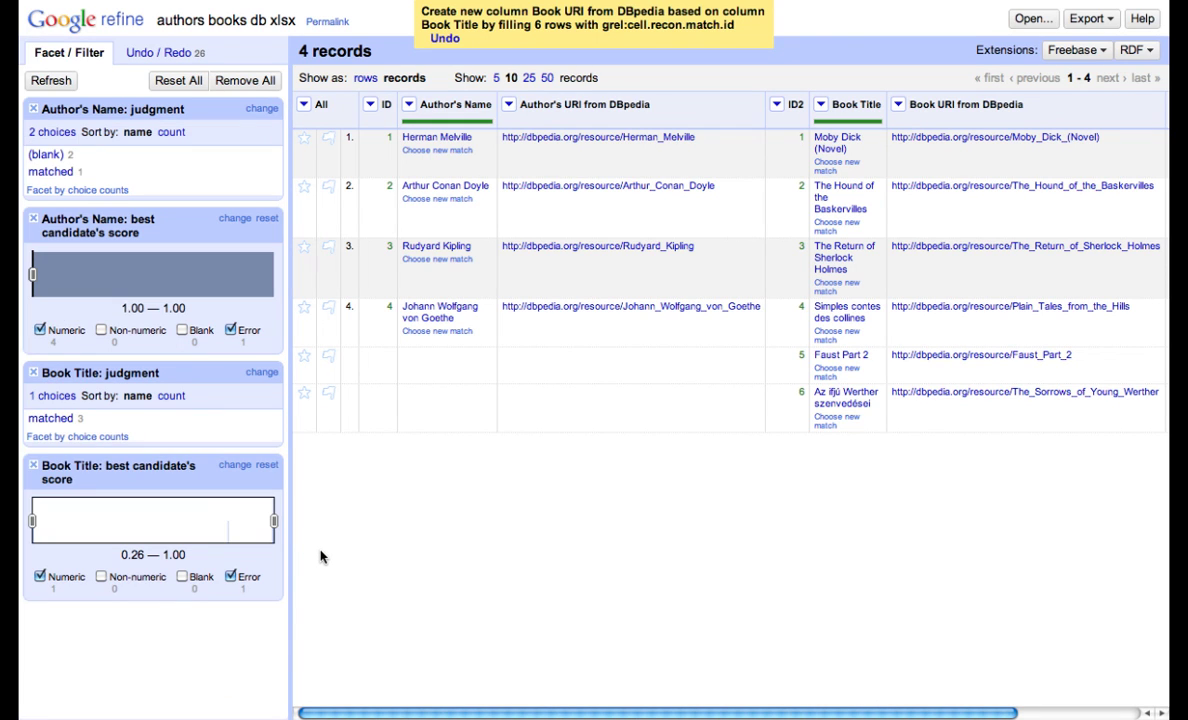
Reconcile the Author's Name column with the Europeana service, not restricted to any type
left_click(409, 104)
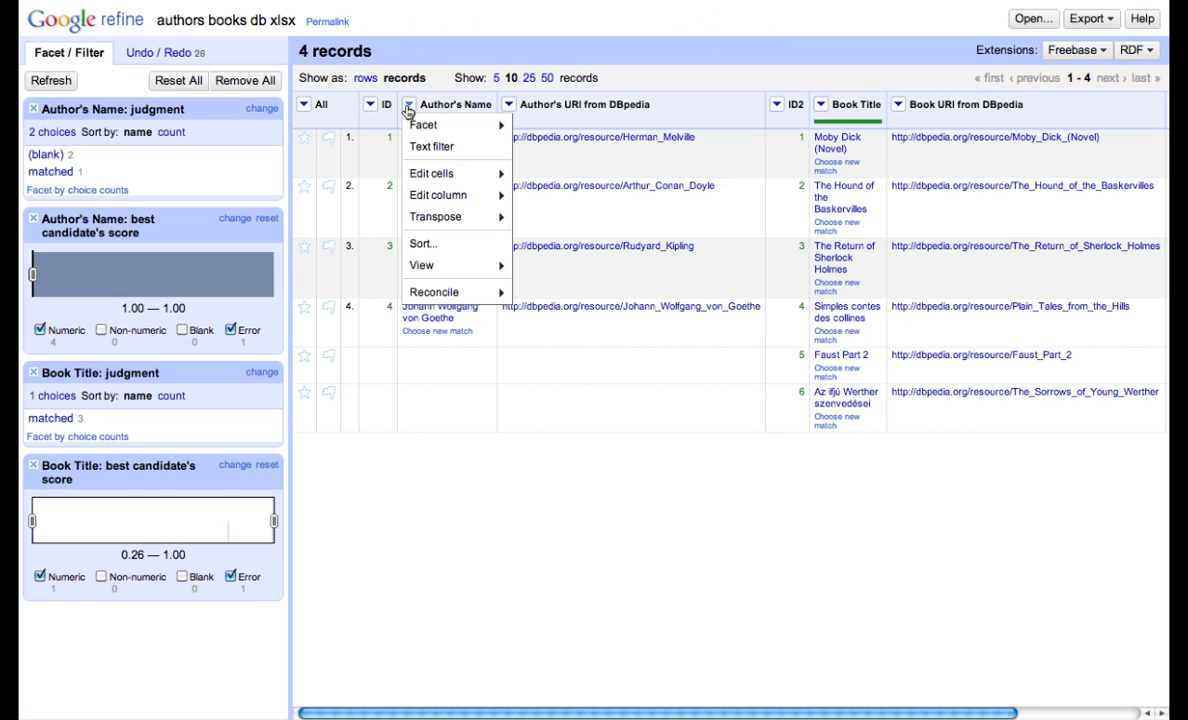
mouse_move(447, 292)
left_click(562, 294)
left_click(250, 302)
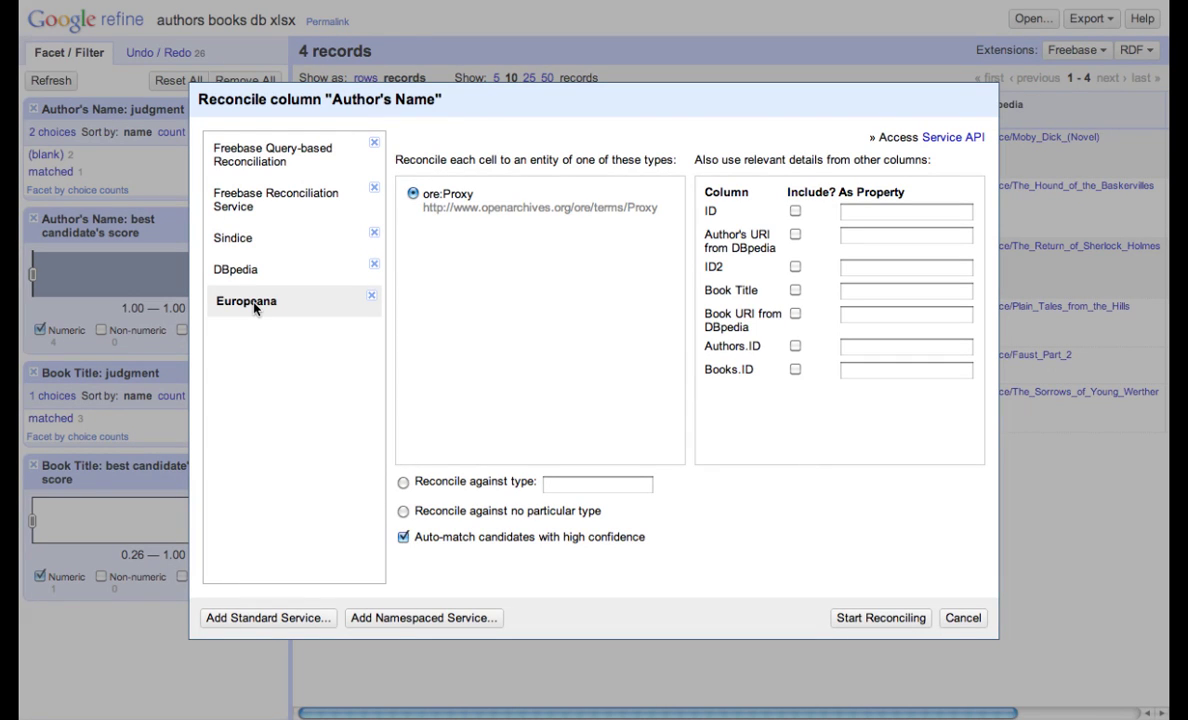
left_click(403, 511)
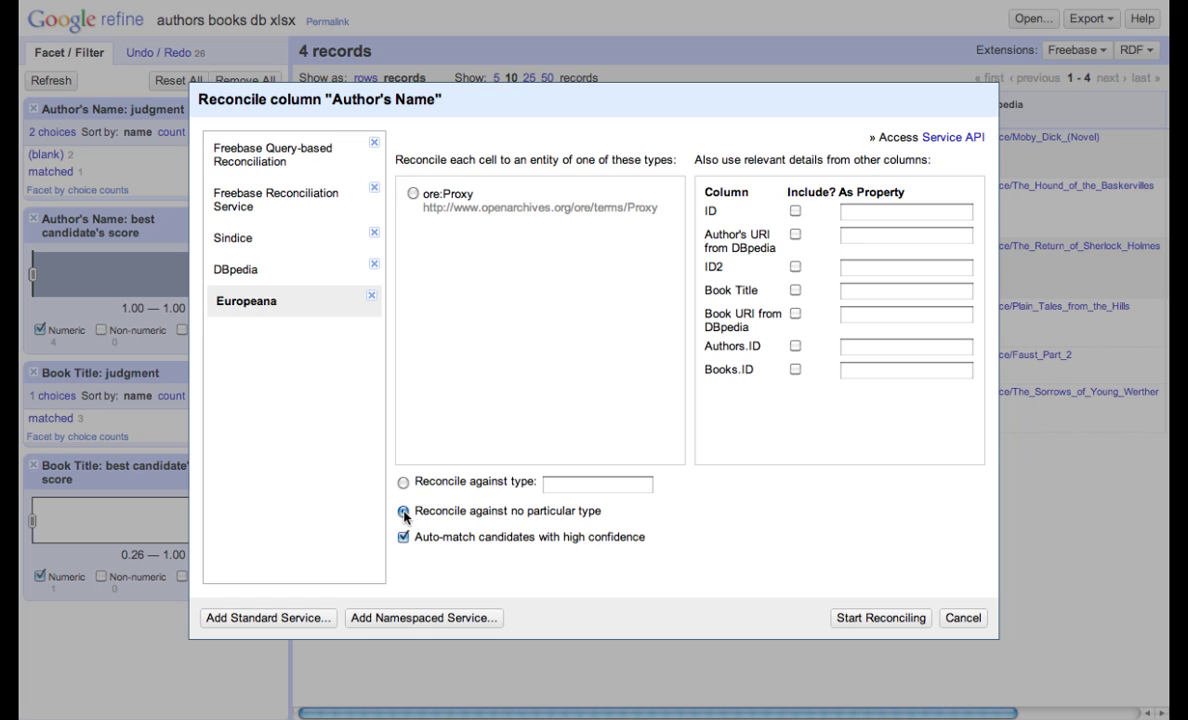
left_click(882, 618)
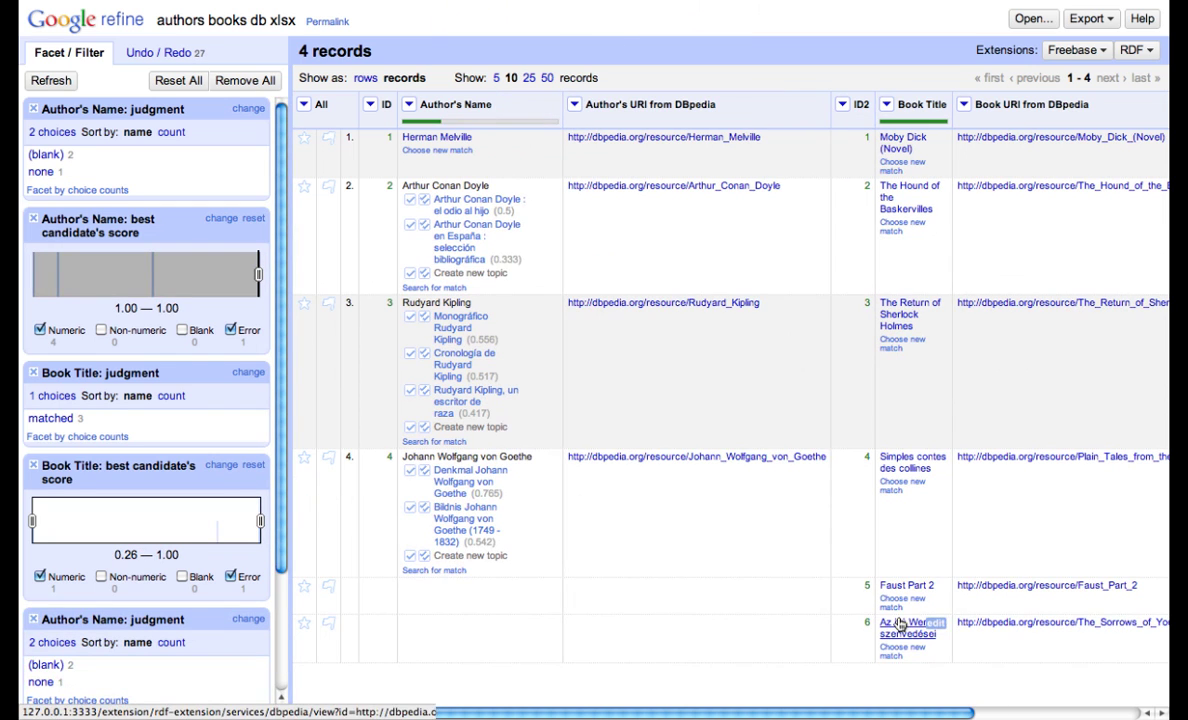
Preview the 'el odio al hijo' Europeana record and match Arthur Conan Doyle to it
left_click(476, 204)
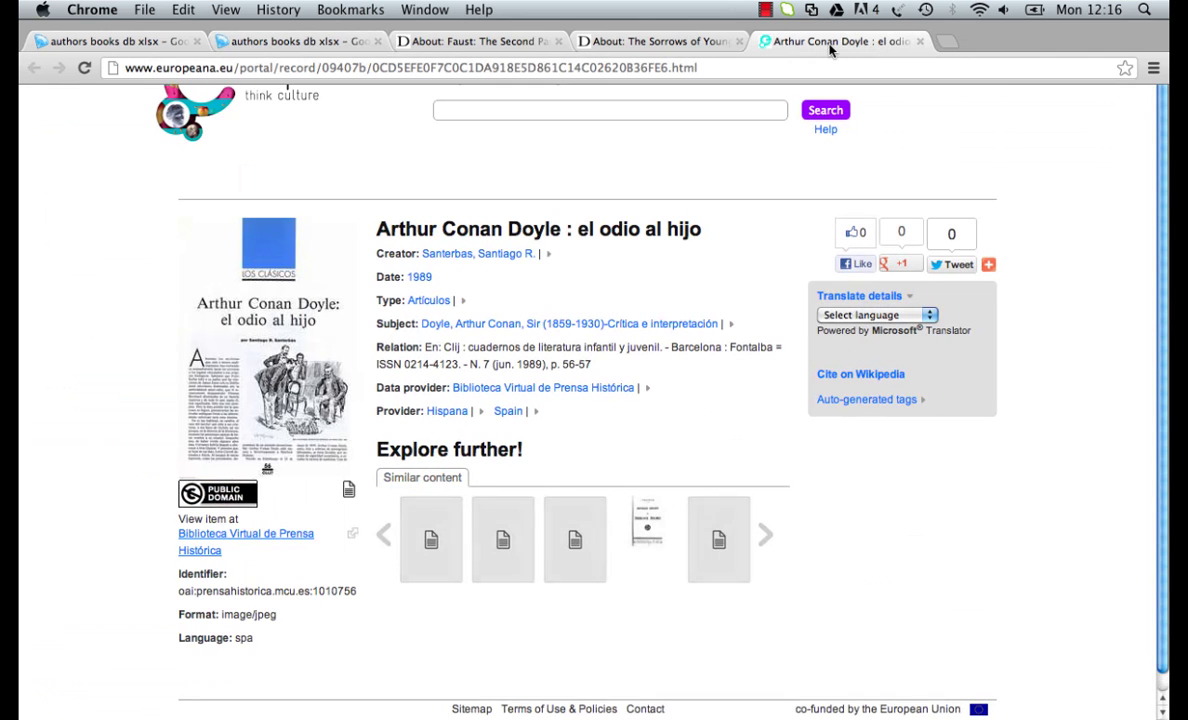
key("super+w")
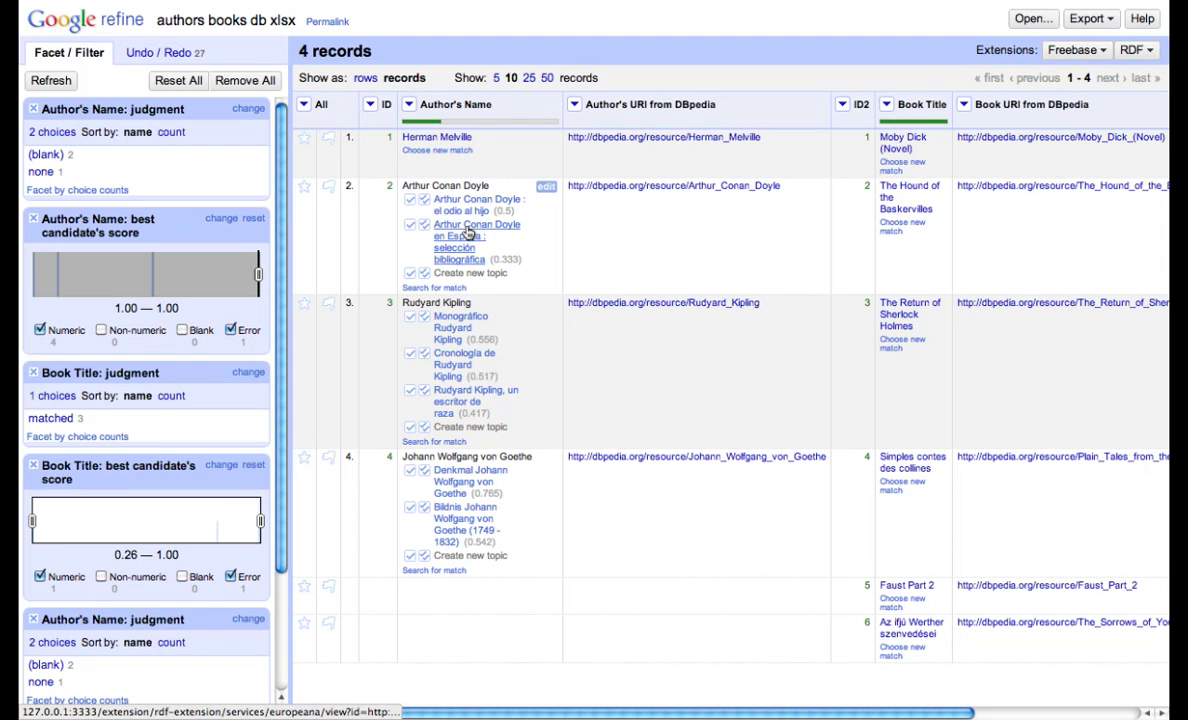
left_click(410, 204)
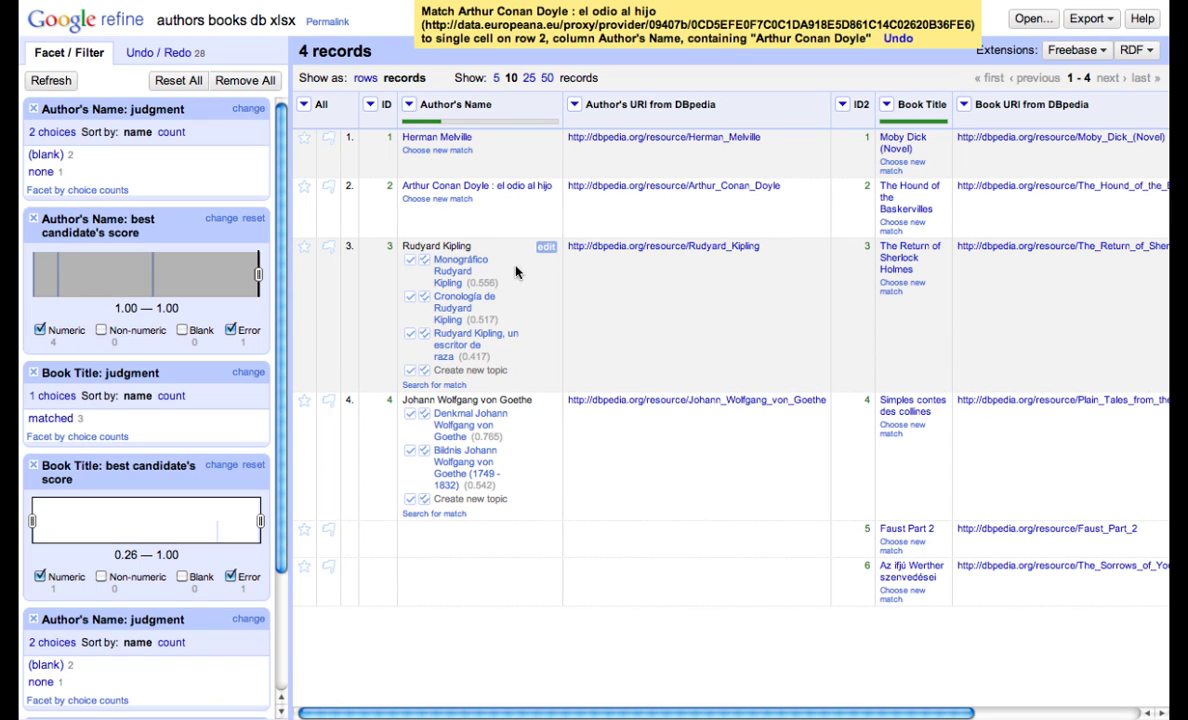
Search Europeana for just 'Kipling' and pick Cronología de Rudyard Kipling as a match
mouse_move(453, 270)
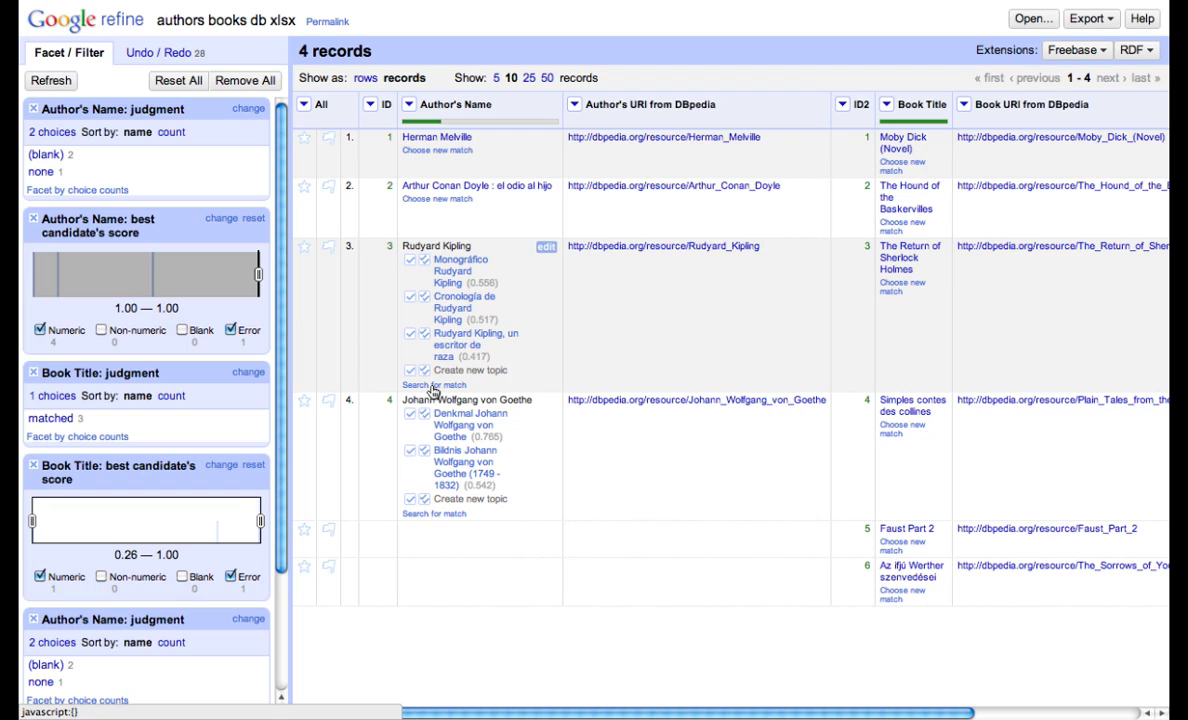
left_click(432, 385)
left_click_drag(692, 337, 599, 336)
key("BackSpace")
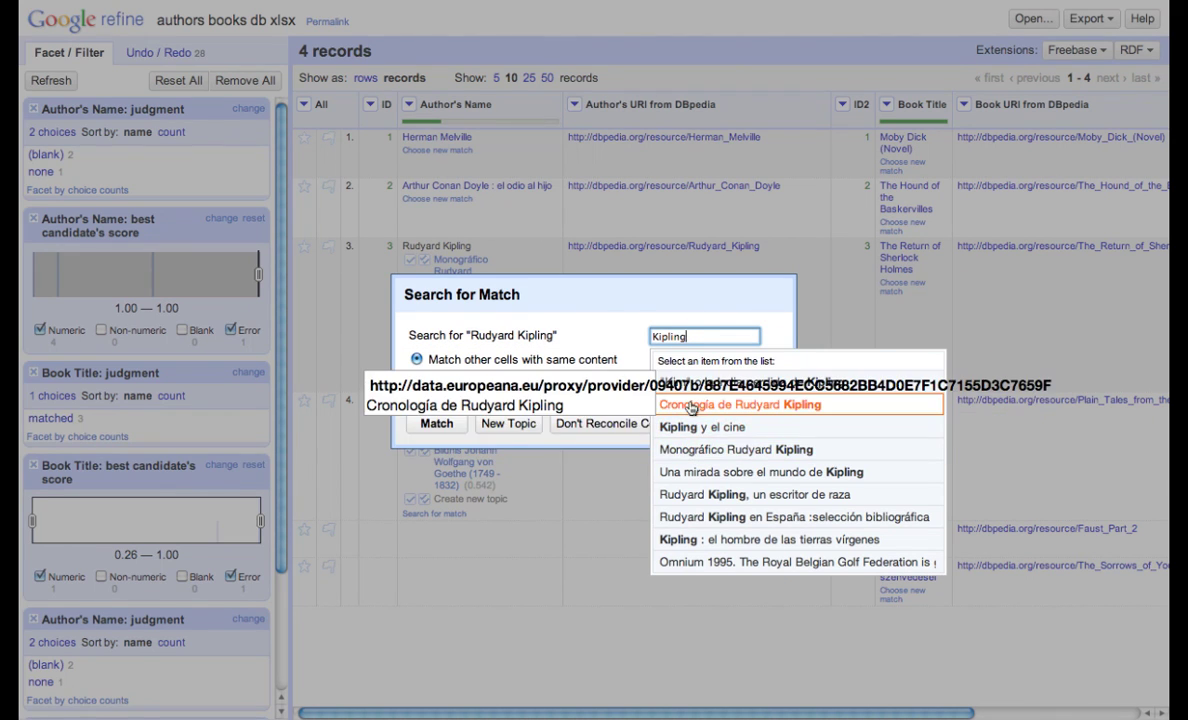
left_click(690, 407)
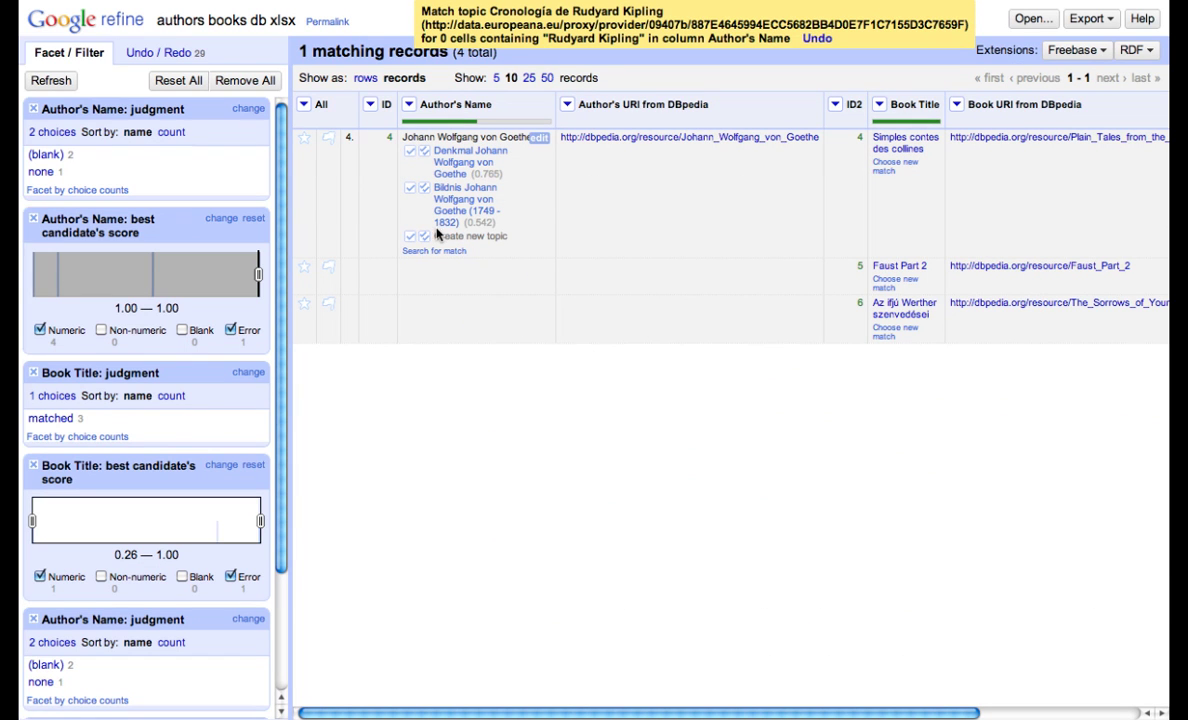
Remove all the Author's Name, Book Title judgment and score facets from the sidebar
scroll(110, 568, "down", 3)
left_click(33, 471)
left_click(33, 471)
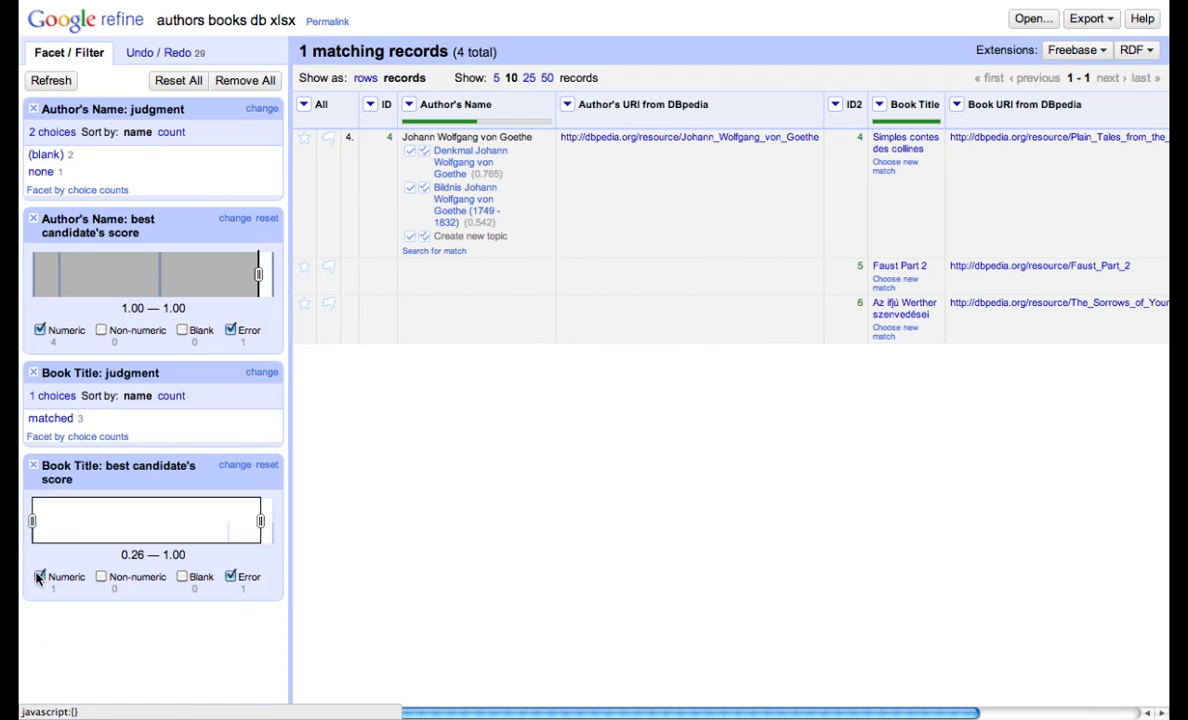
left_click(33, 465)
left_click(33, 372)
left_click(33, 108)
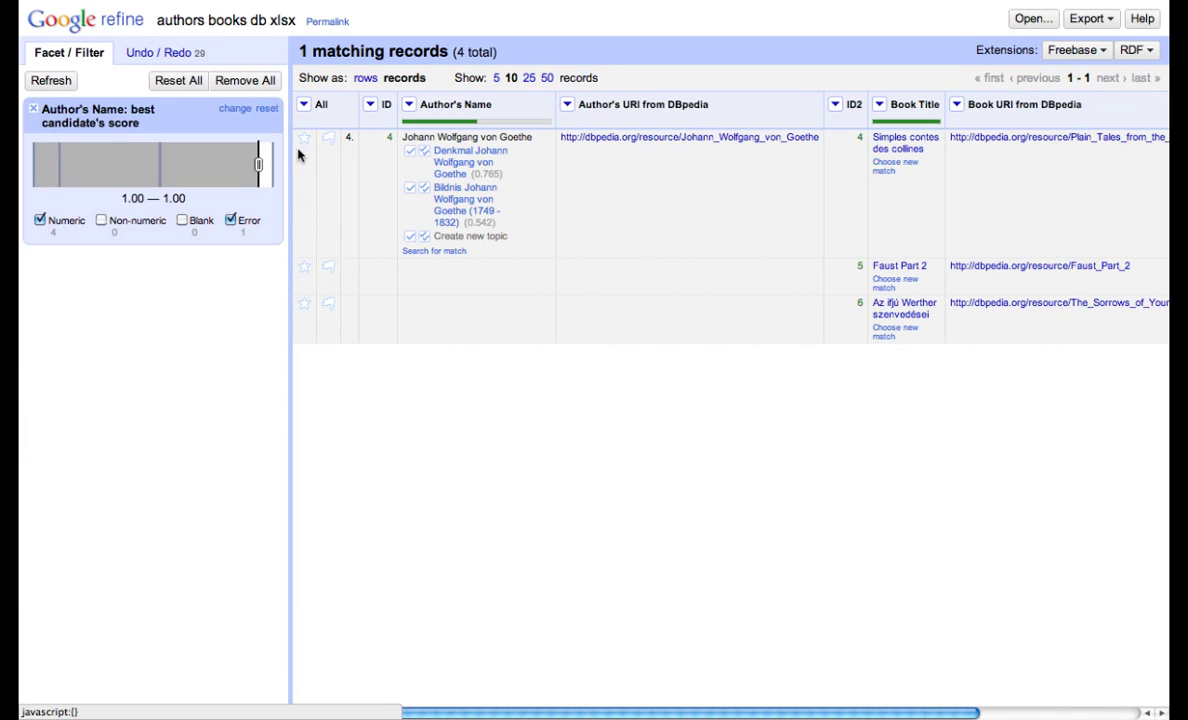
left_click(33, 111)
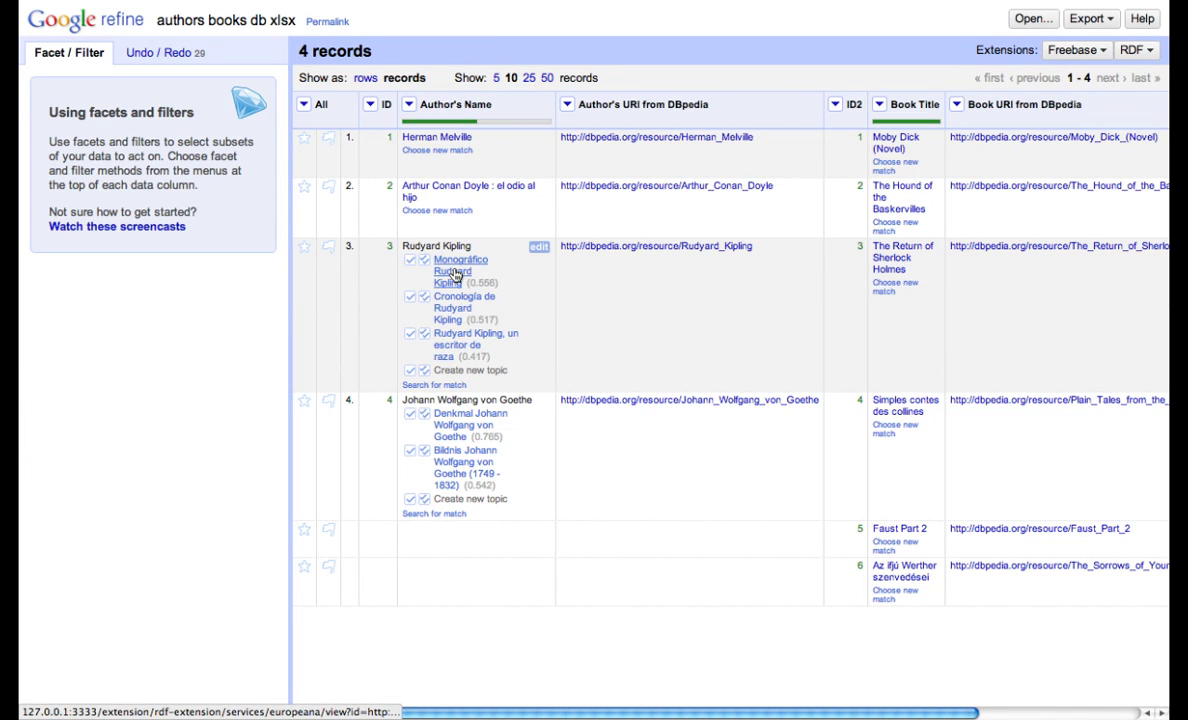
Match Kipling to Monográfico Rudyard Kipling and Goethe to the Bildnis Goethe portrait record
left_click(410, 262)
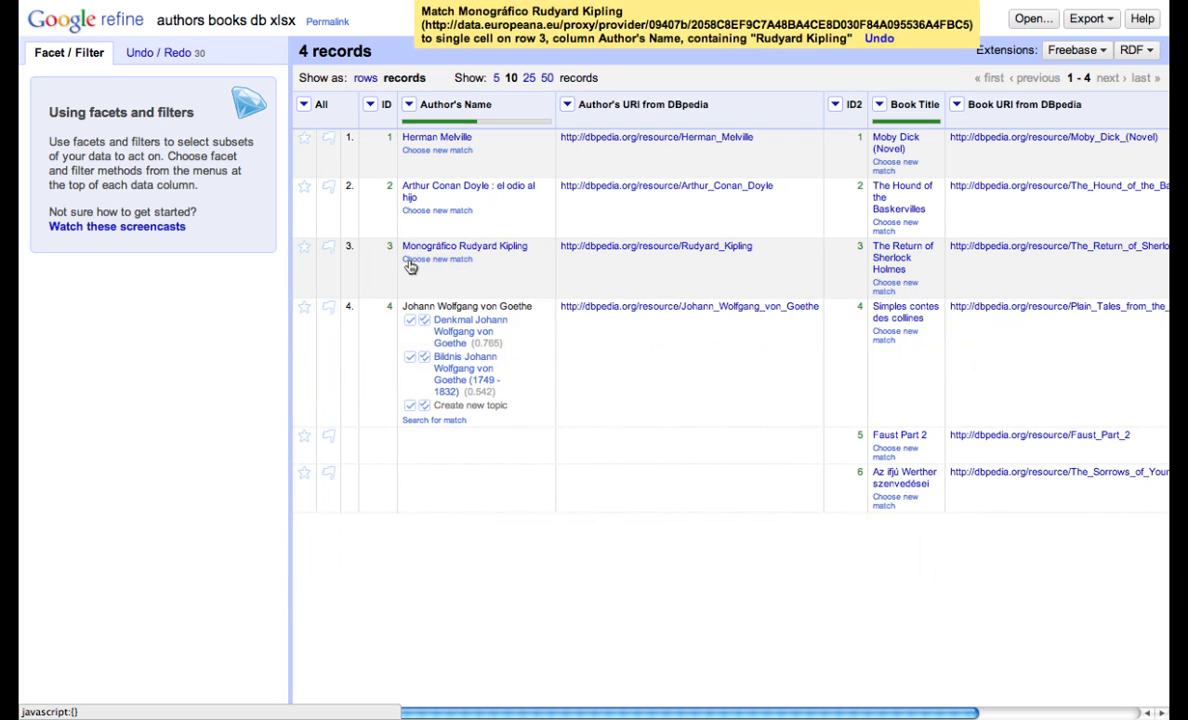
left_click(447, 333)
left_click(455, 358)
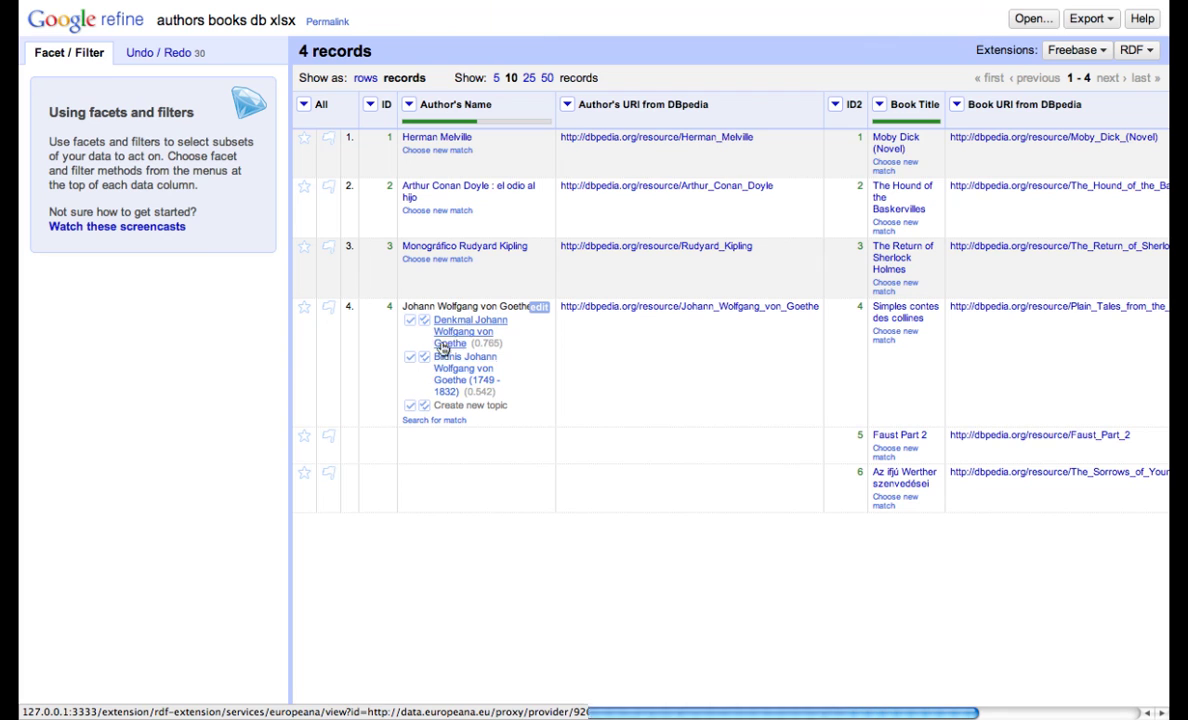
left_click(929, 44)
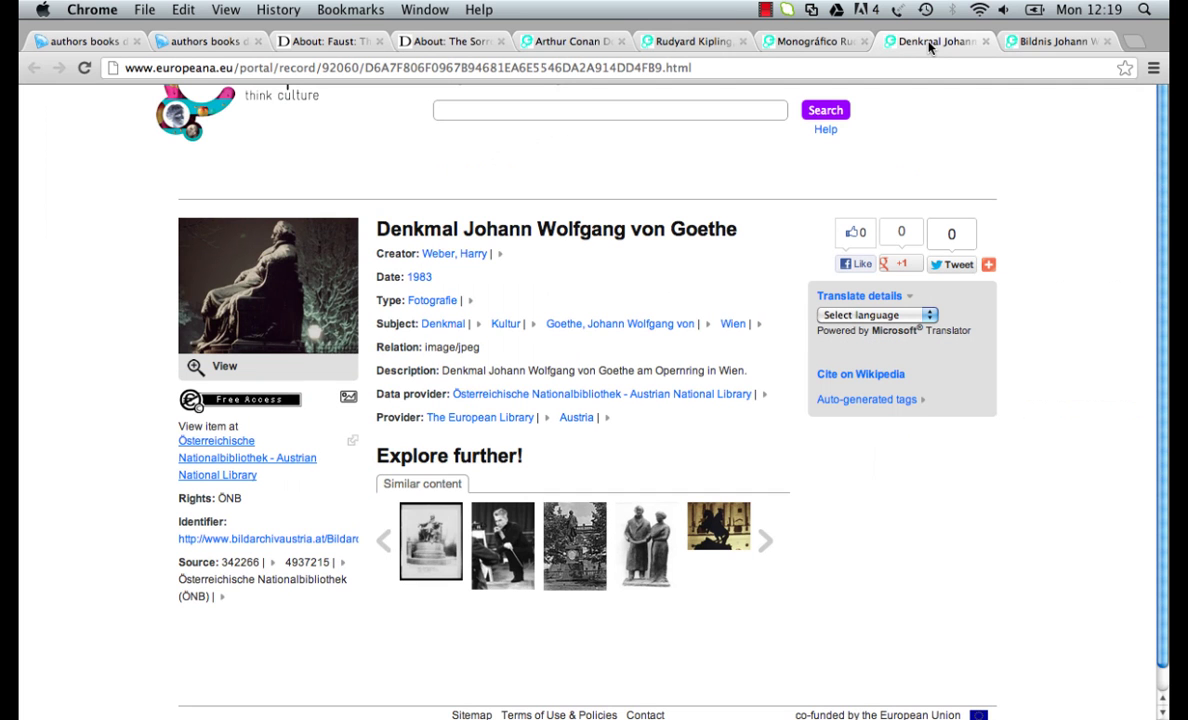
left_click(1025, 43)
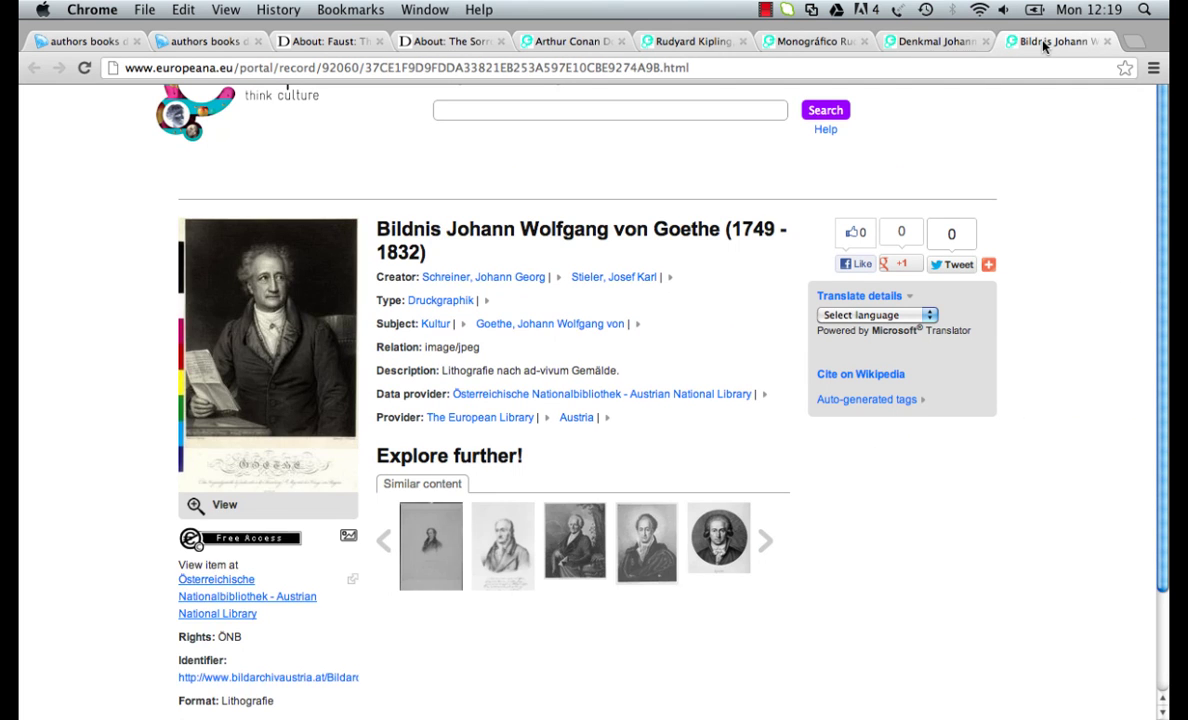
left_click(318, 41)
left_click(205, 41)
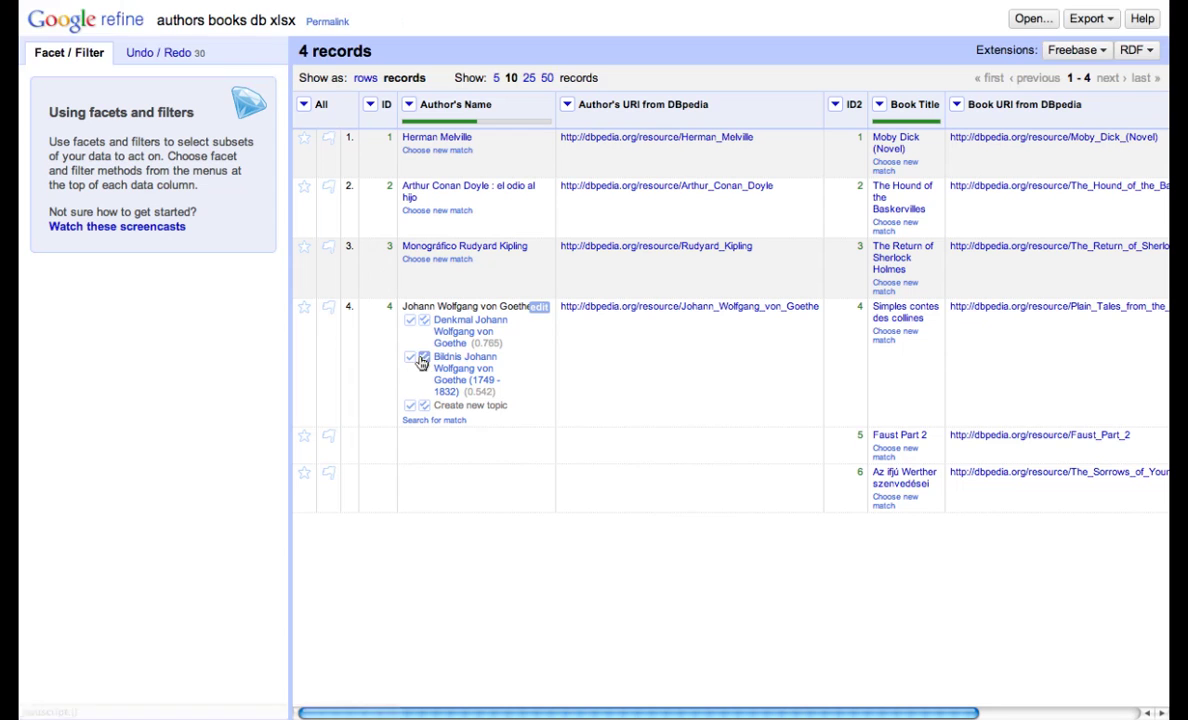
left_click(409, 356)
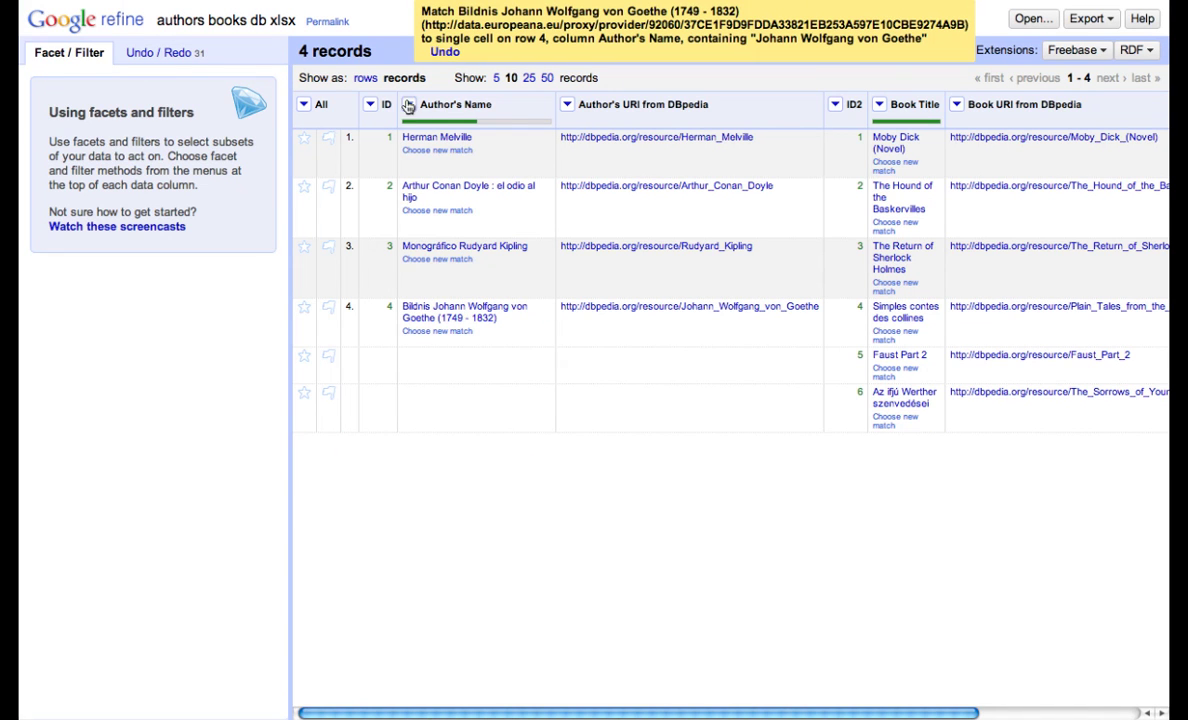
left_click(409, 104)
Add an 'Author's URI from Europeana' column from Author's Name using cell.recon.match.id
mouse_move(428, 172)
mouse_move(485, 196)
left_click(557, 225)
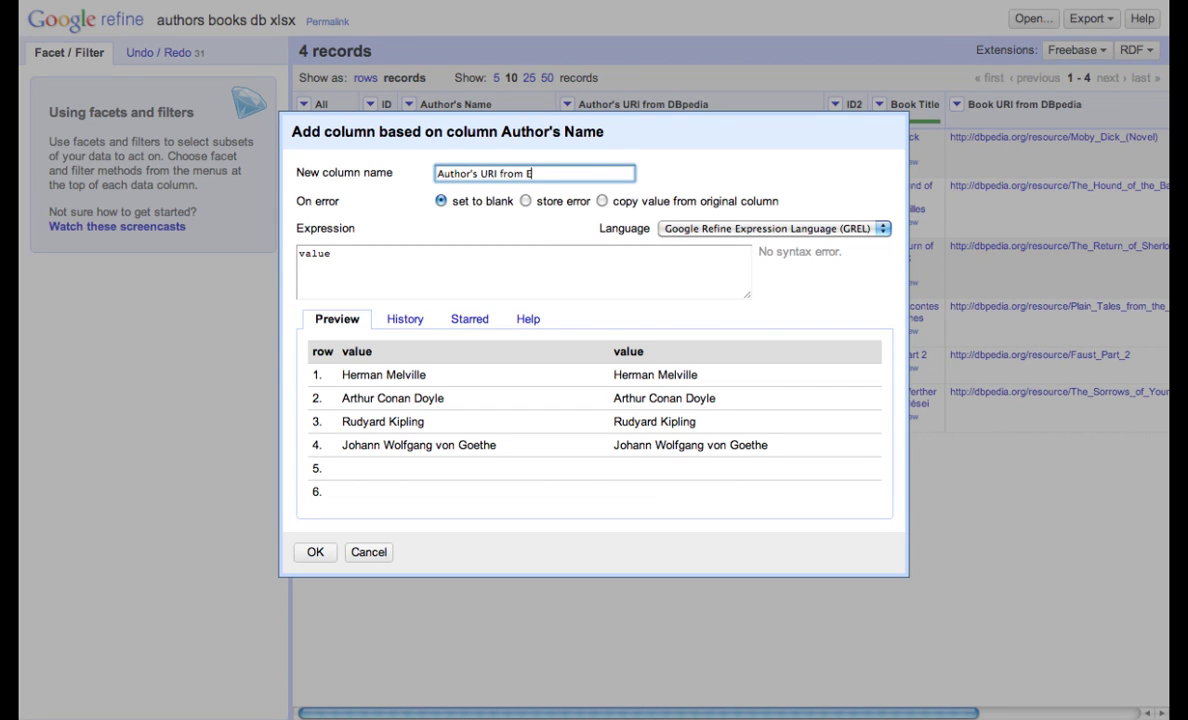
left_click(343, 255)
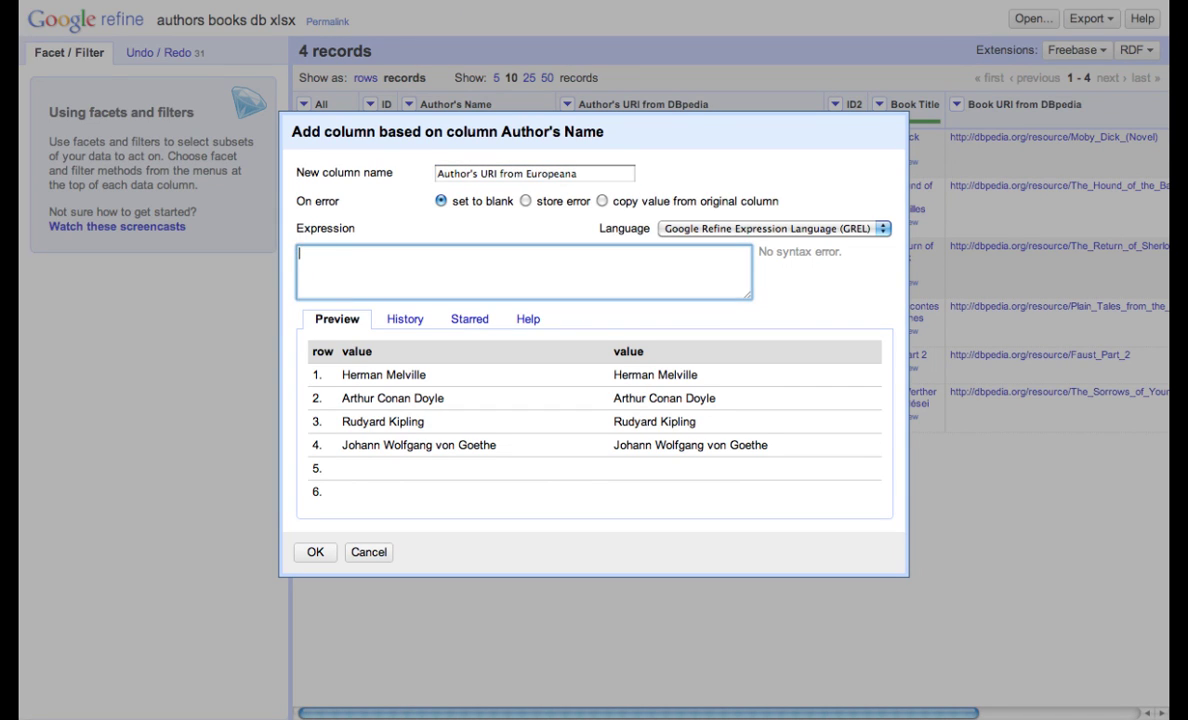
type("cell.recon.match")
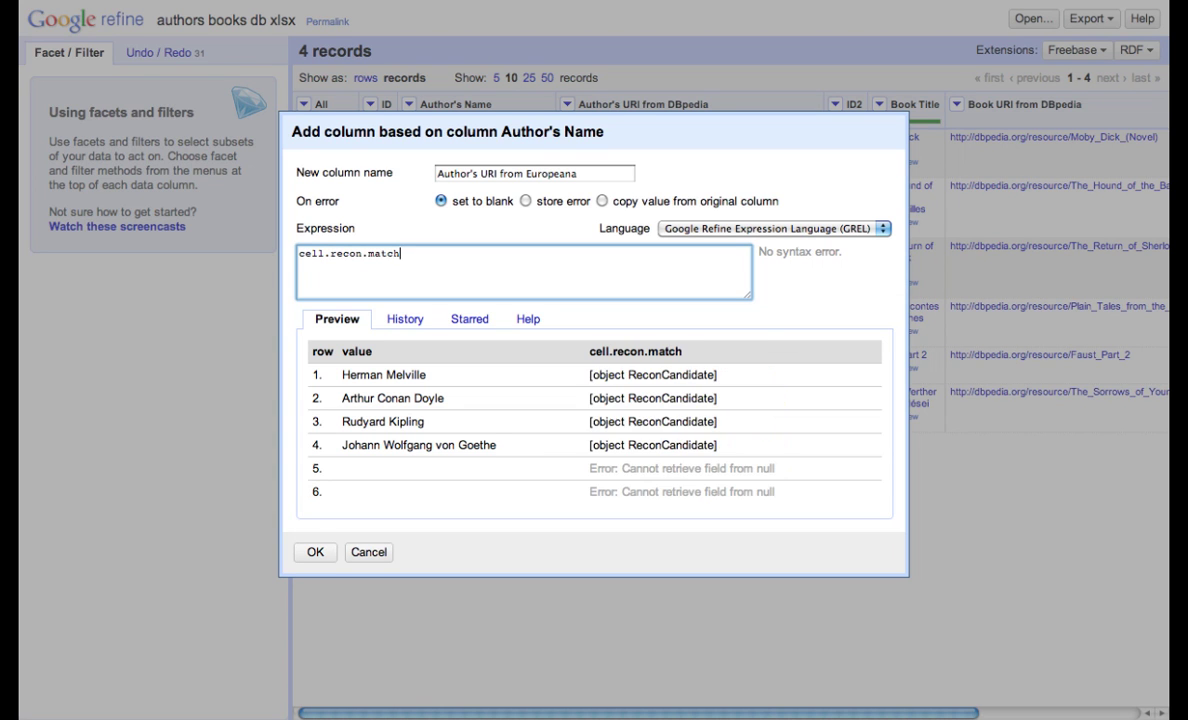
type(".id")
left_click(312, 552)
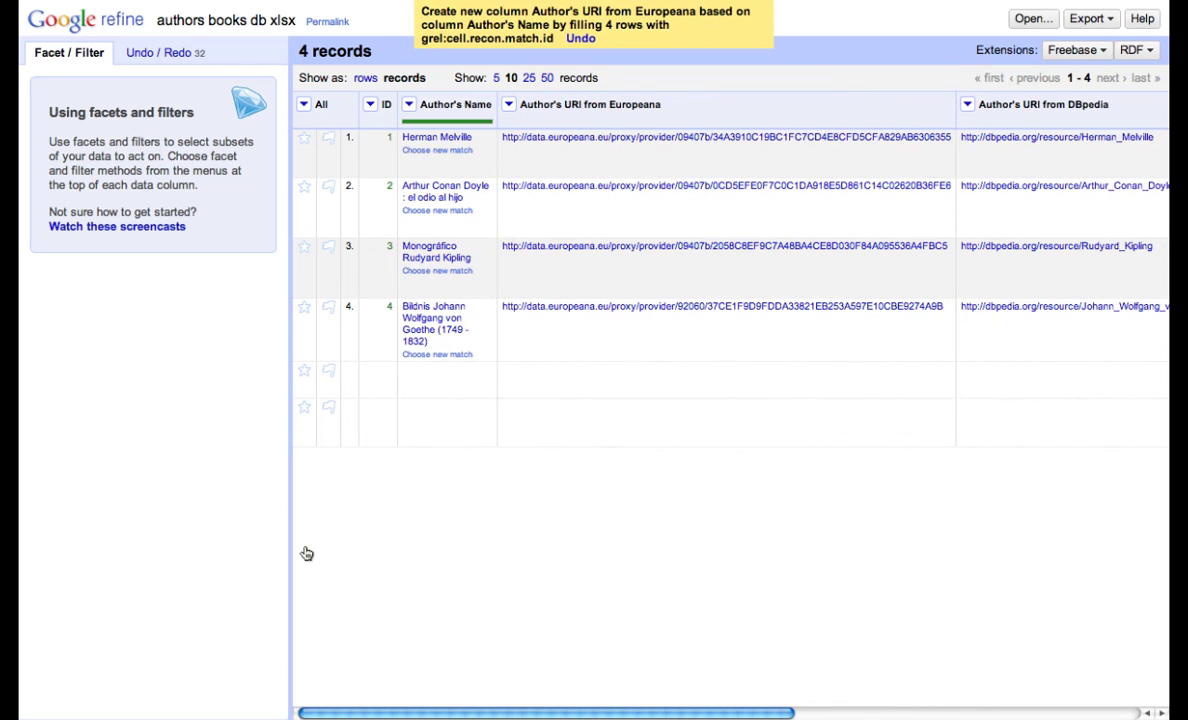
left_click_drag(550, 712, 897, 712)
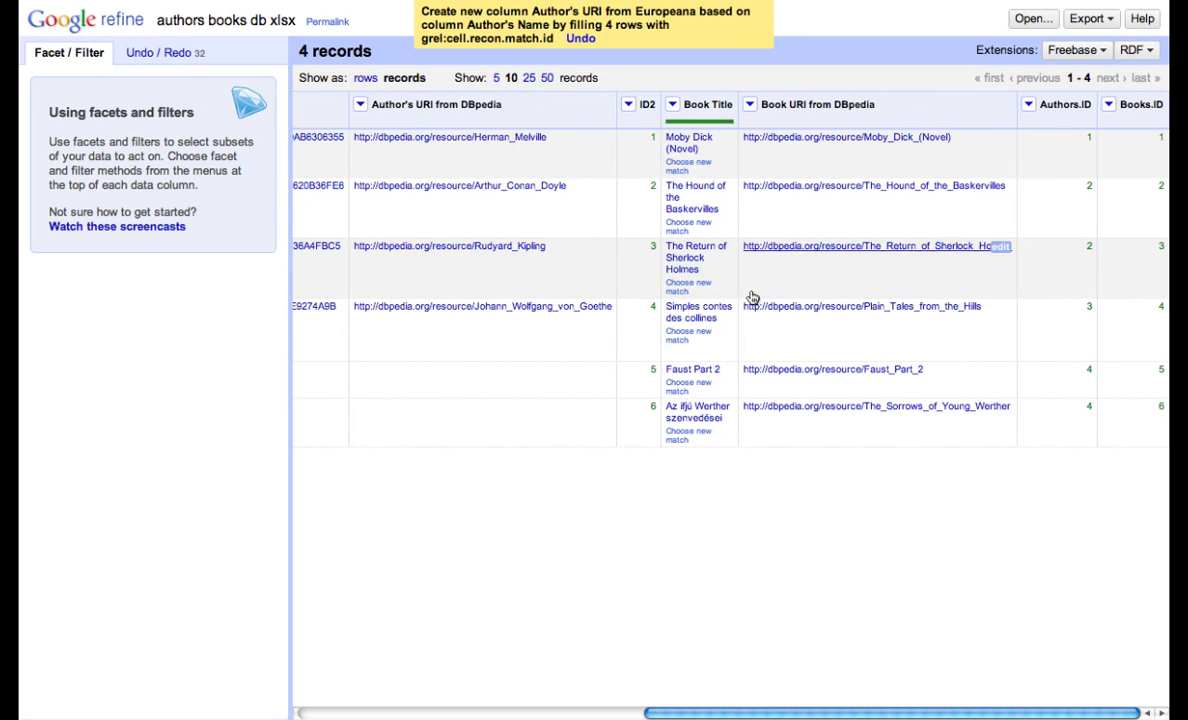
Reconcile the Book Title column with the Europeana service, against no particular type
left_click(672, 104)
mouse_move(695, 292)
left_click(790, 296)
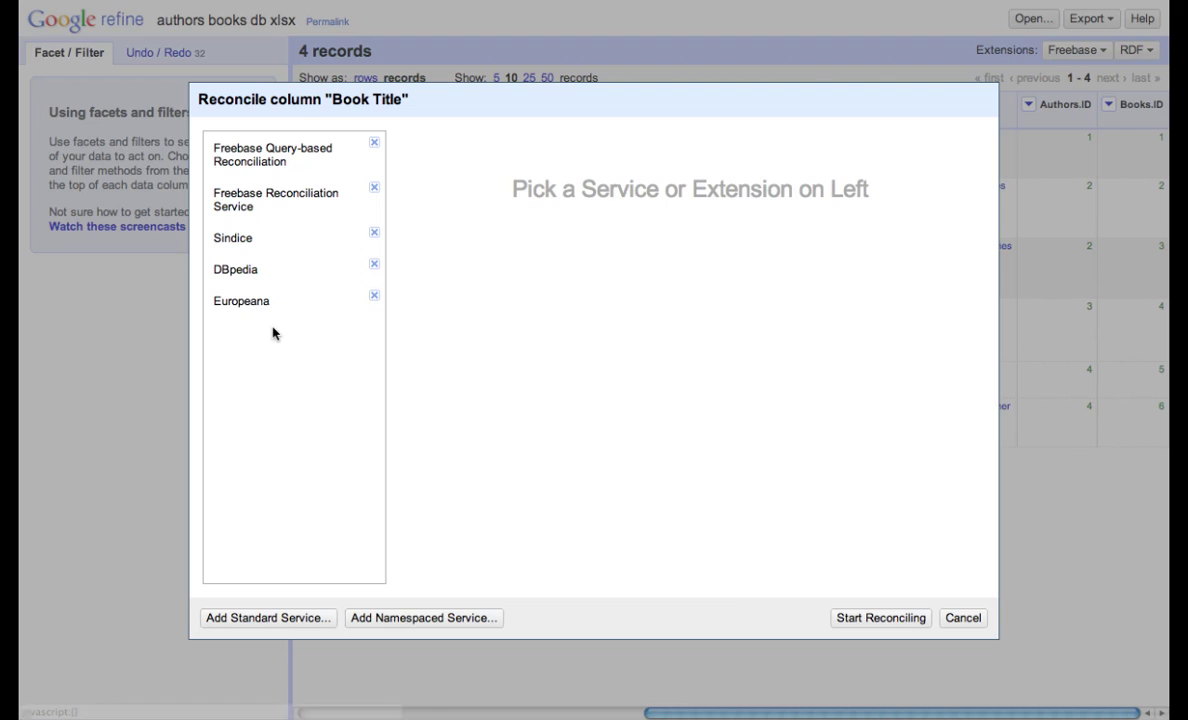
left_click(251, 305)
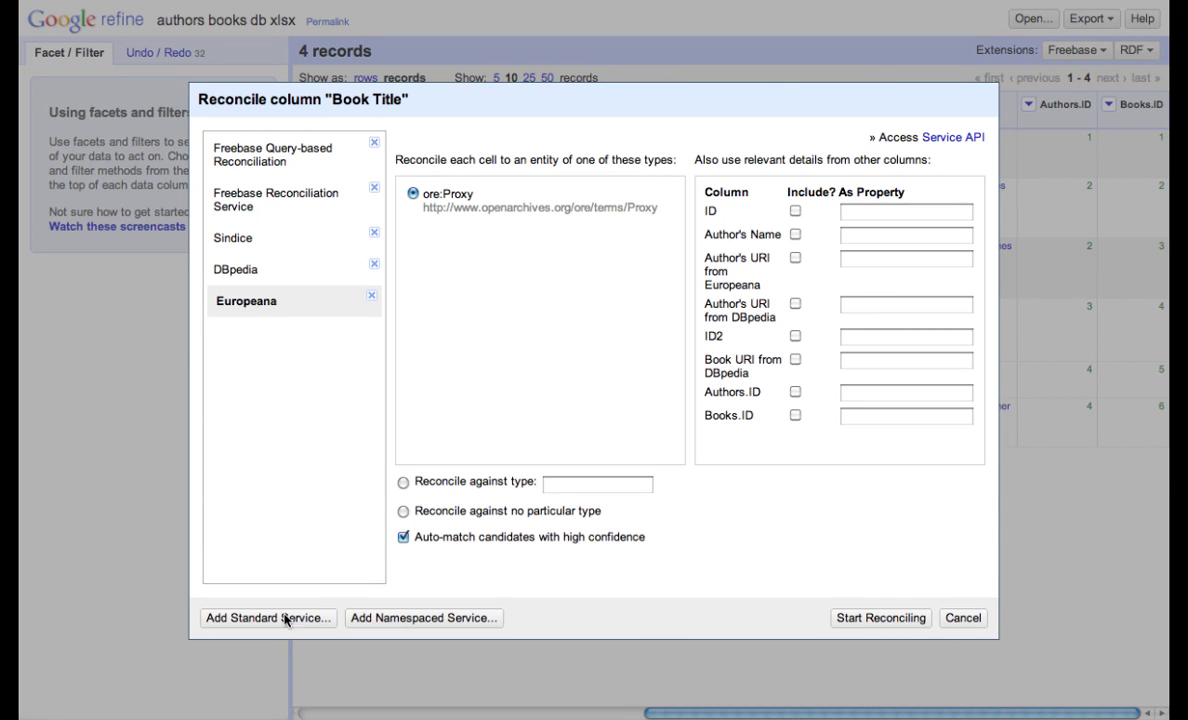
left_click(403, 511)
left_click(912, 617)
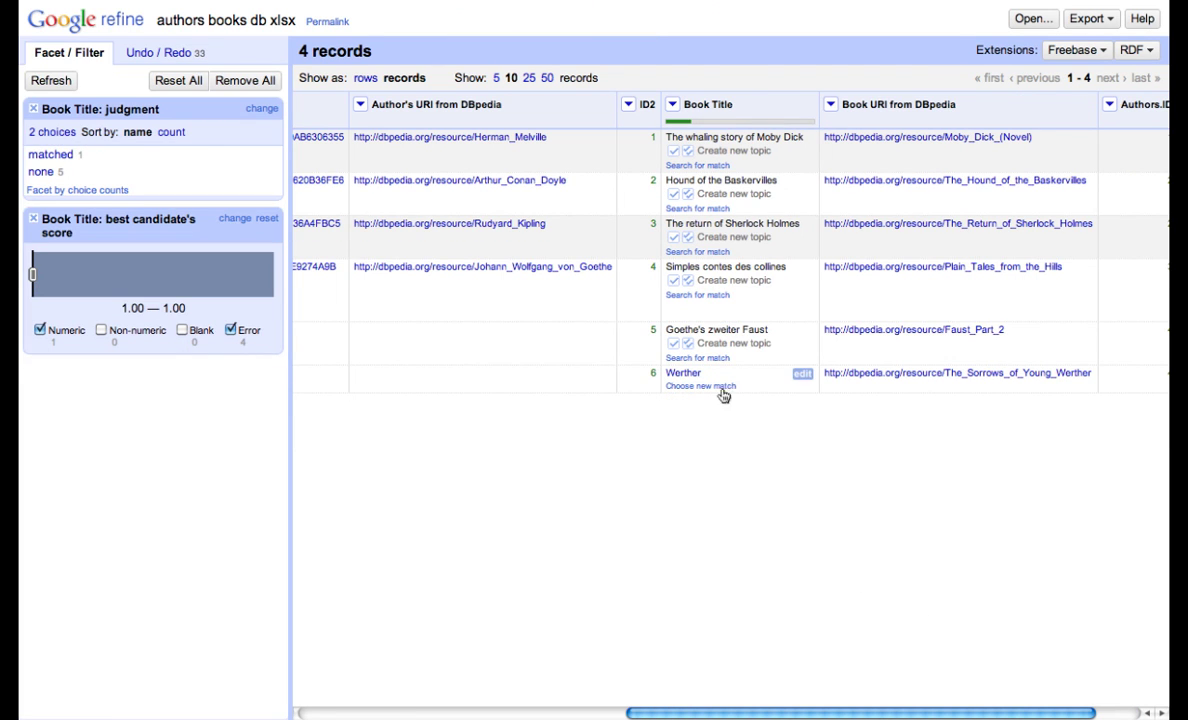
Match Goethe's zweiter Faust to the Europeana record 'Goethe, Faust'
left_click(697, 357)
type(", Faust")
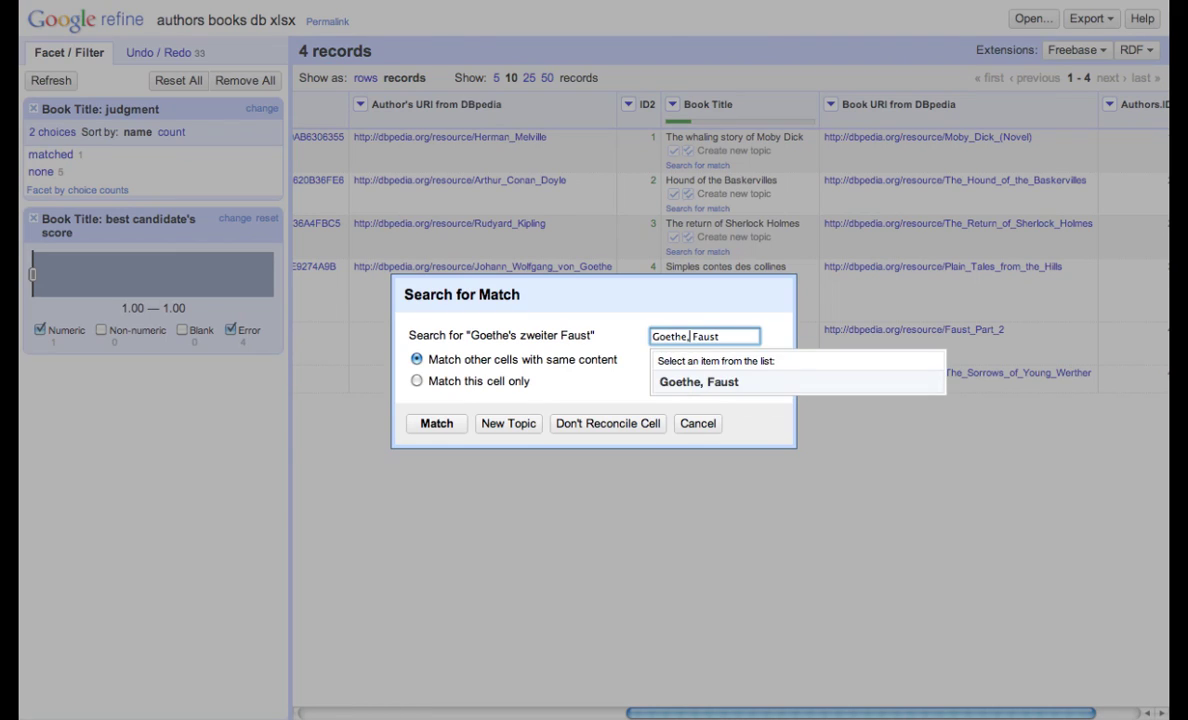
left_click(689, 391)
Leave Simples contes des collines and The return of Sherlock Holmes unreconciled after searching
left_click(699, 295)
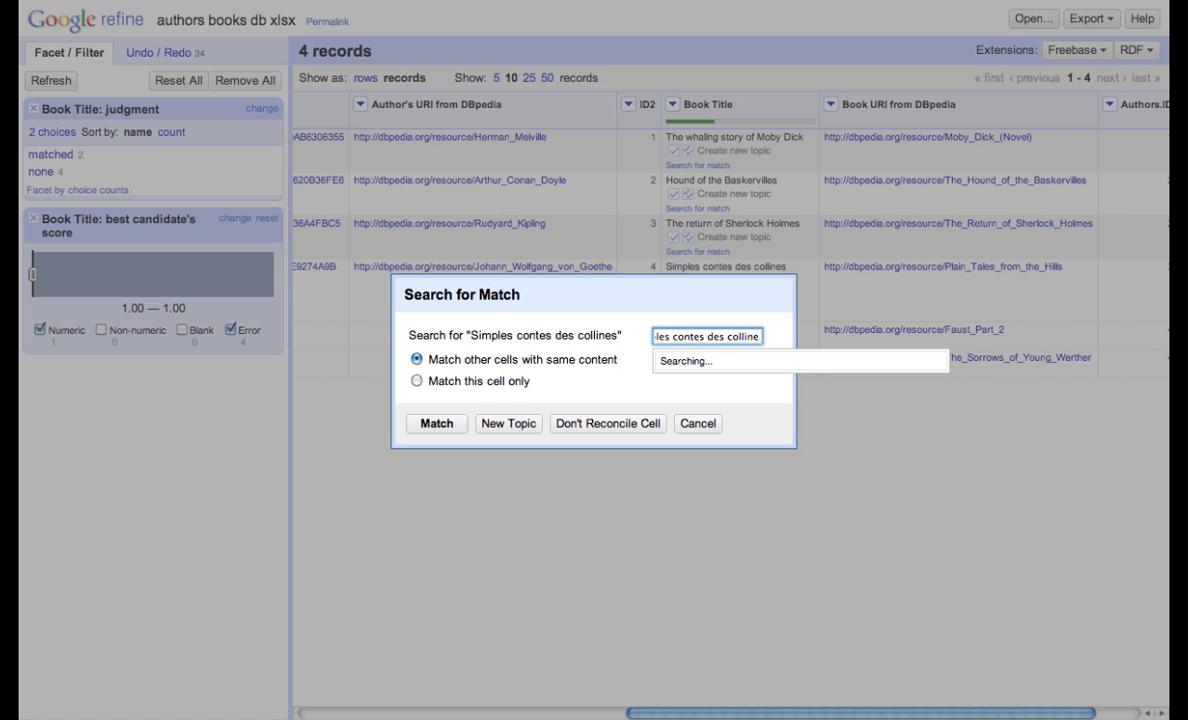
key("ctrl+a")
type("plain t")
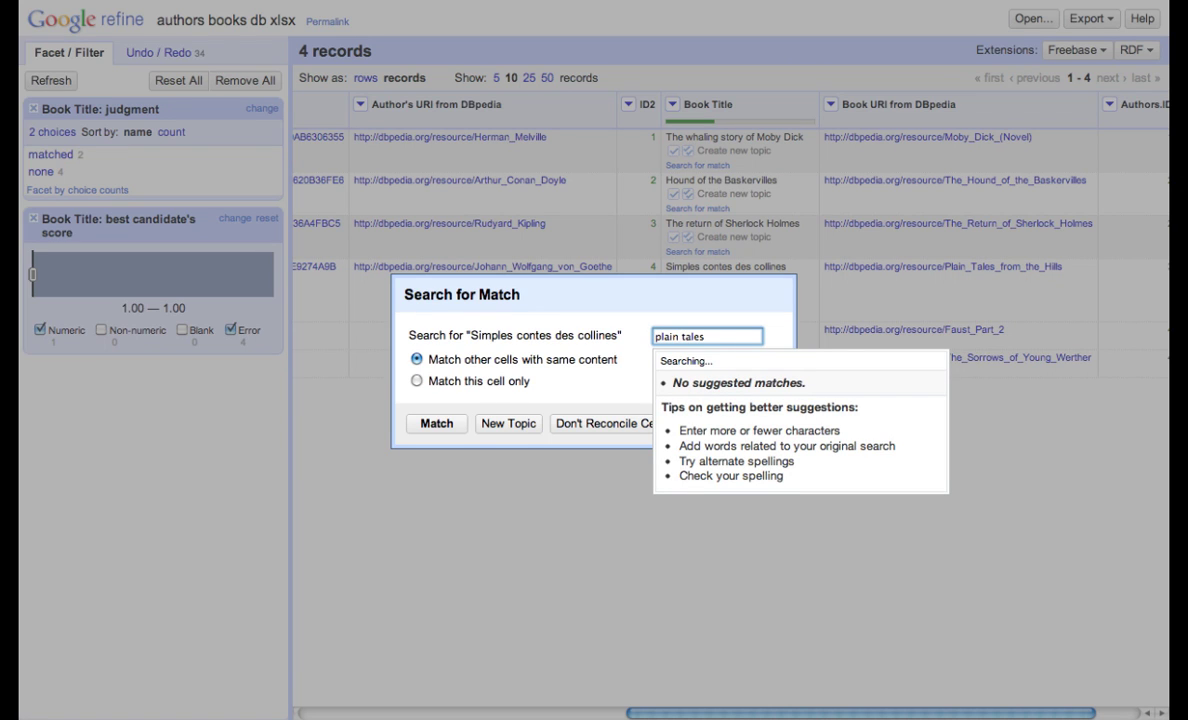
left_click(607, 423)
left_click(697, 252)
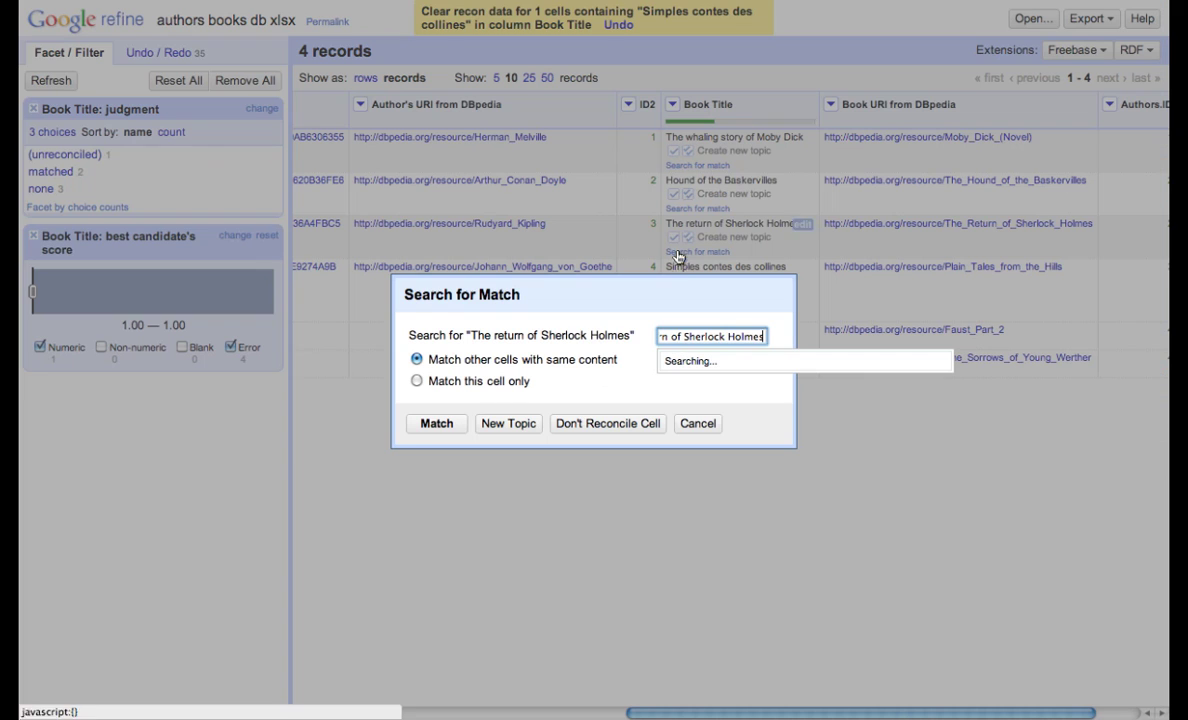
key("ctrl+a")
type("Sherlock Holmes")
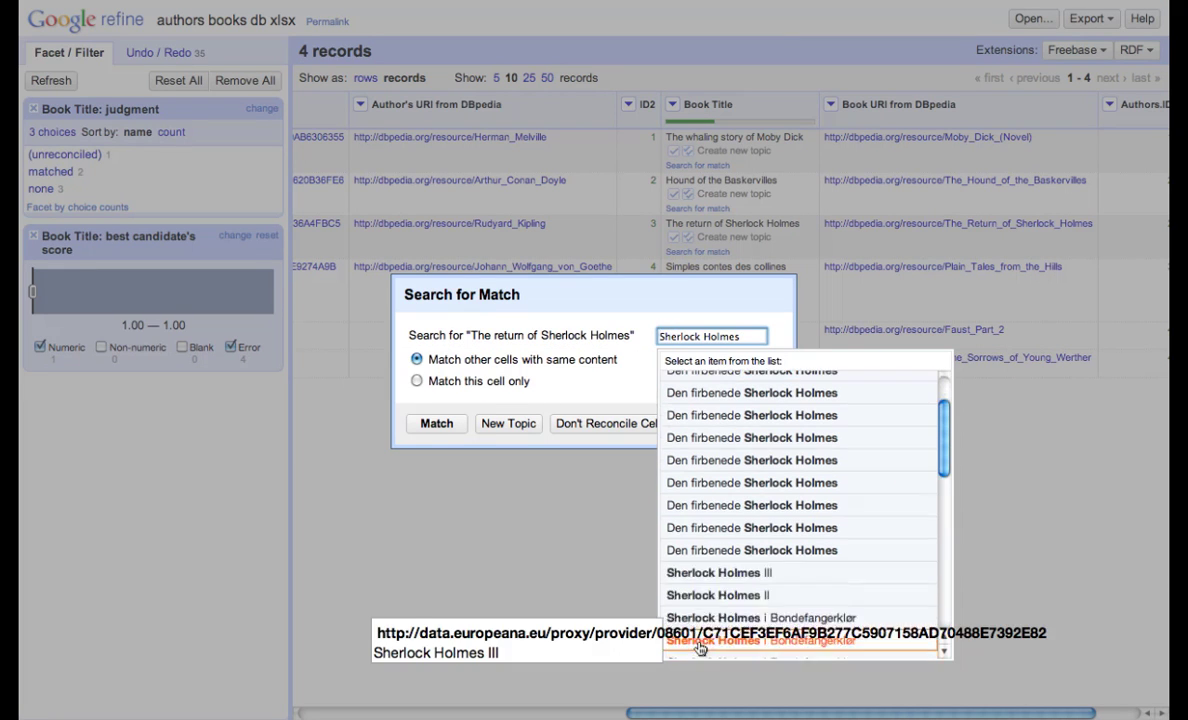
scroll(700, 648, "down", 1)
key("BackSpace")
key("BackSpace")
key("BackSpace")
key("BackSpace")
key("BackSpace")
key("BackSpace")
key("BackSpace")
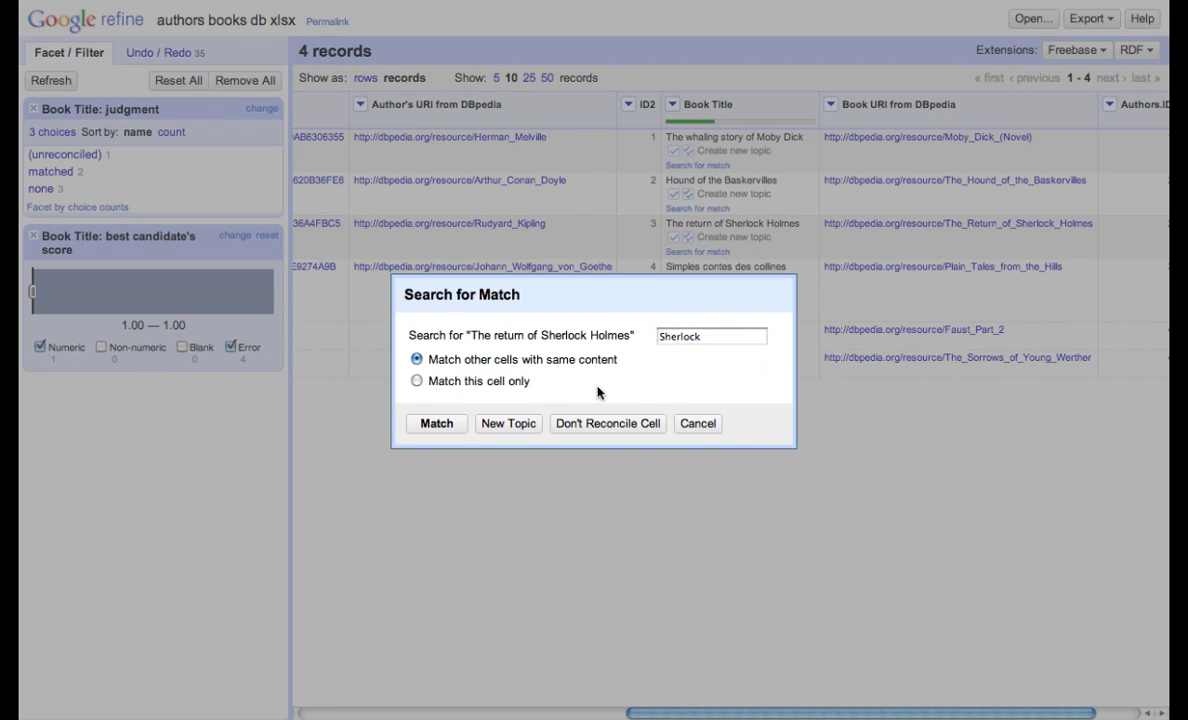
left_click(605, 423)
Leave Hound of the Baskervilles and The whaling story of Moby Dick unreconciled
left_click(676, 208)
left_click(700, 336)
key("BackSpace")
key("BackSpace")
key("BackSpace")
key("BackSpace")
key("BackSpace")
key("BackSpace")
key("BackSpace")
key("BackSpace")
key("BackSpace")
key("BackSpace")
key("BackSpace")
key("BackSpace")
key("BackSpace")
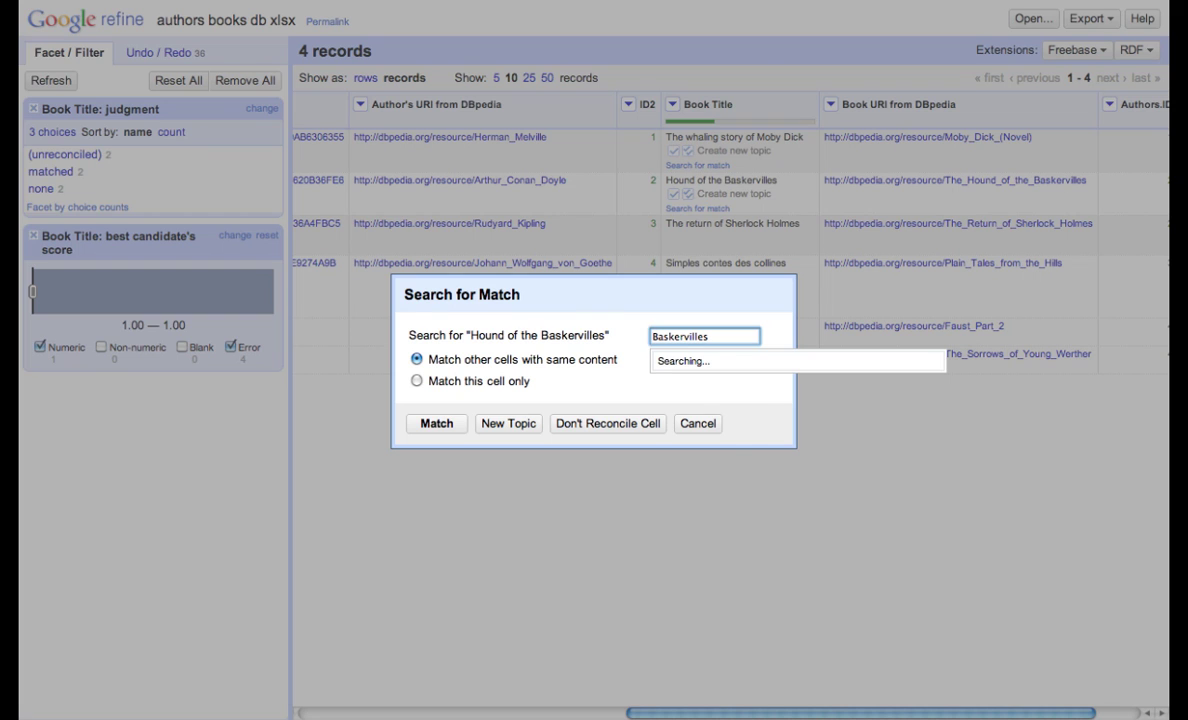
left_click(605, 423)
left_click(697, 165)
left_click(661, 336)
key("BackSpace")
key("BackSpace")
key("BackSpace")
key("BackSpace")
key("BackSpace")
key("BackSpace")
key("BackSpace")
key("BackSpace")
key("BackSpace")
key("BackSpace")
key("BackSpace")
key("BackSpace")
key("BackSpace")
key("BackSpace")
key("BackSpace")
key("BackSpace")
key("BackSpace")
key("BackSpace")
key("BackSpace")
key("BackSpace")
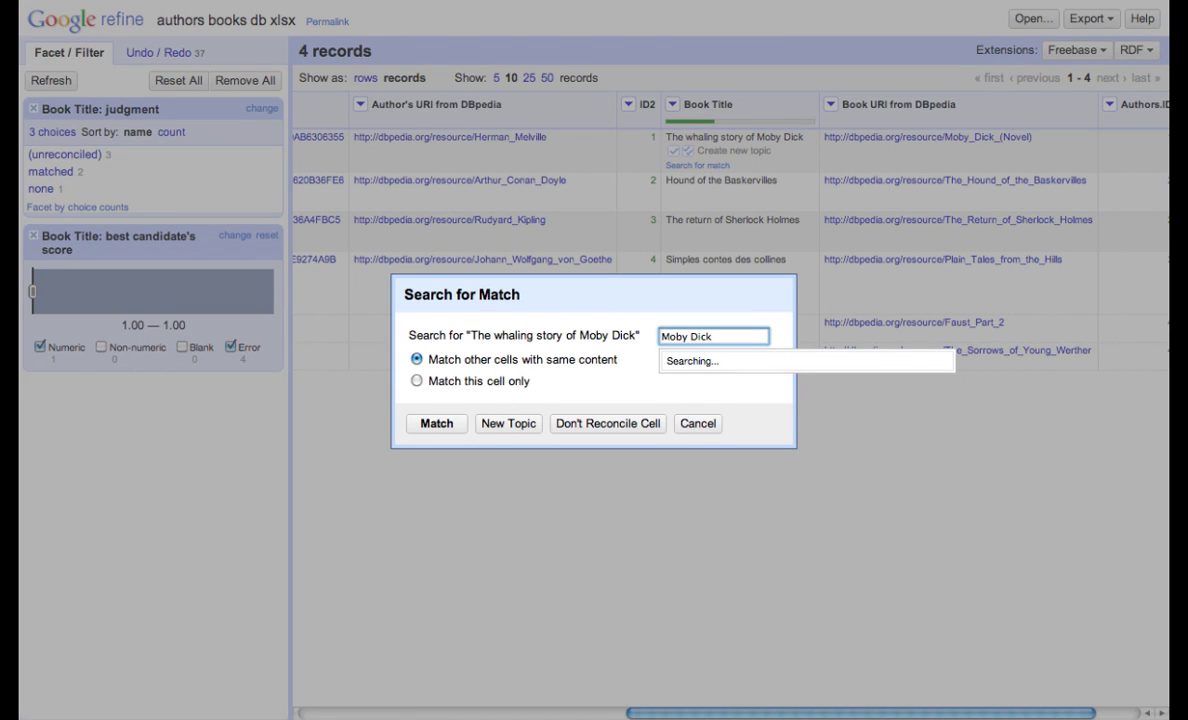
left_click(605, 423)
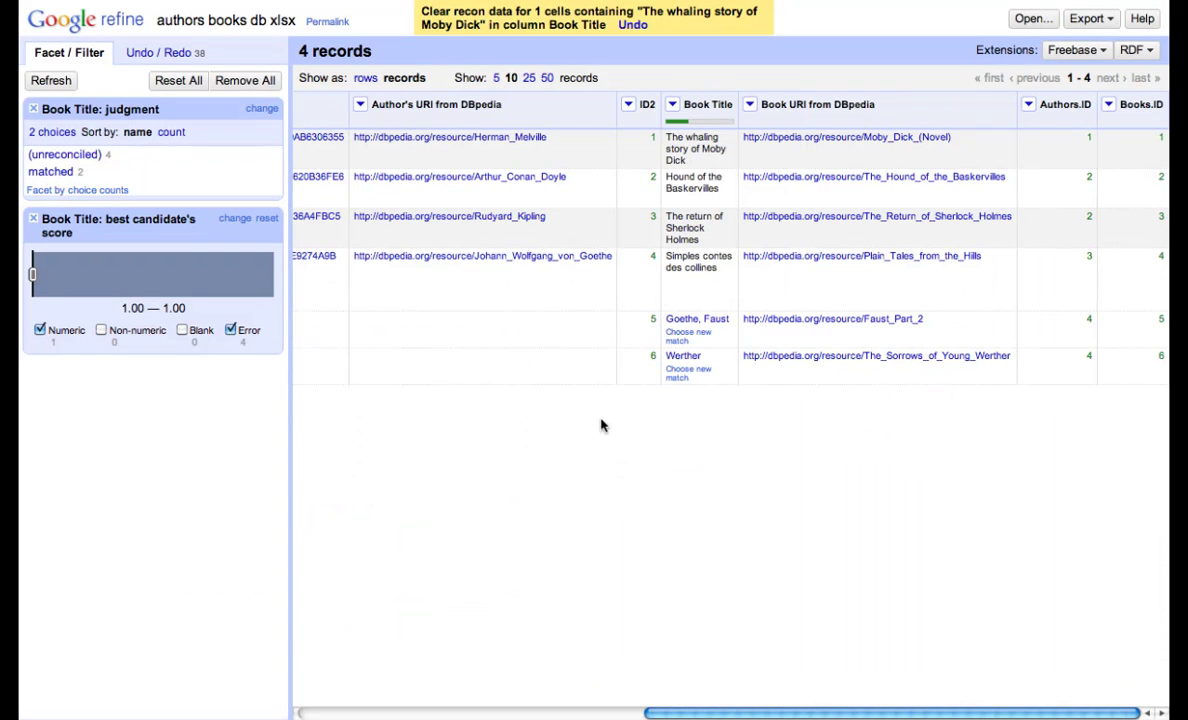
left_click(672, 104)
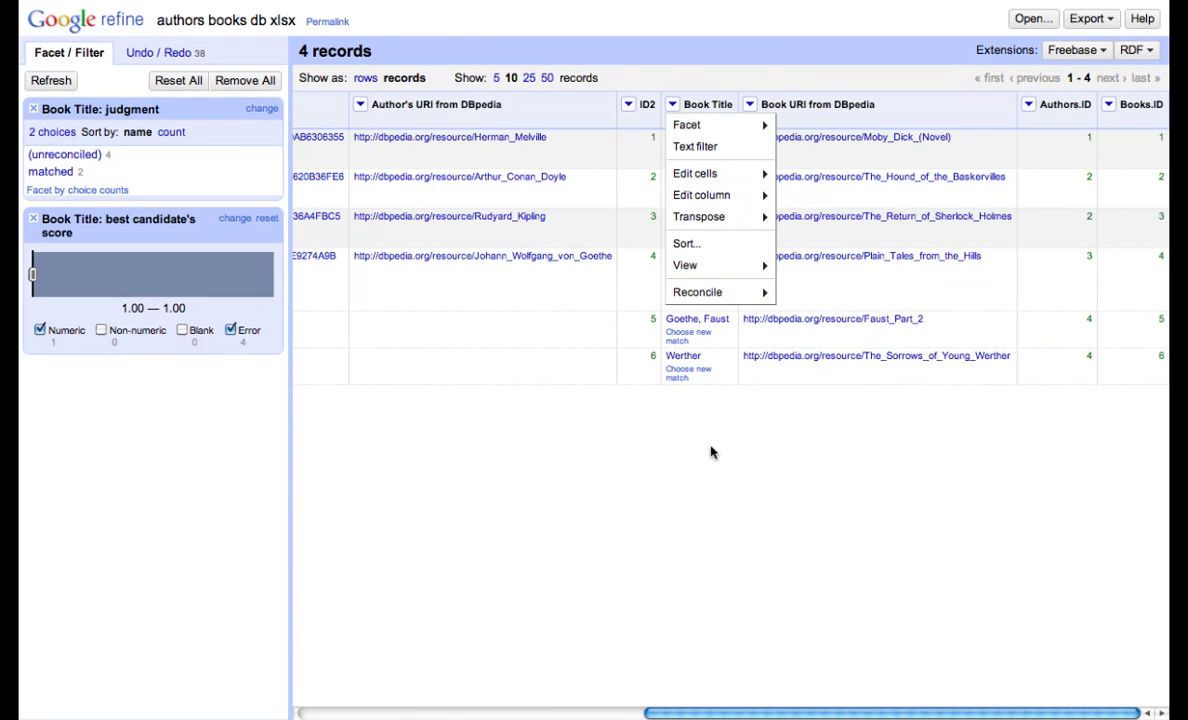
Add a 'Book URI from Europeana' column from Book Title with expression cell.recon.match.id
mouse_move(757, 206)
left_click(862, 224)
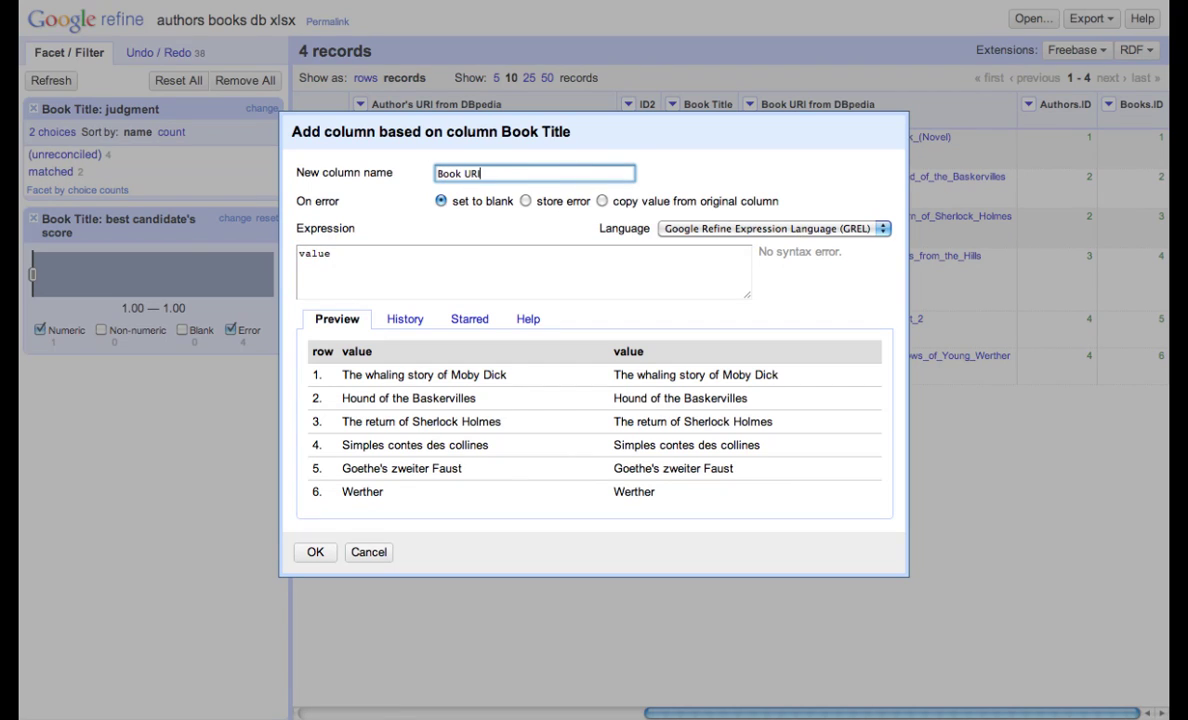
type("Book URI from Europeana")
left_click(353, 257)
left_click_drag(353, 257, 284, 254)
type("cell.r")
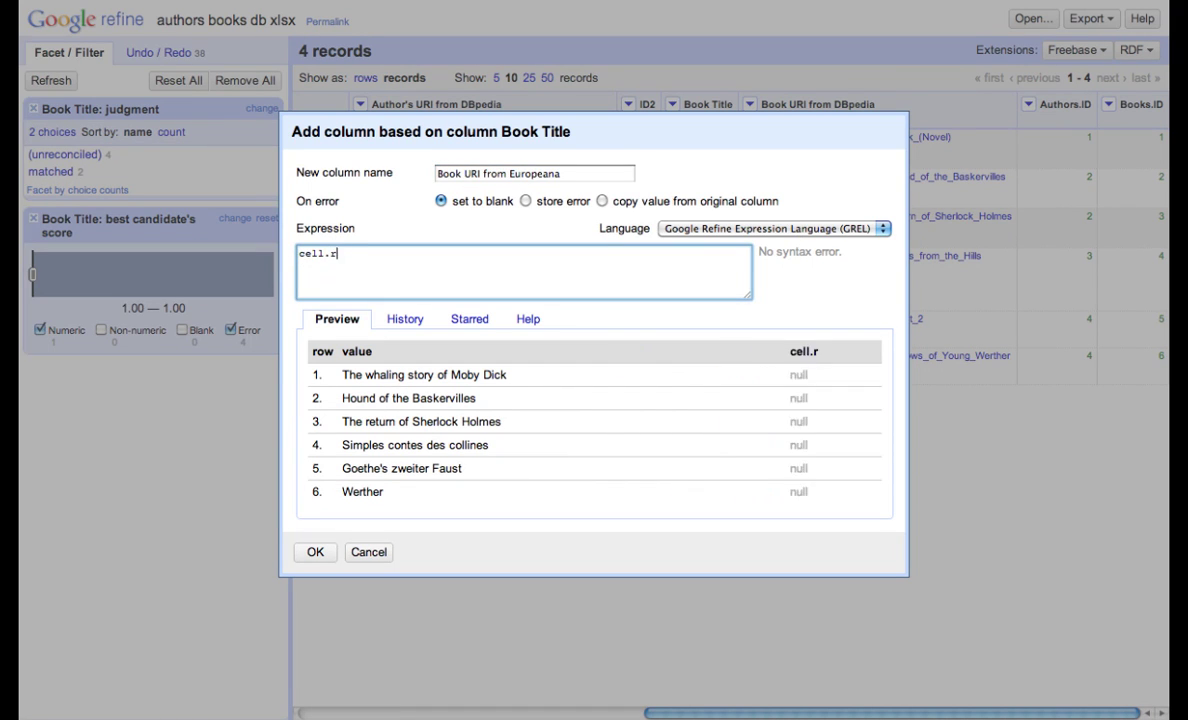
type("econ.match.id")
left_click(315, 552)
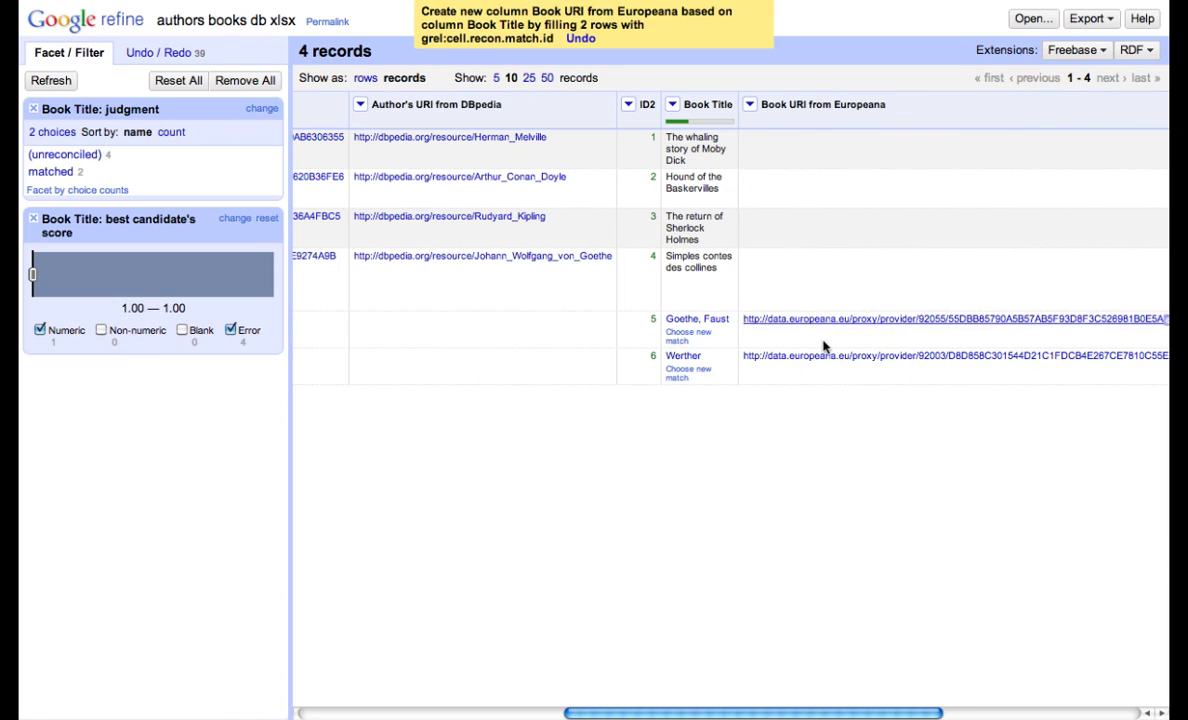
scroll(865, 296, "left", 5)
scroll(860, 296, "right", 10)
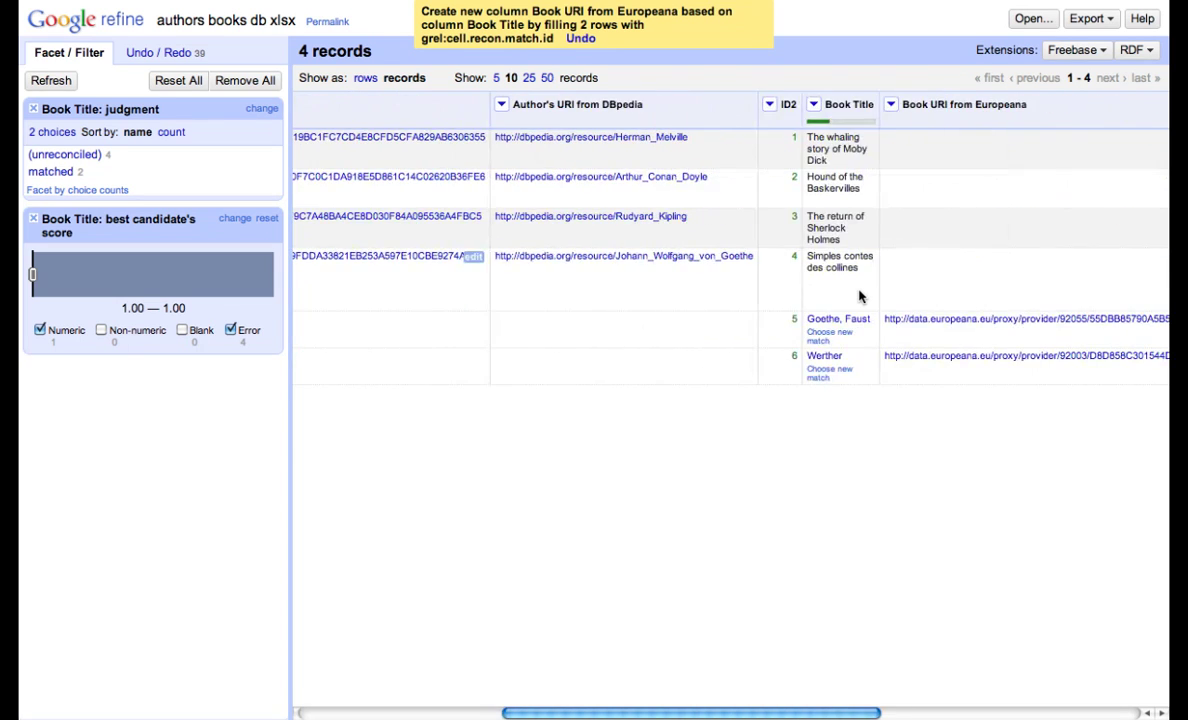
scroll(859, 296, "right", 3)
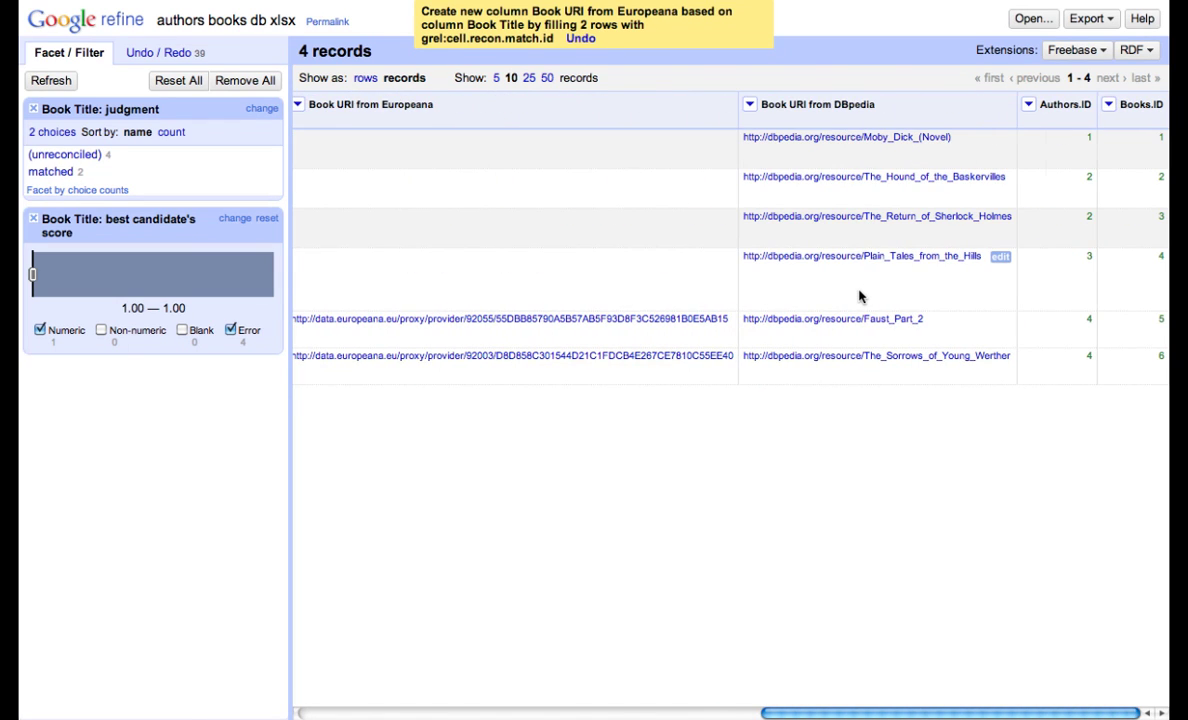
scroll(859, 296, "left", 12)
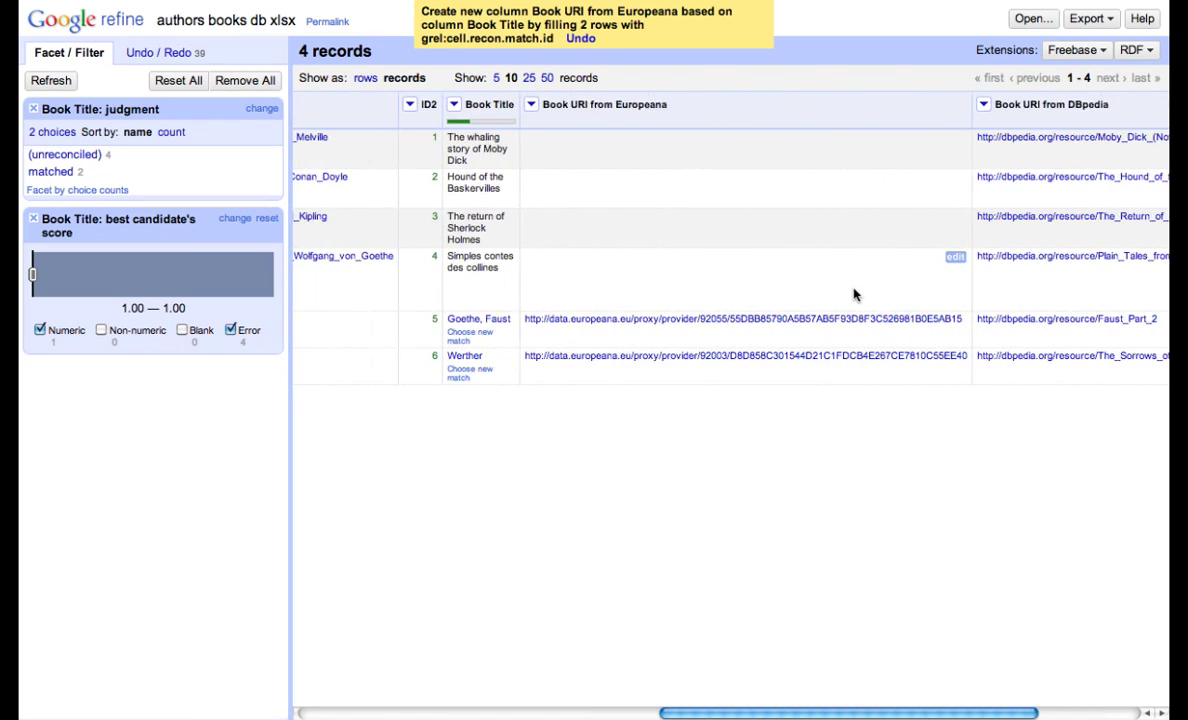
Open the RDF skeleton editor and set the root node to a URI from the ID column
left_click(1132, 50)
left_click(948, 74)
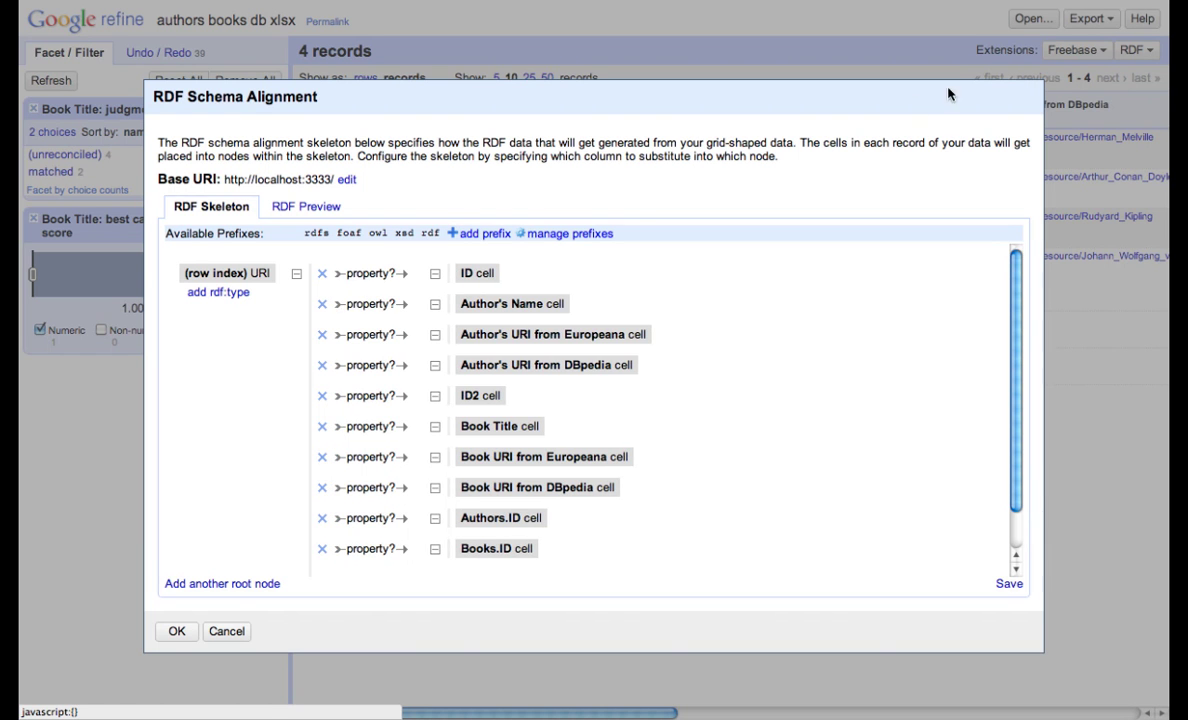
left_click(226, 273)
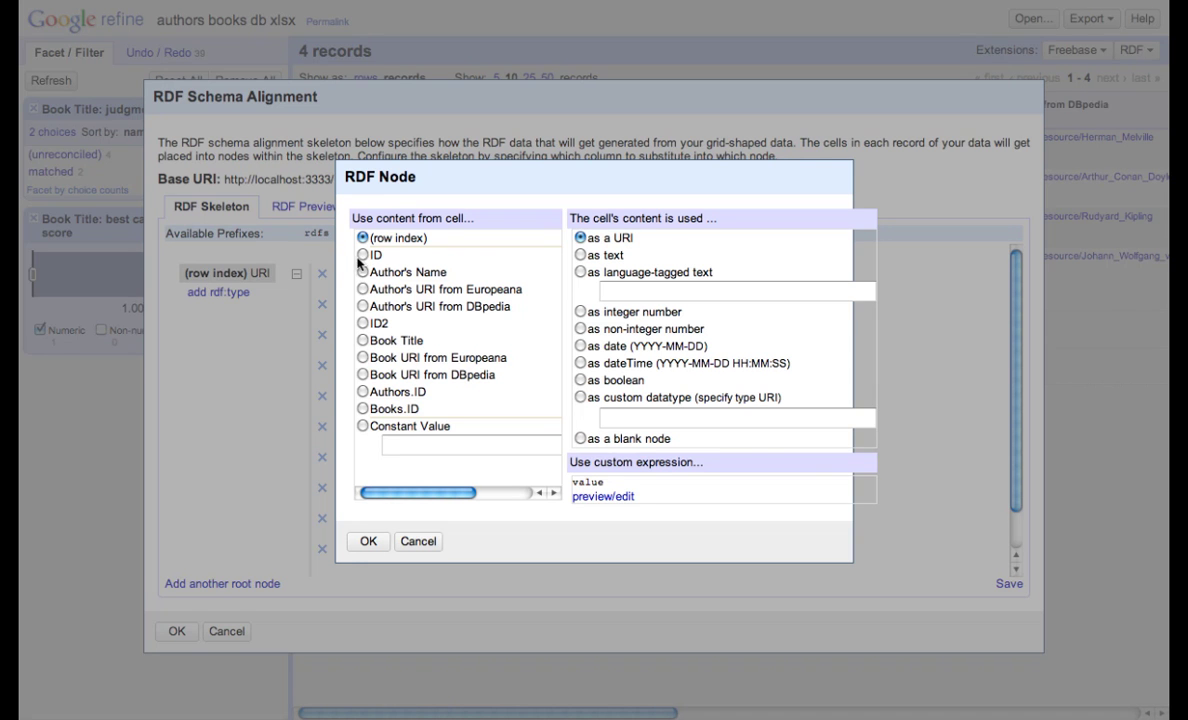
left_click(363, 256)
left_click(368, 541)
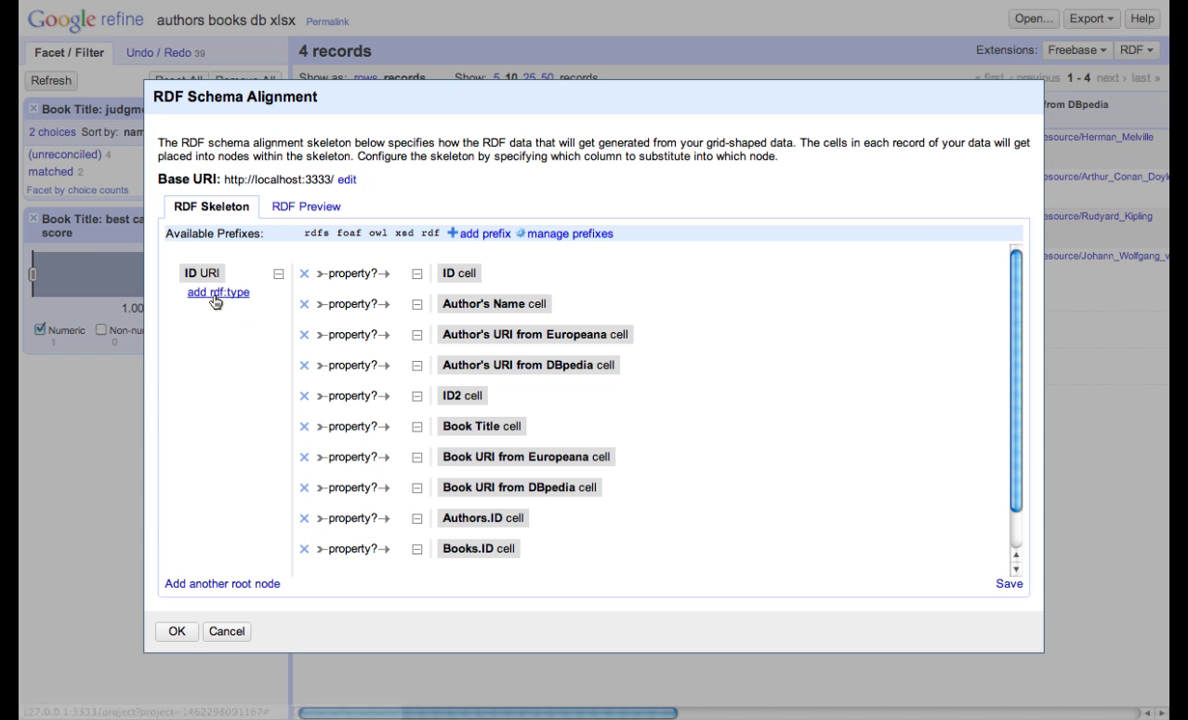
Give the root node the rdf:type foaf:Person
left_click(214, 293)
type("foaf")
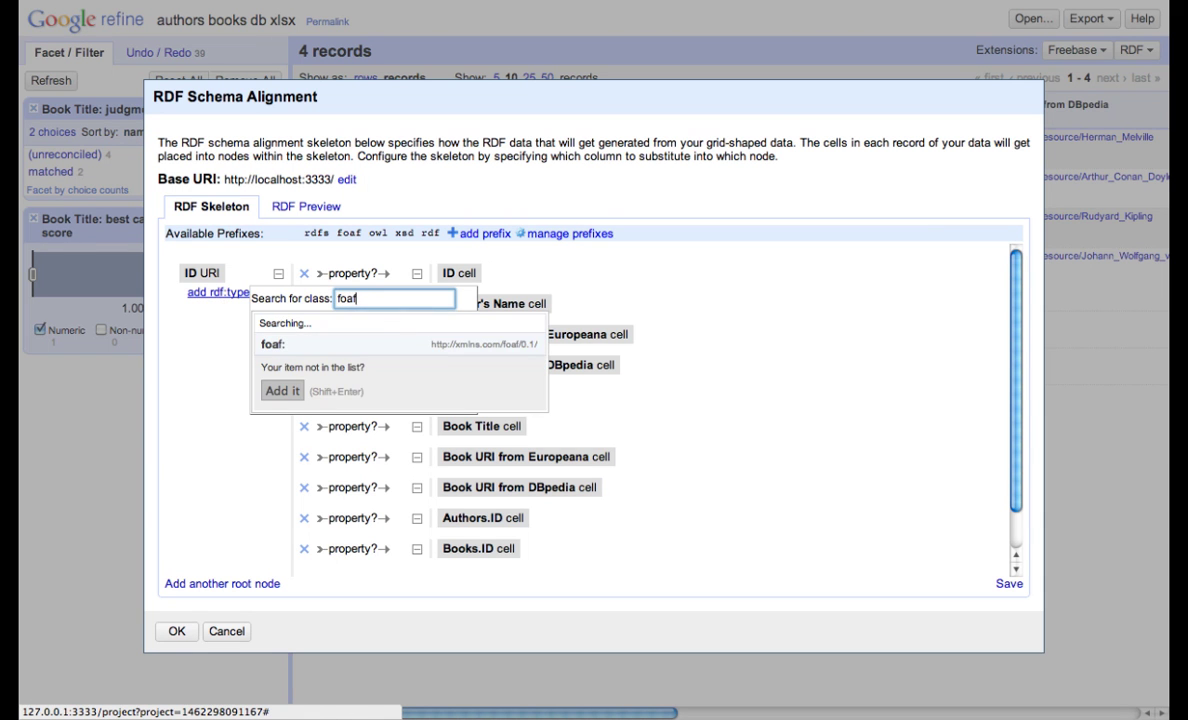
type(":Person")
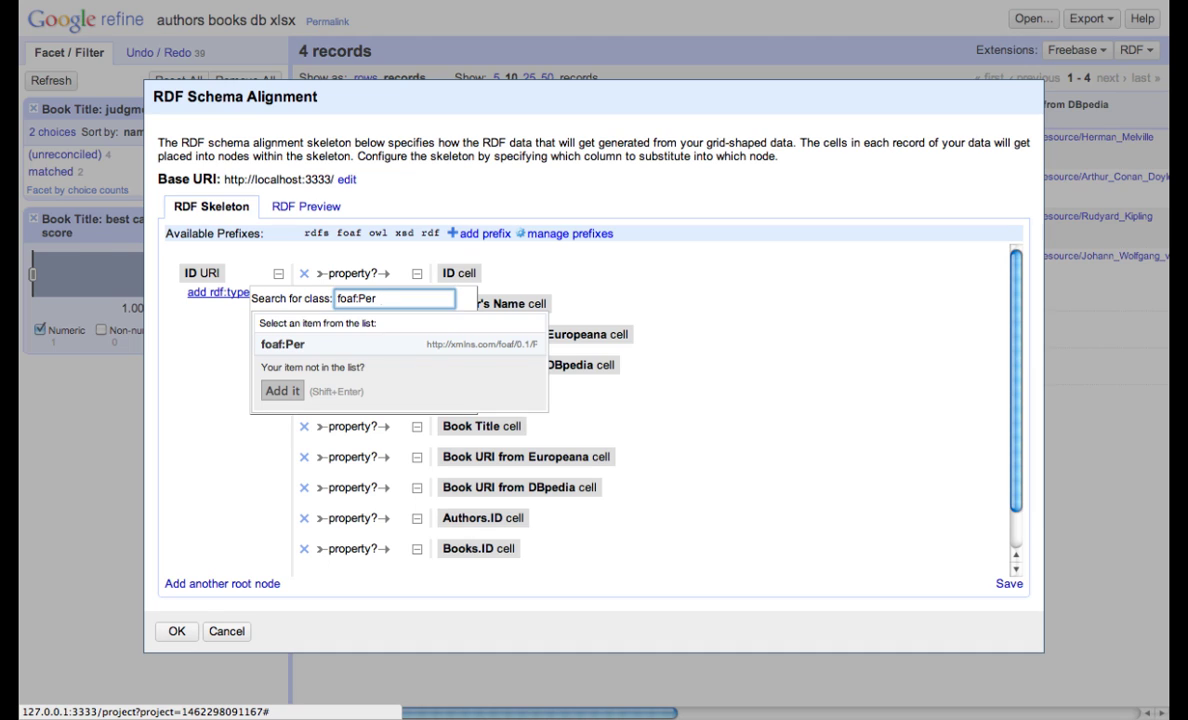
left_click(294, 345)
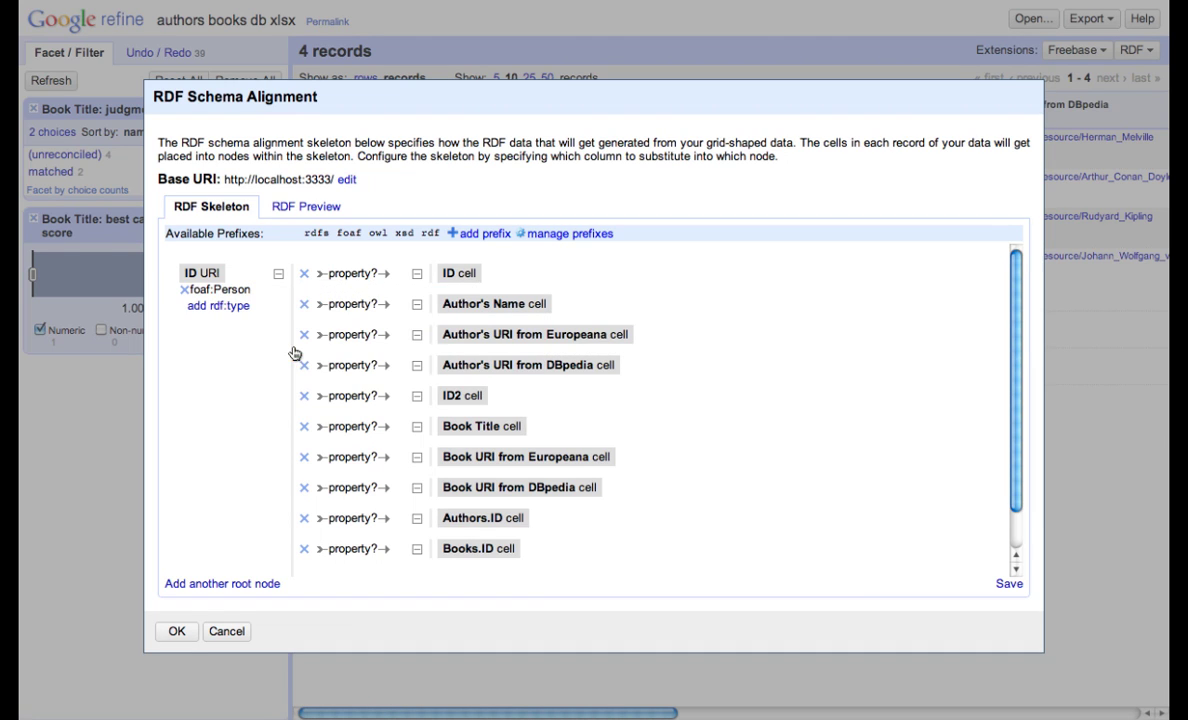
Drop the ID property and map Author's Name with the foaf:name property
left_click(304, 273)
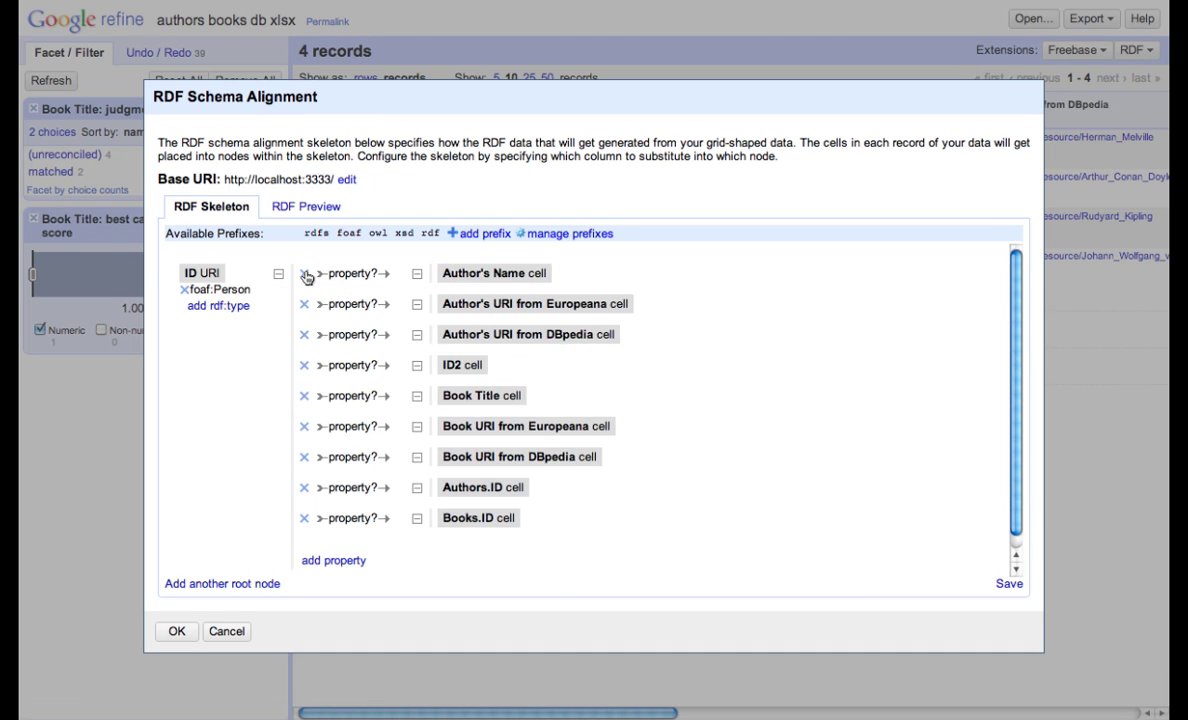
left_click(352, 275)
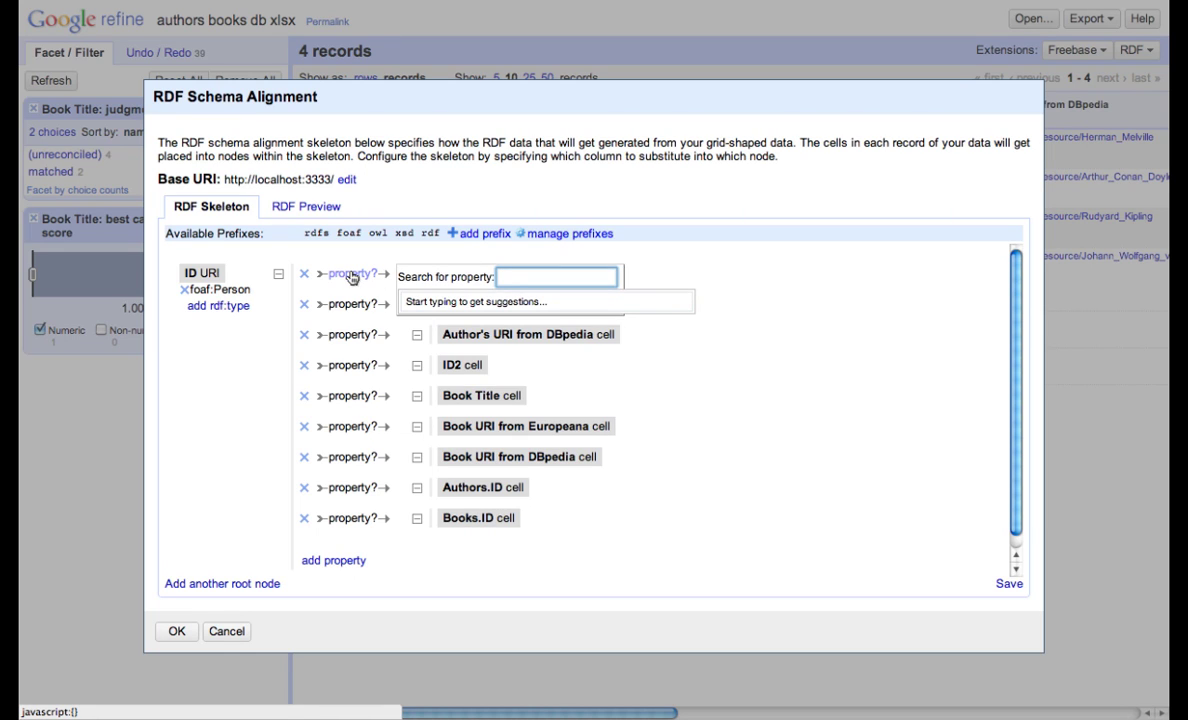
type("foaf:name")
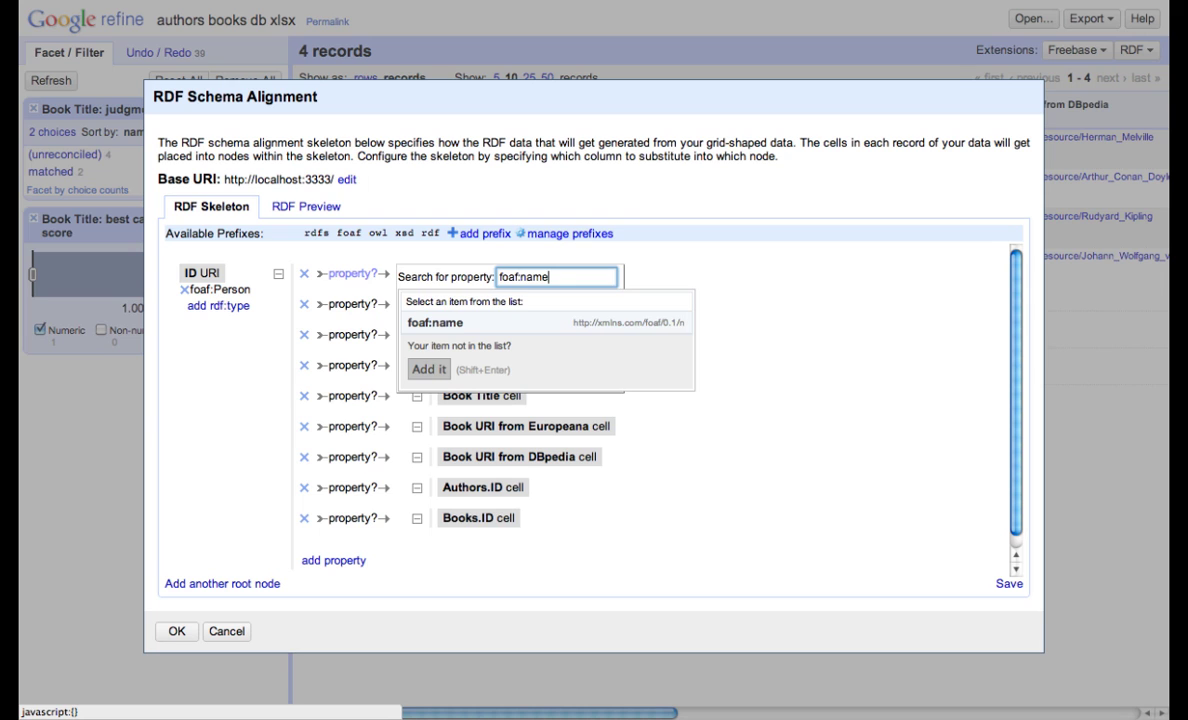
left_click(426, 372)
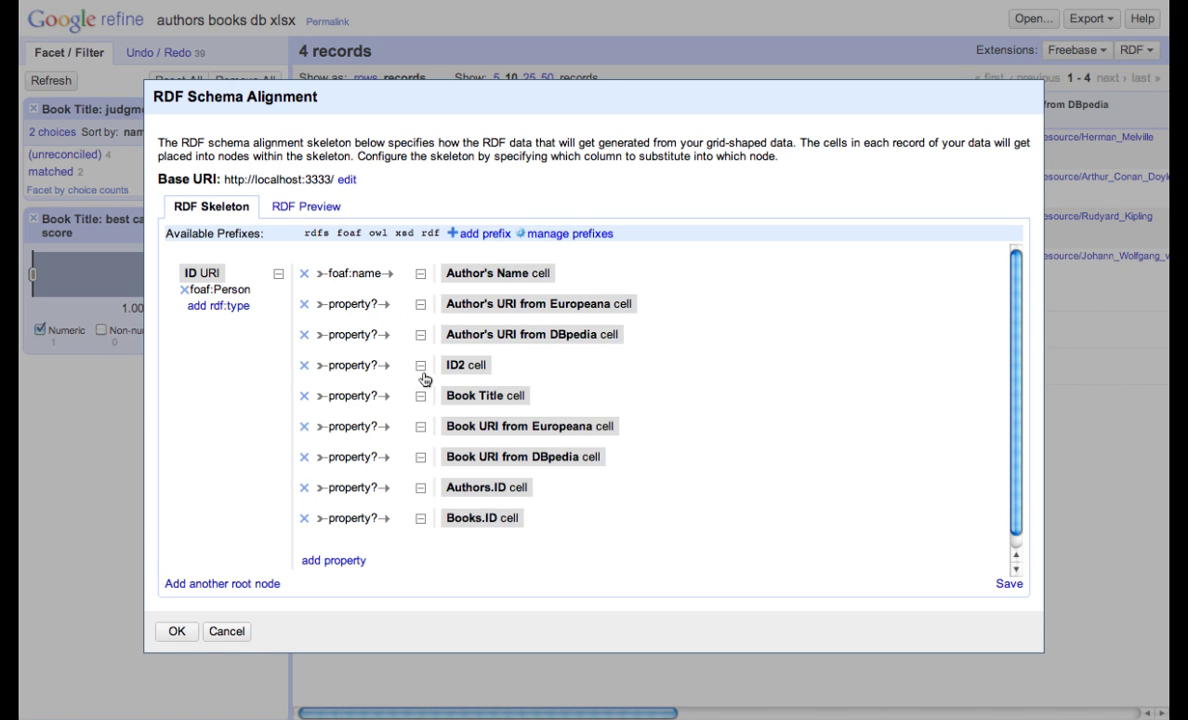
Set the Europeana and DBpedia author value nodes to be URIs
left_click(448, 302)
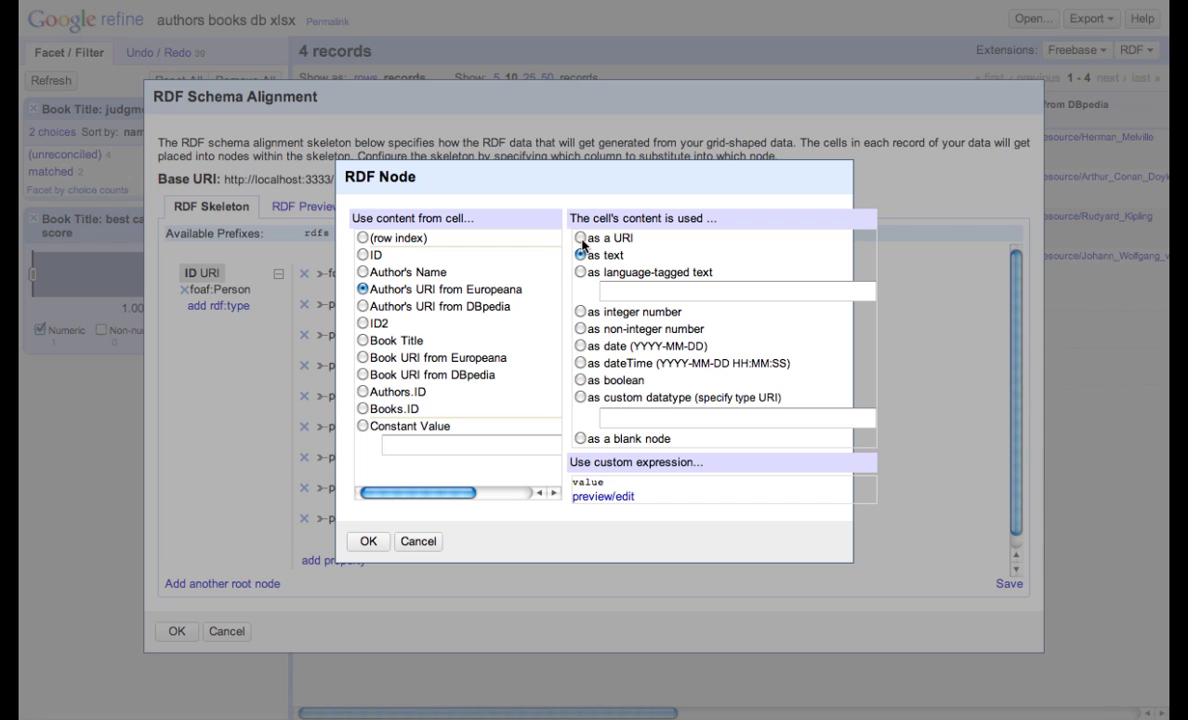
left_click(368, 541)
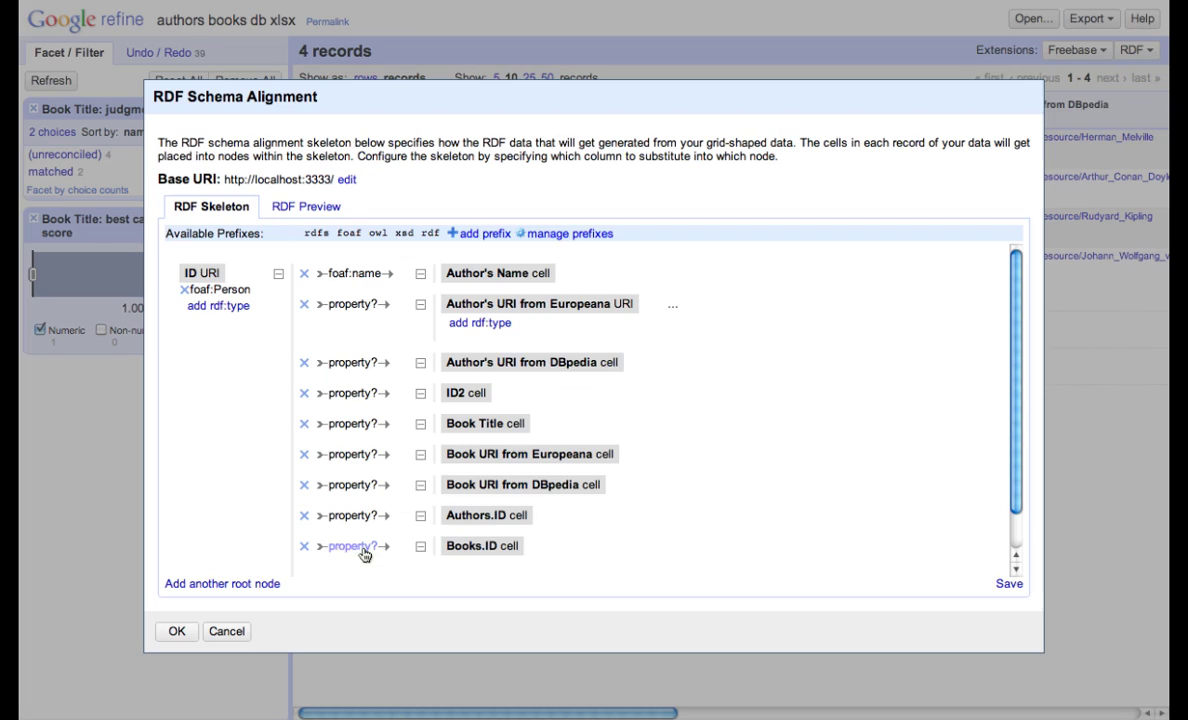
left_click(526, 363)
left_click(545, 232)
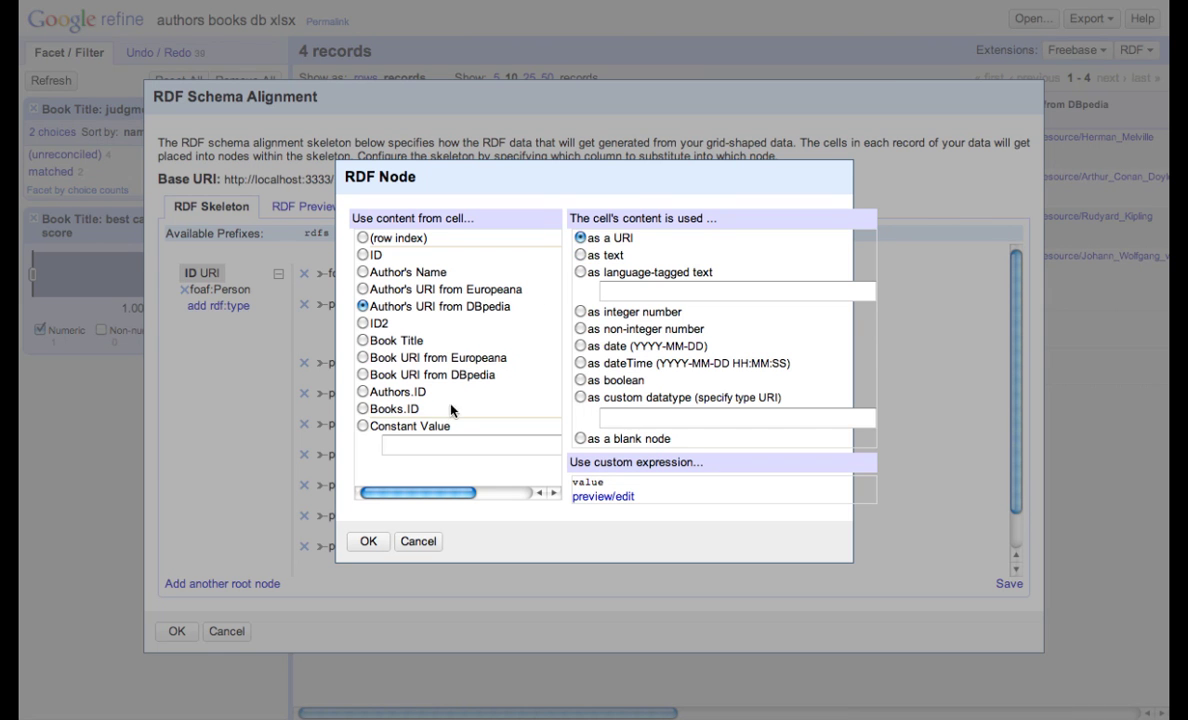
left_click(368, 541)
Link both the Europeana and DBpedia author URIs with owl:sameAs
left_click(340, 303)
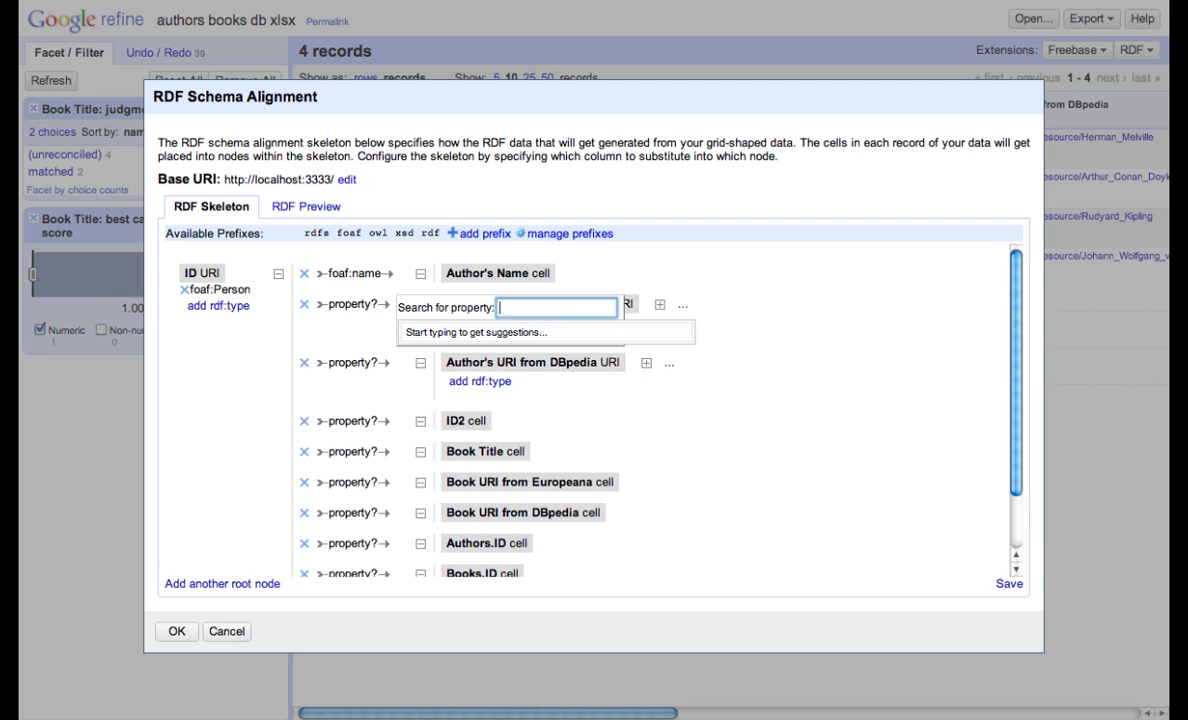
type("owl:sam")
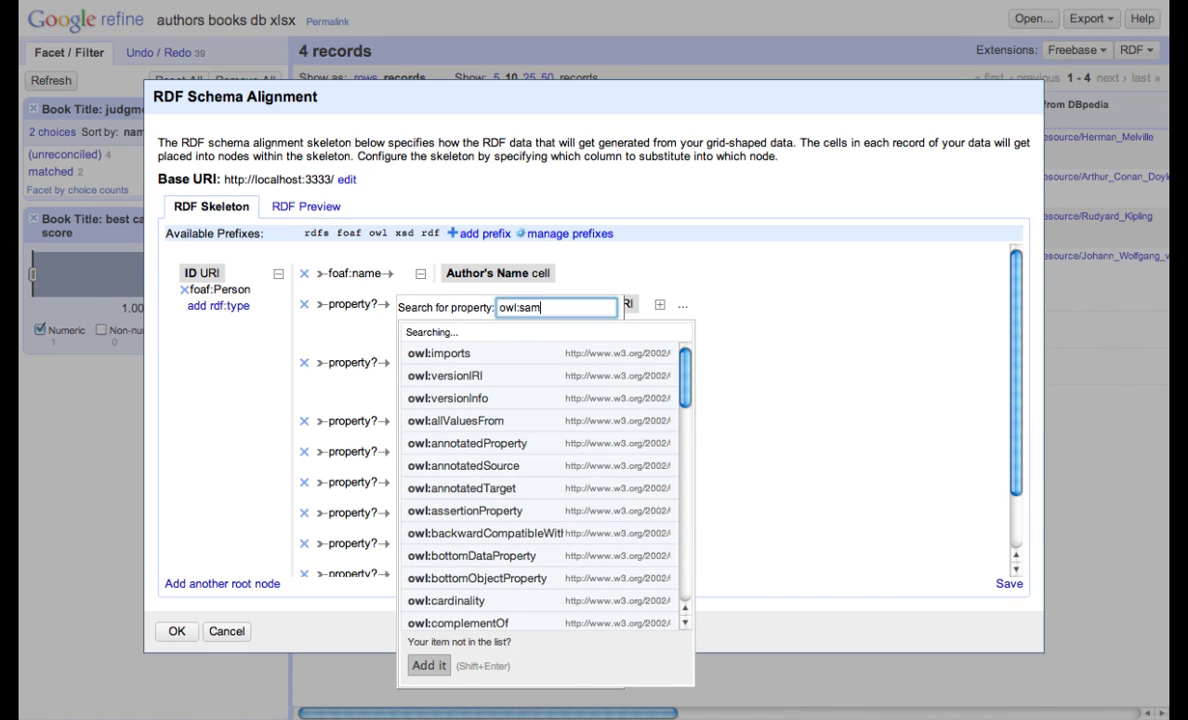
left_click(440, 353)
left_click(350, 363)
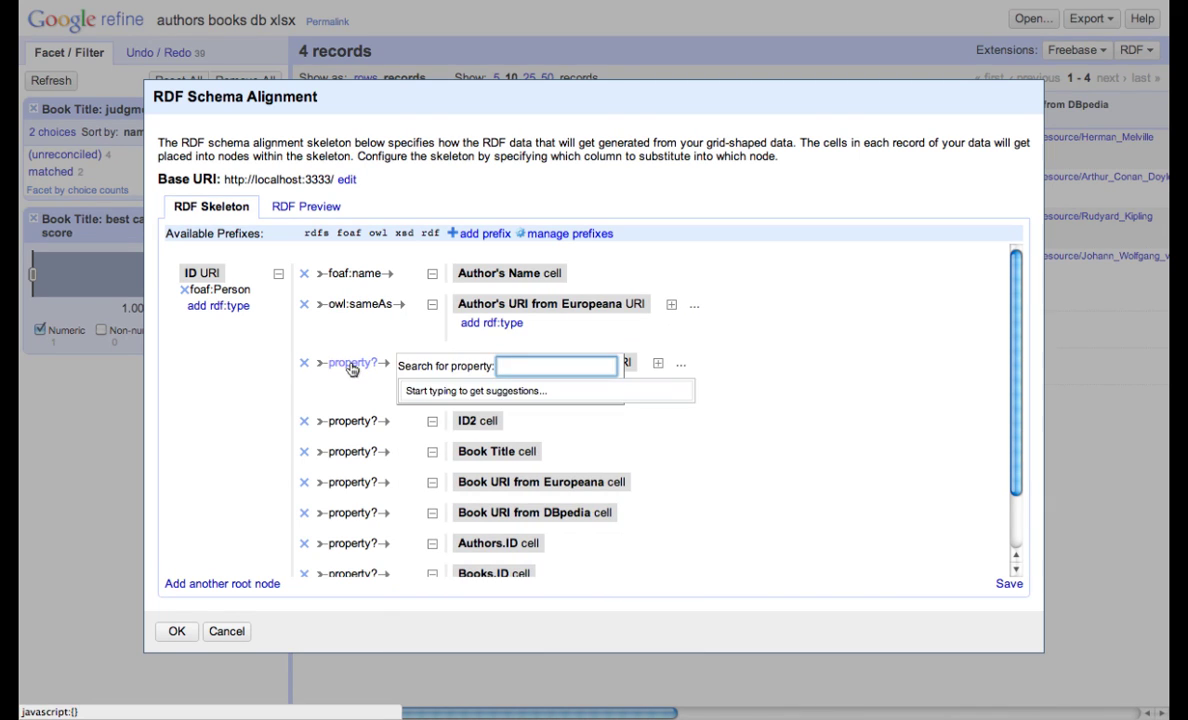
type("same")
left_click(430, 413)
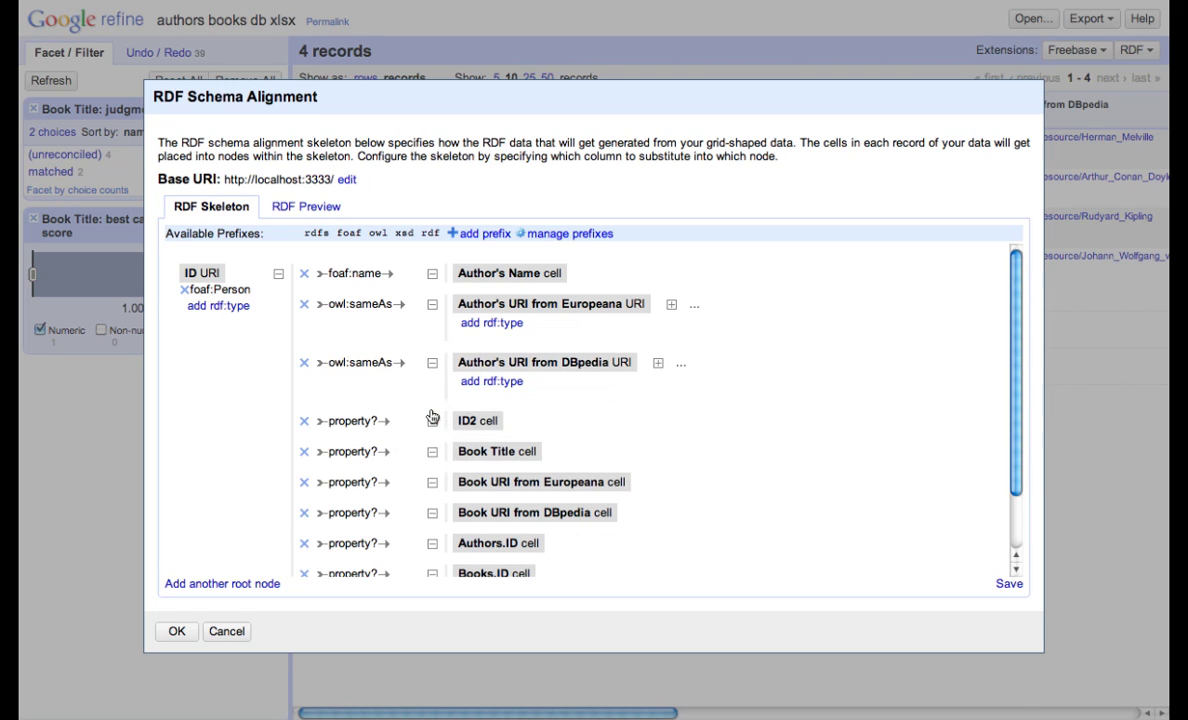
Remove the ID2, Book Title and book URI properties from the author node
left_click(305, 424)
left_click(305, 424)
left_click(305, 424)
left_click(305, 424)
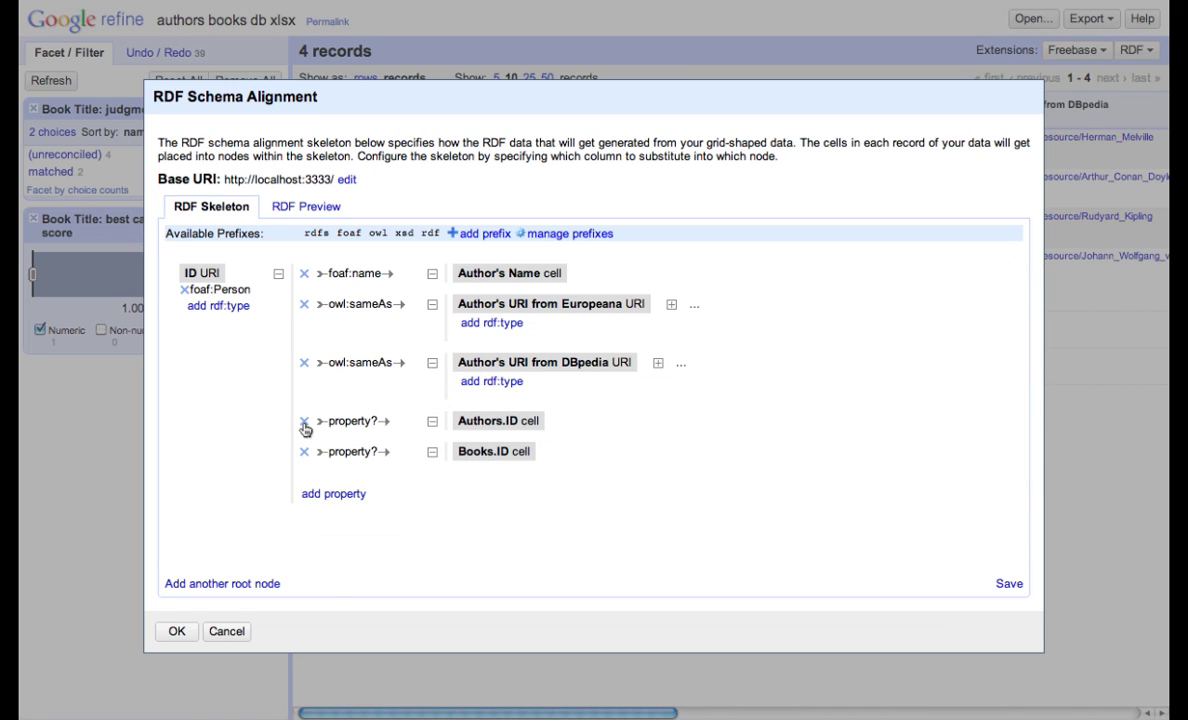
left_click(305, 424)
left_click(305, 424)
Add a second root node built as a URI from the ID2 column
left_click(228, 584)
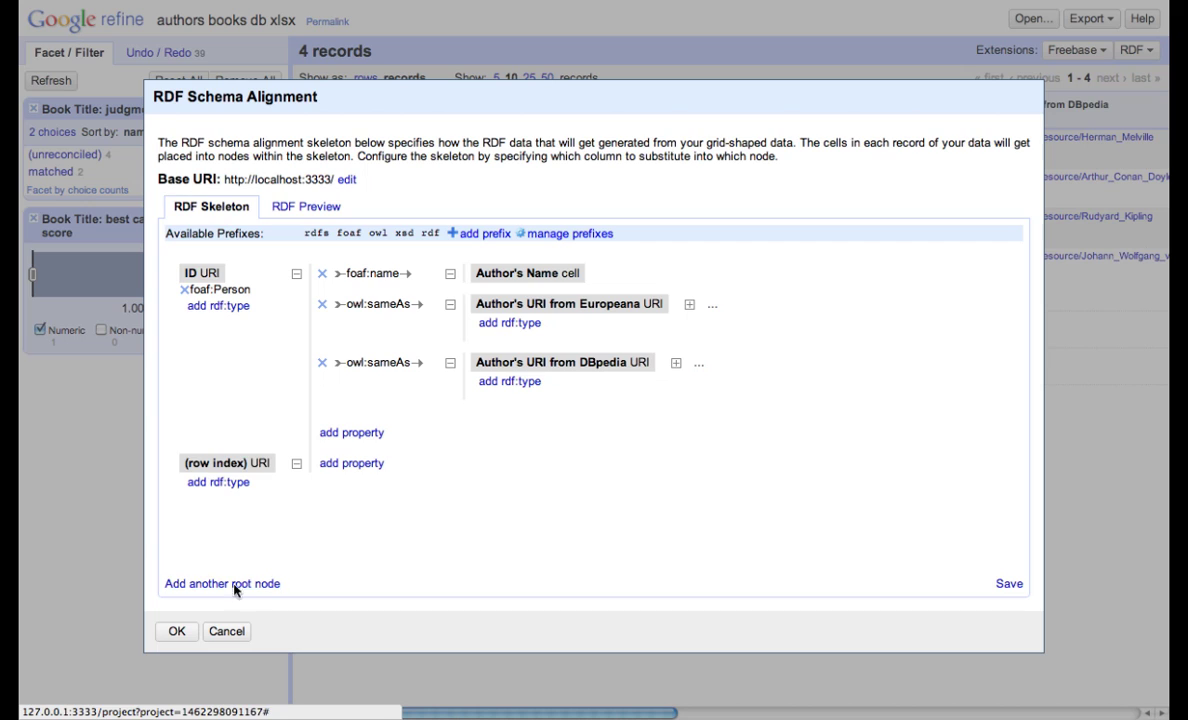
left_click(258, 464)
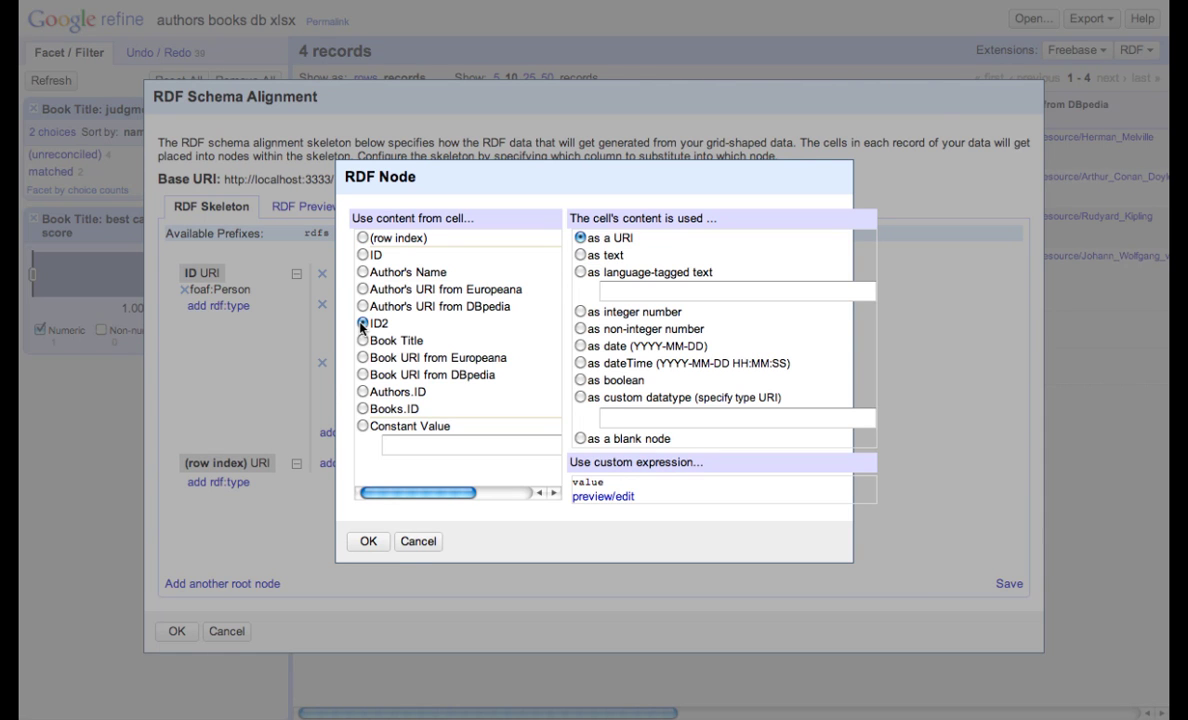
left_click(367, 541)
left_click(333, 465)
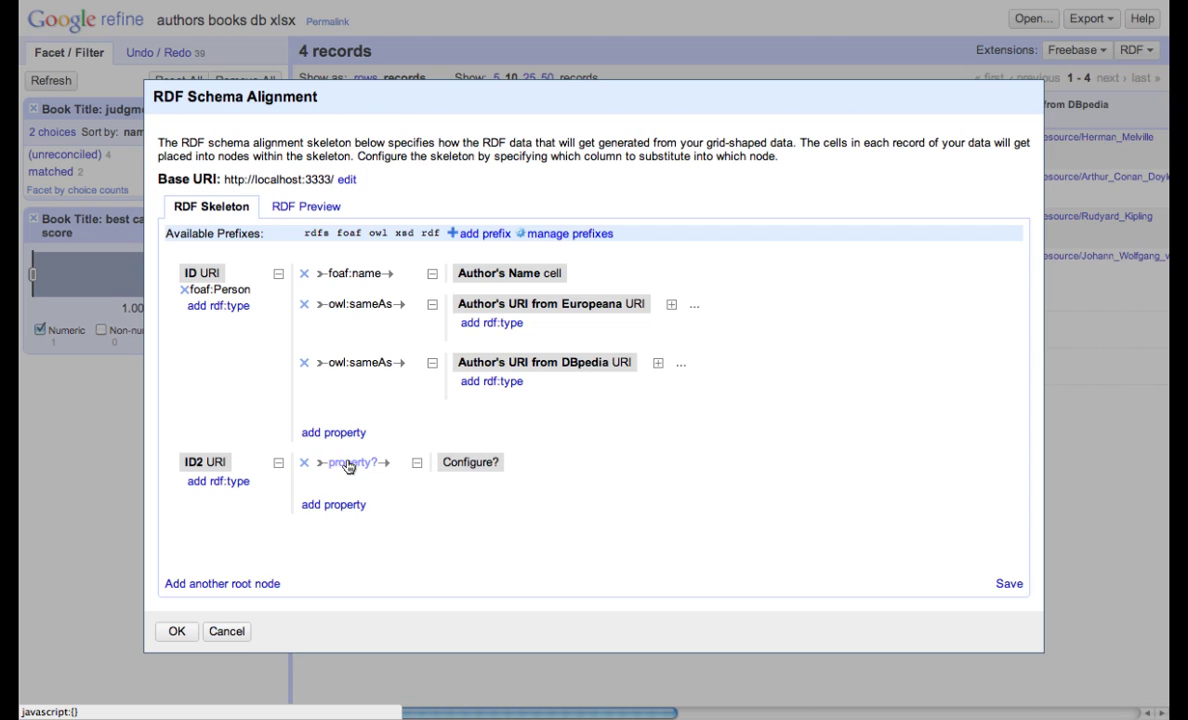
left_click(348, 464)
type("dc:title")
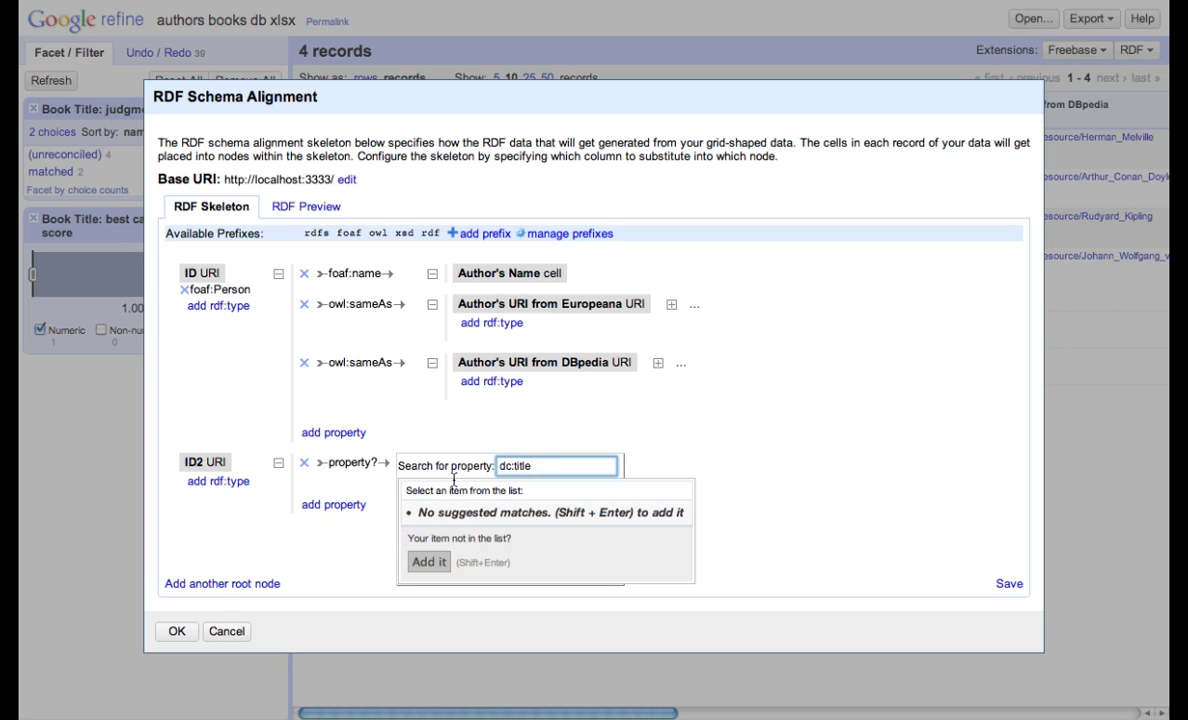
left_click(730, 453)
left_click(470, 233)
type("dc")
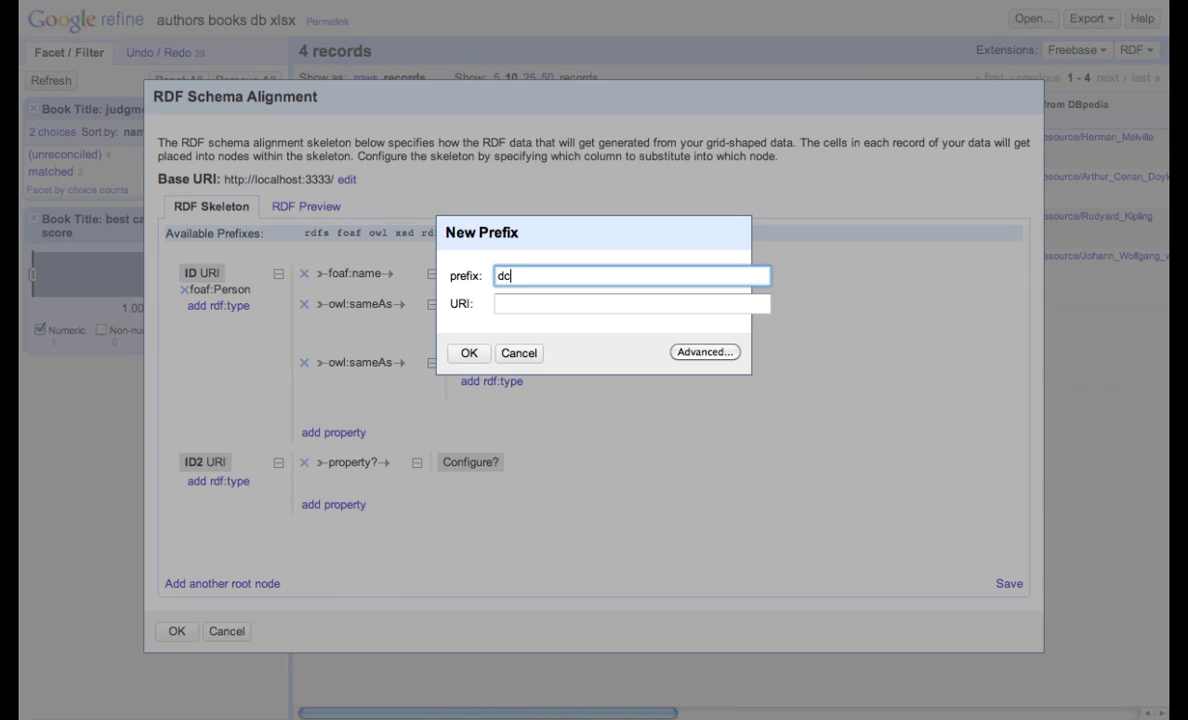
left_click(574, 244)
left_click(468, 367)
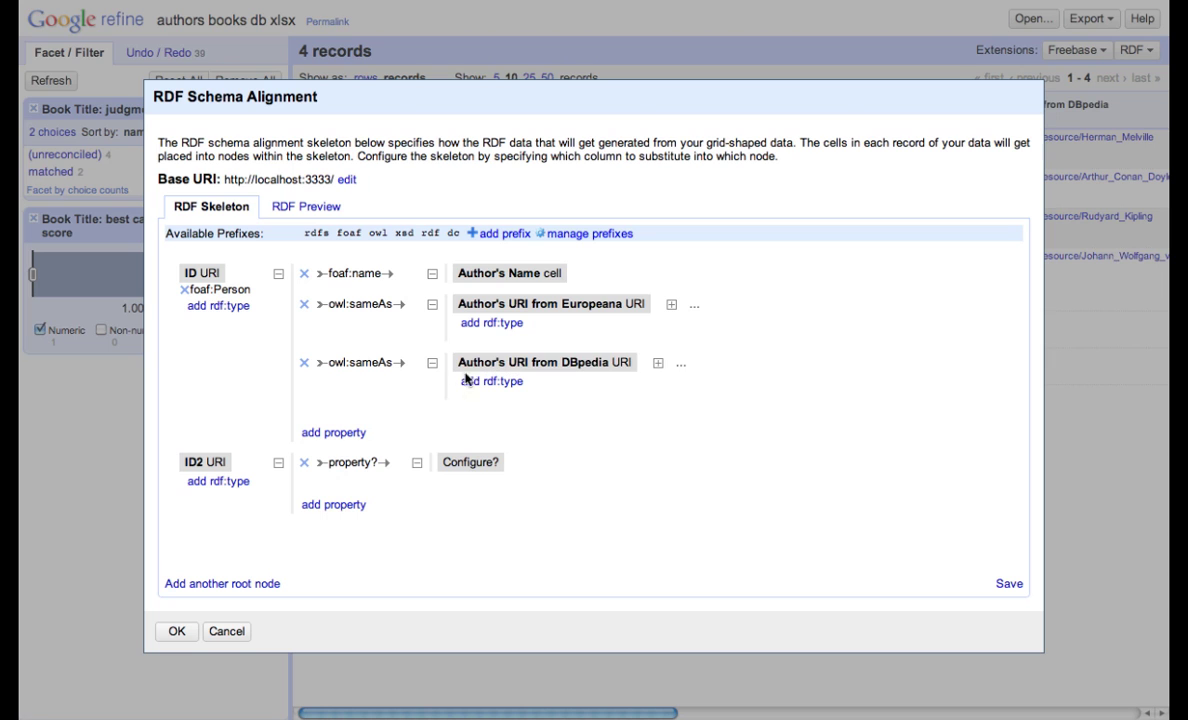
Set the ID2 node's property to dc:title and open its value settings
left_click(345, 466)
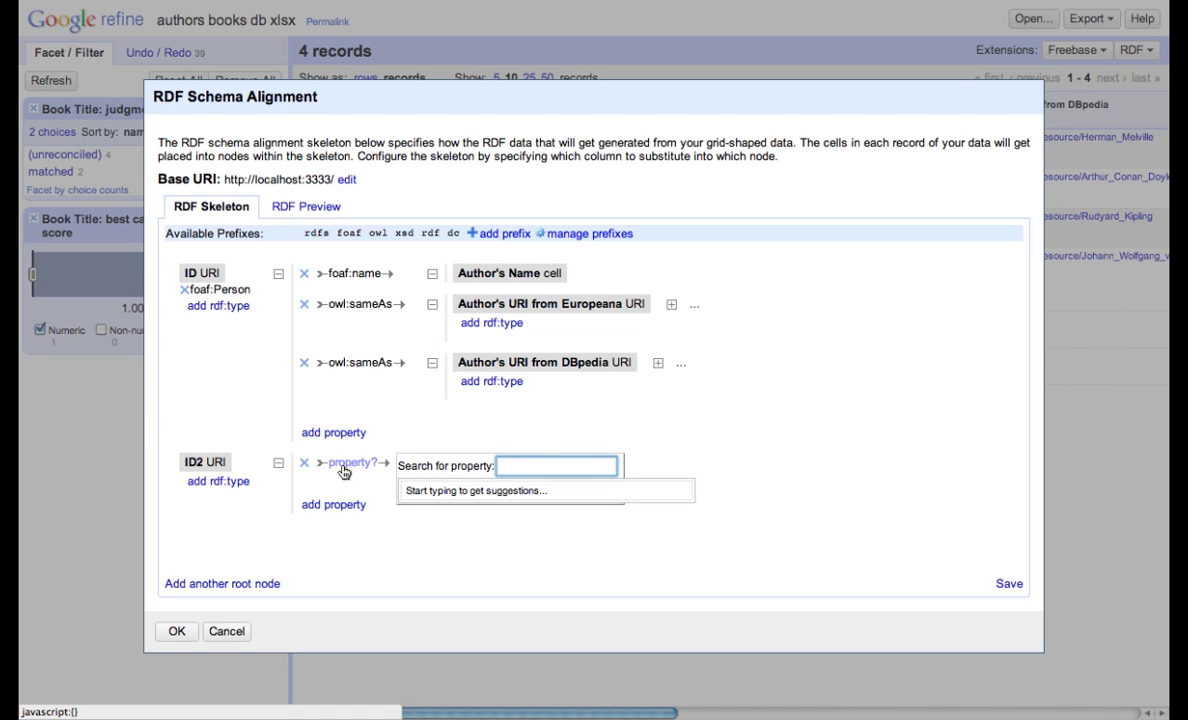
type("titl")
left_click(419, 511)
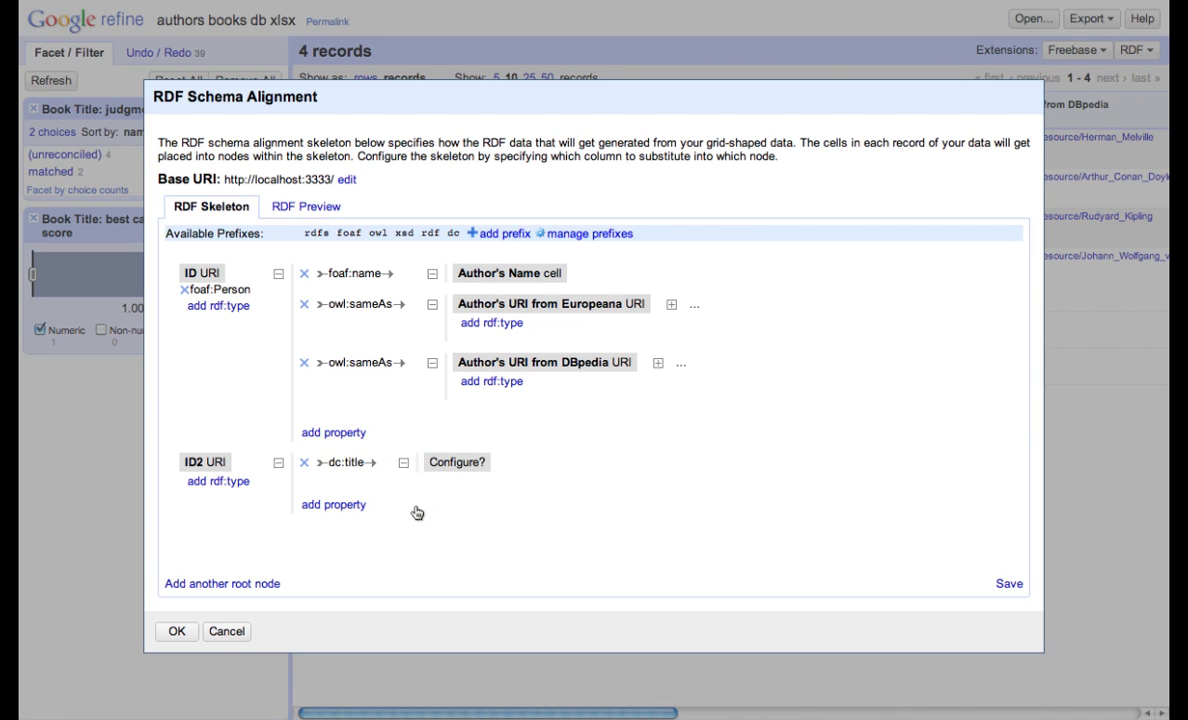
left_click(447, 466)
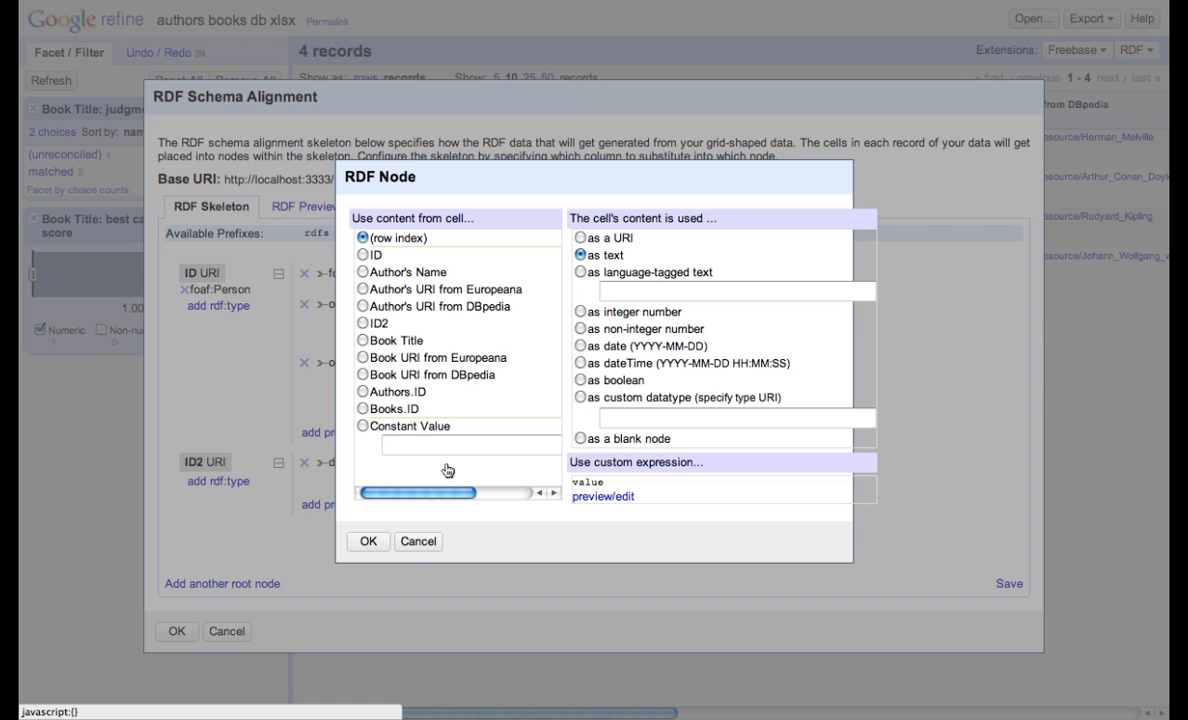
Set dc:title to the Book Title cell and add two owl:sameAs properties to the ID2 node
left_click(367, 541)
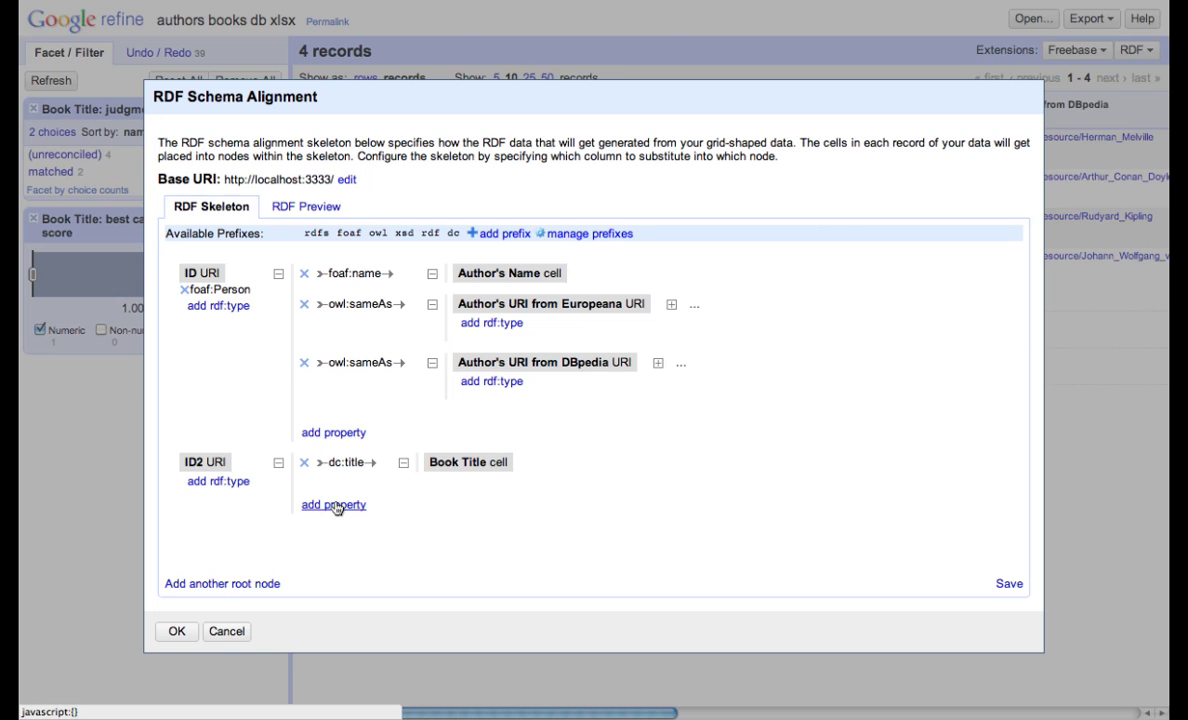
left_click(333, 504)
left_click(347, 493)
type("same")
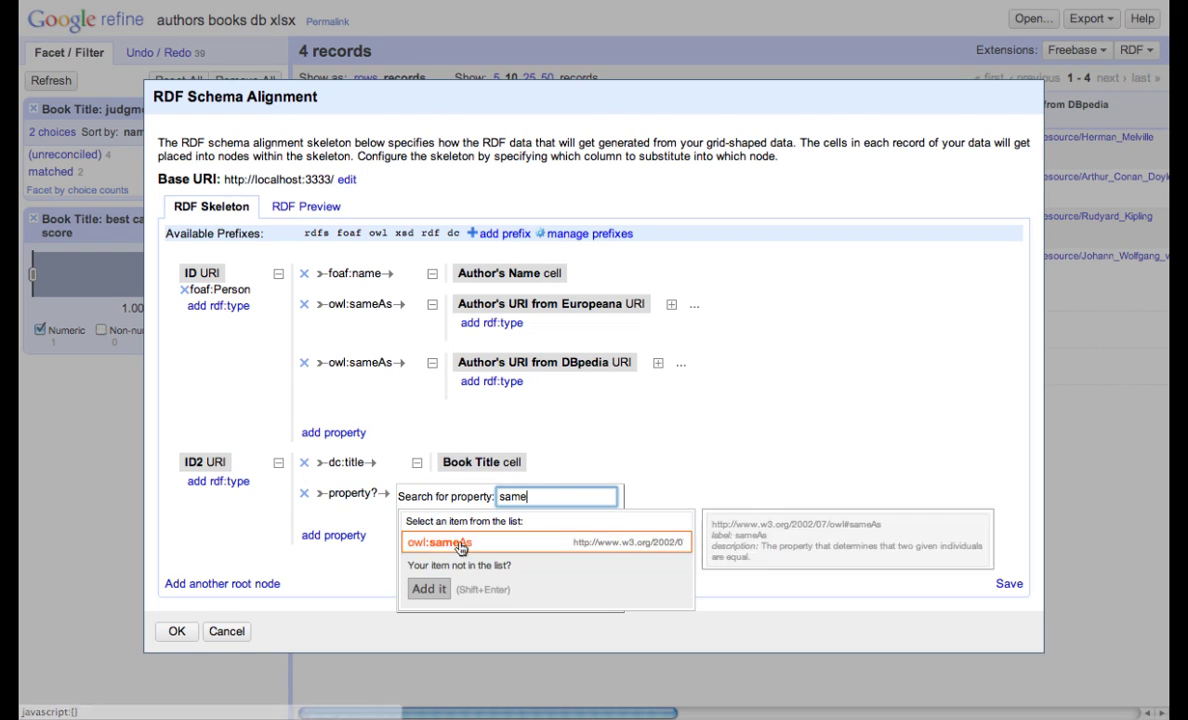
left_click(563, 543)
left_click(335, 537)
left_click(347, 523)
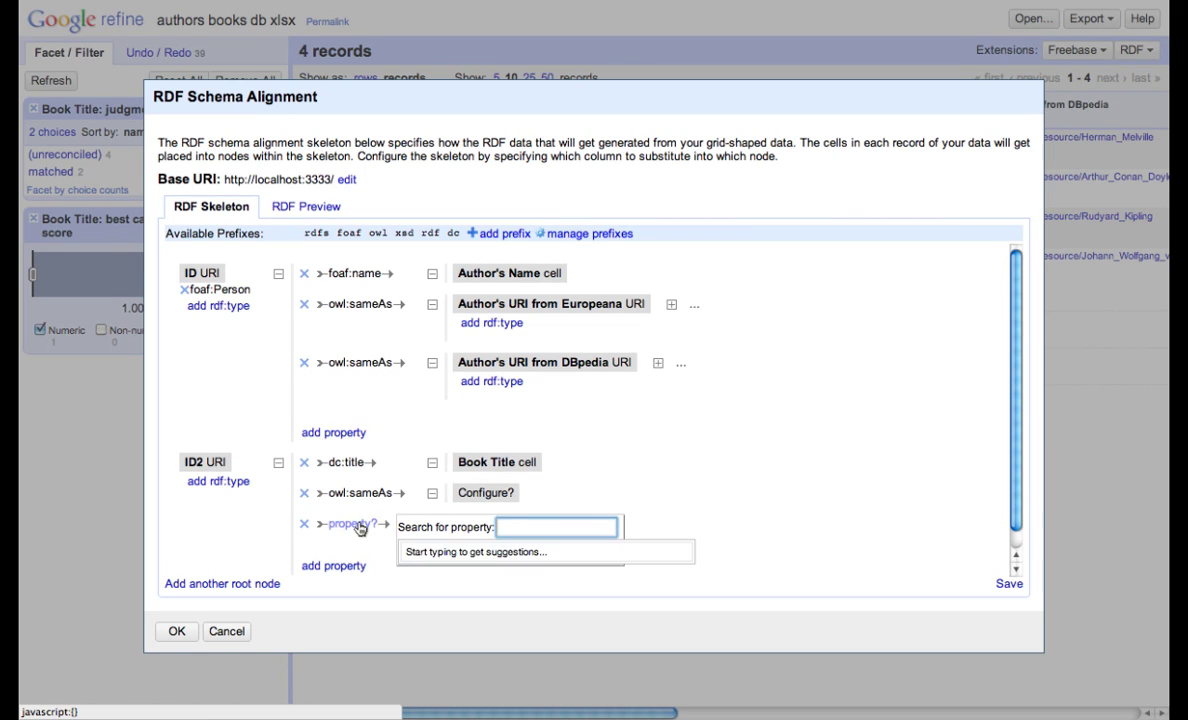
type("owl:sa")
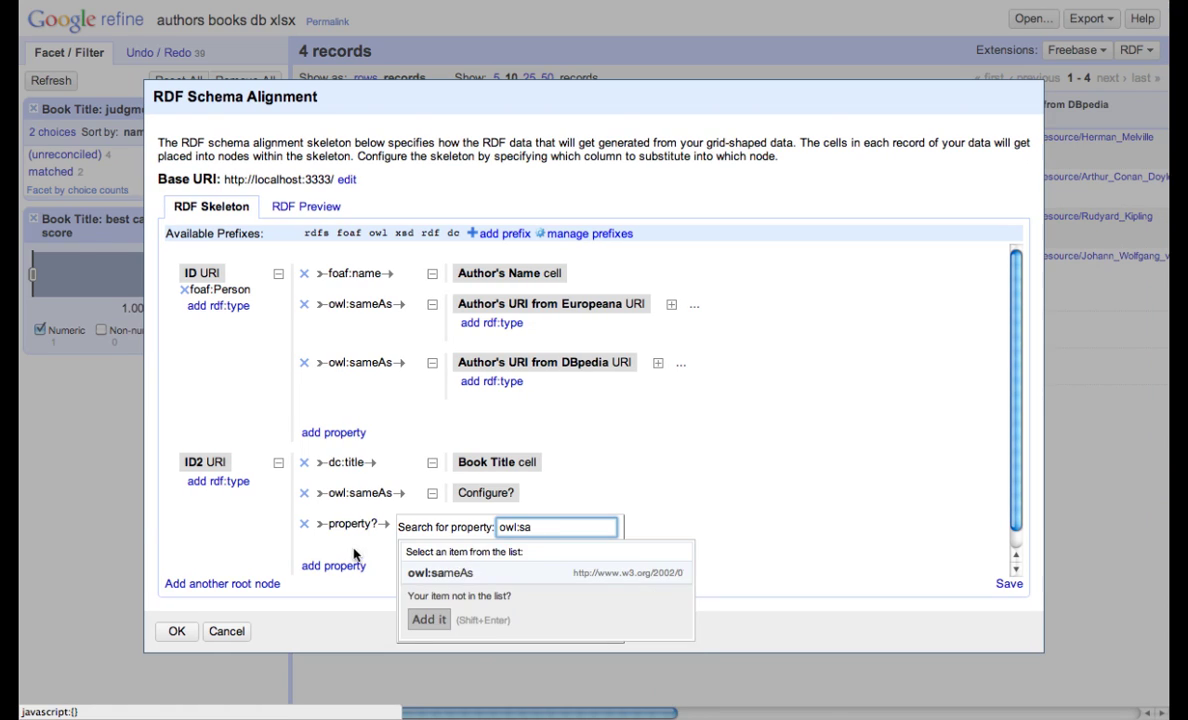
left_click(437, 569)
Point the owl:sameAs links at Book URI from Europeana and Book URI from DBpedia (as URI)
left_click(485, 493)
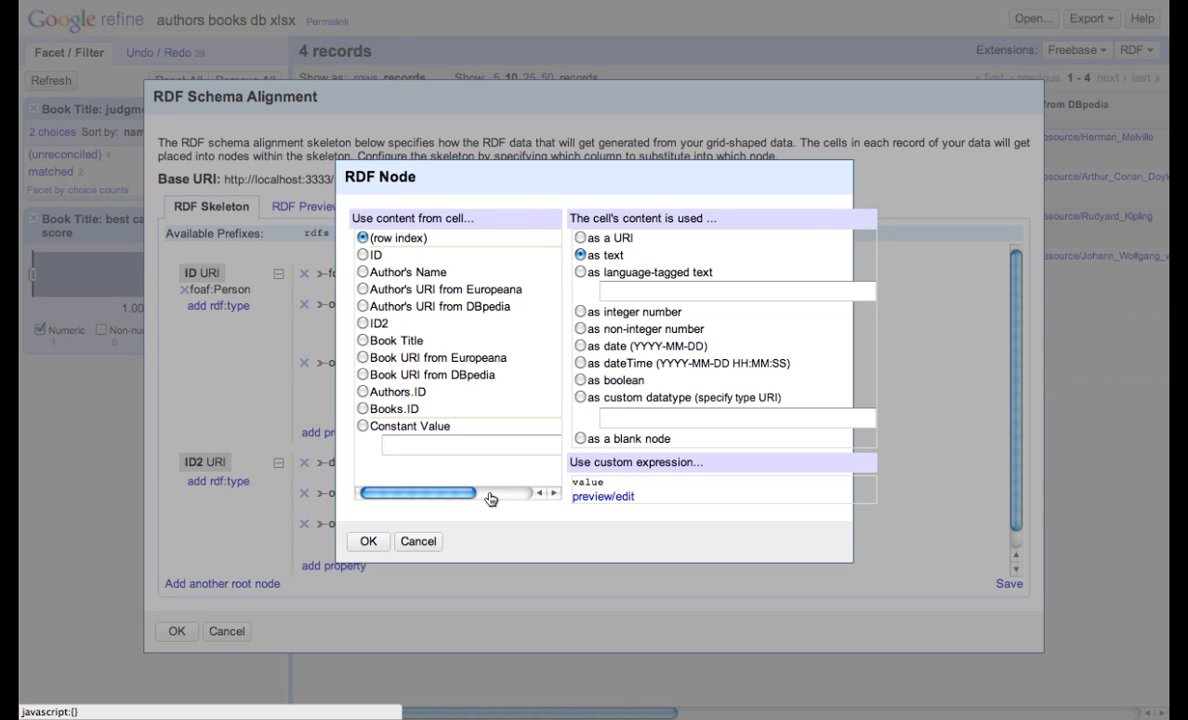
left_click(362, 358)
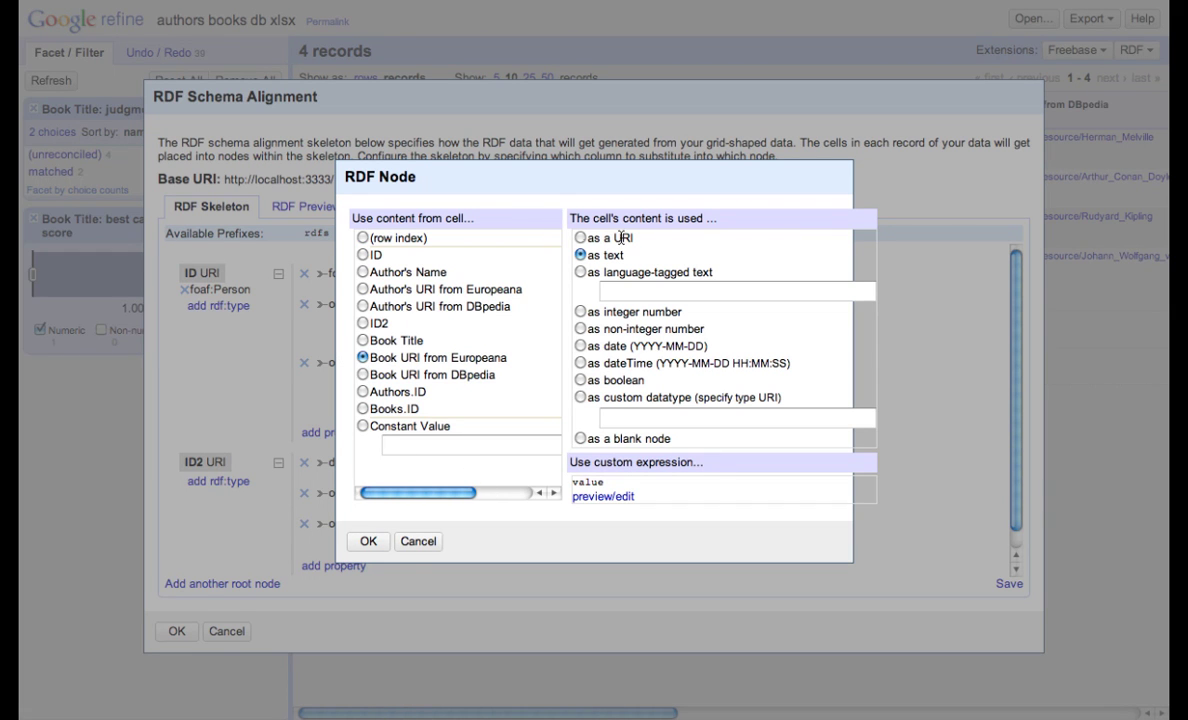
left_click(368, 541)
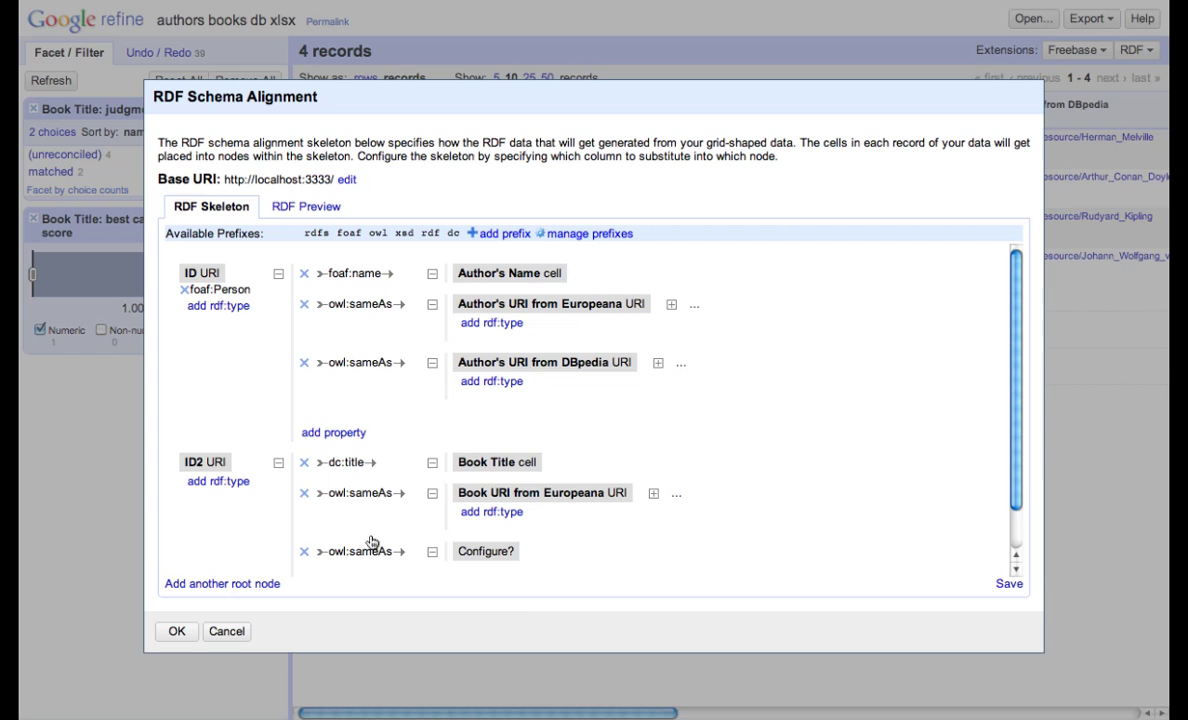
left_click(485, 551)
left_click(363, 375)
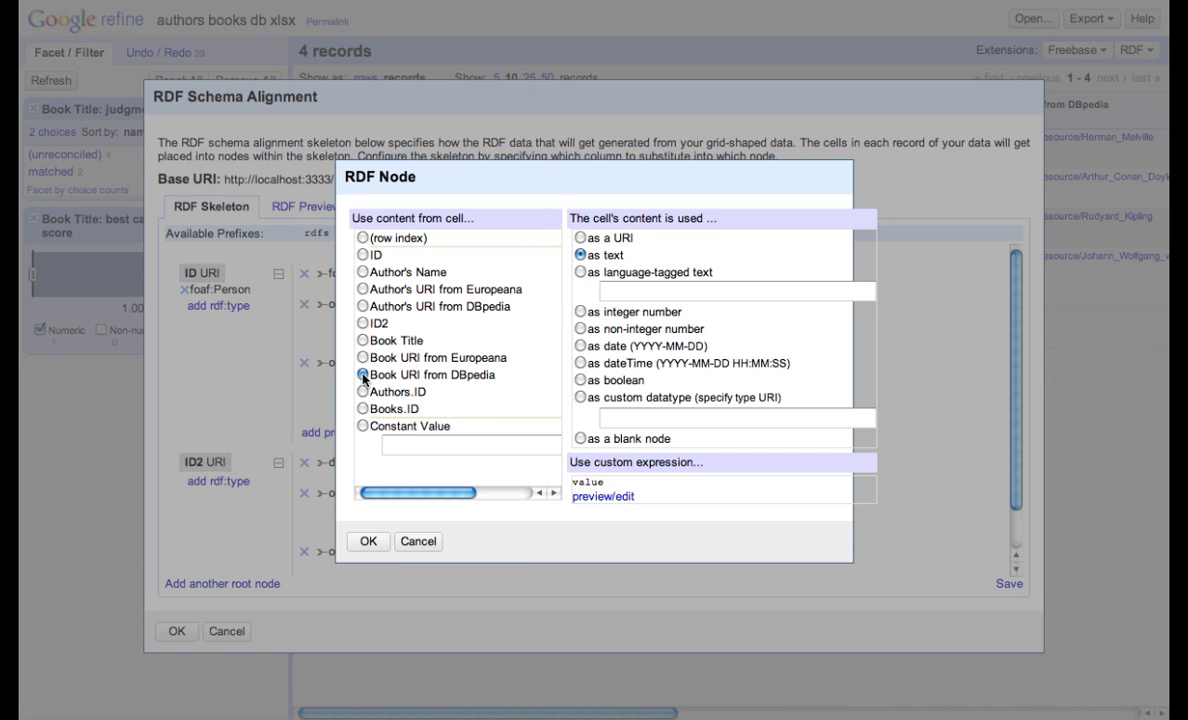
left_click(582, 238)
left_click(368, 541)
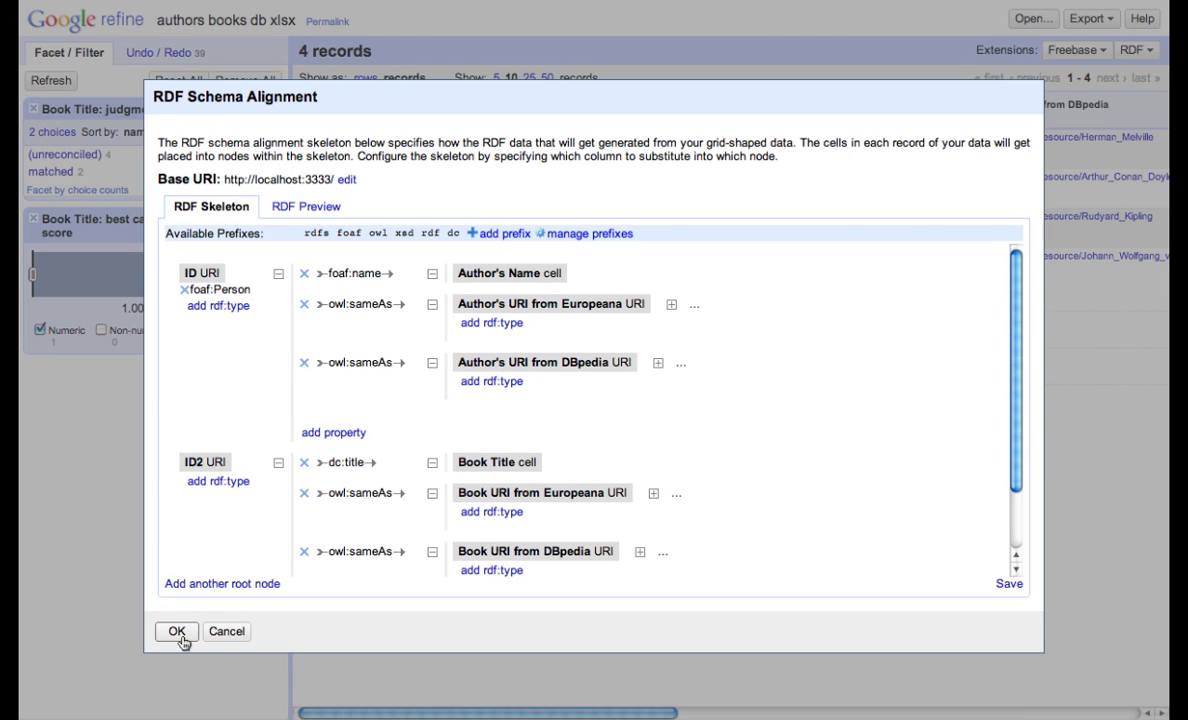
Add a new root node using the Authors.ID column
left_click(220, 585)
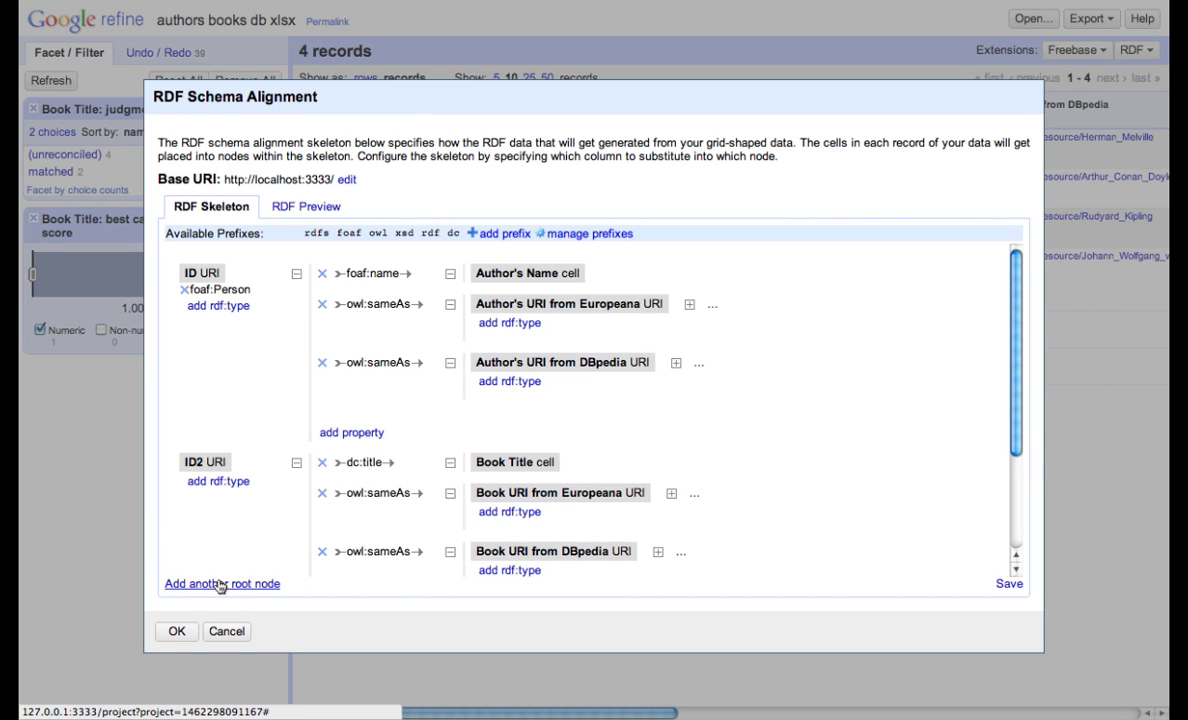
left_click(258, 513)
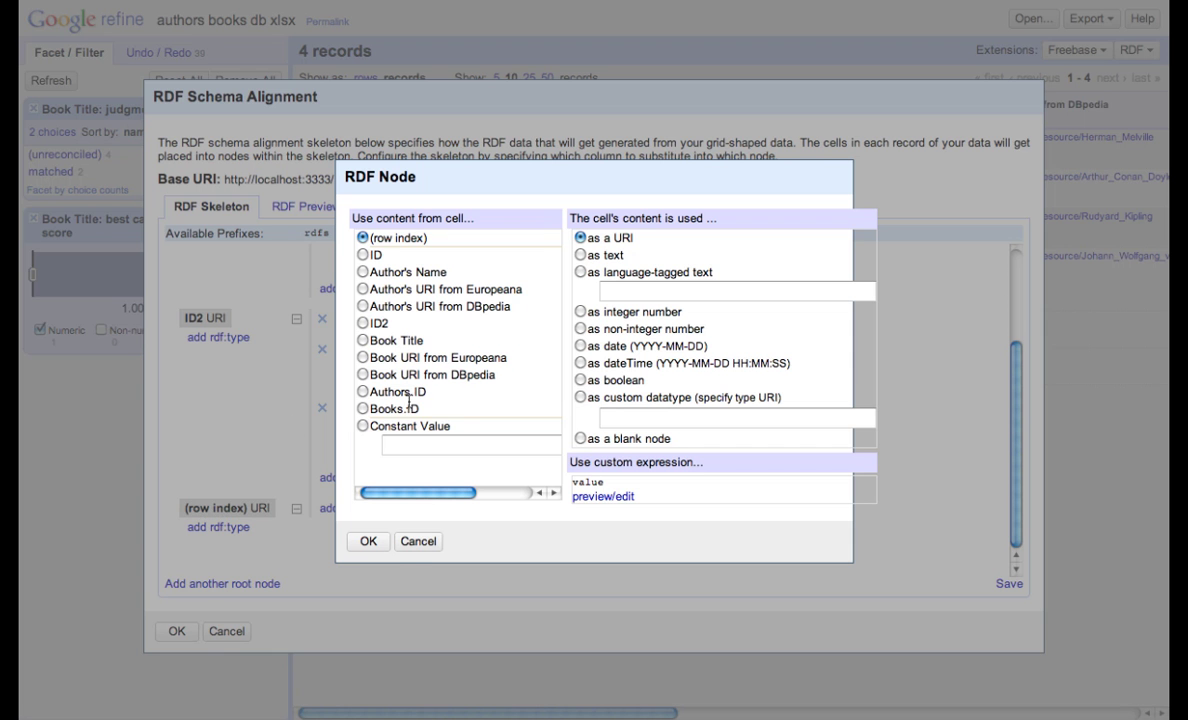
left_click(362, 392)
left_click(366, 541)
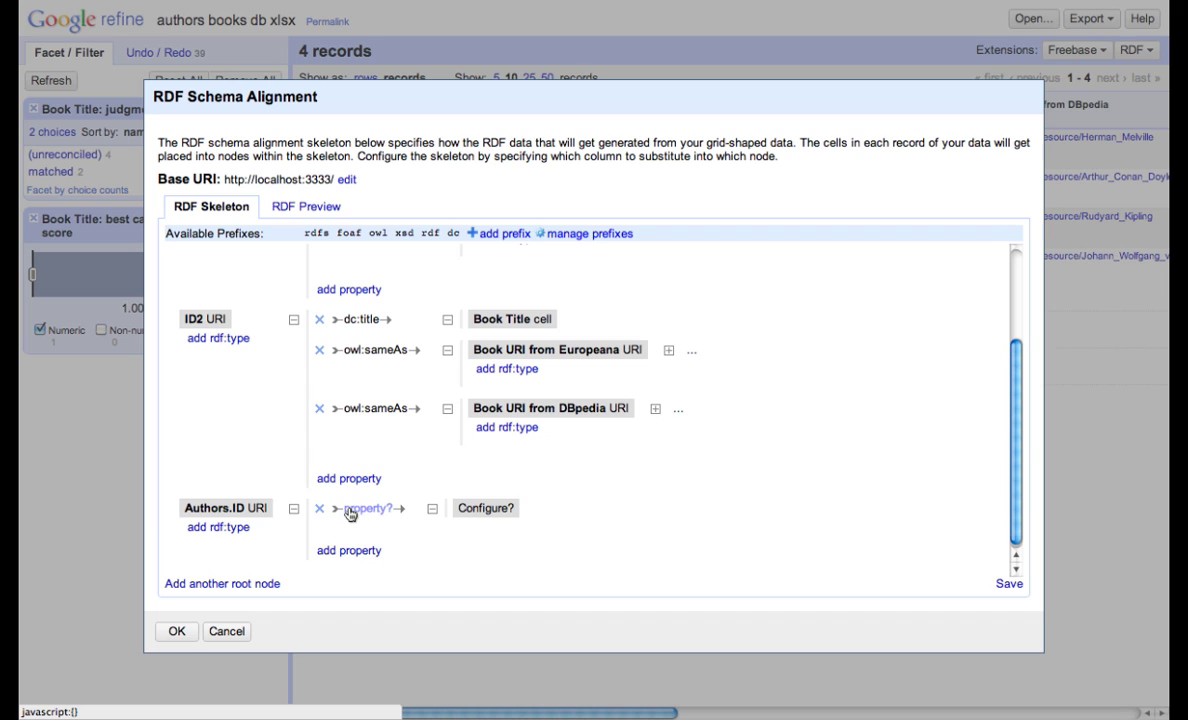
Link the Authors.ID node via dc:creator to the Books.ID cell, then begin editing the base URI
left_click(359, 512)
type("dc:creat")
left_click(464, 563)
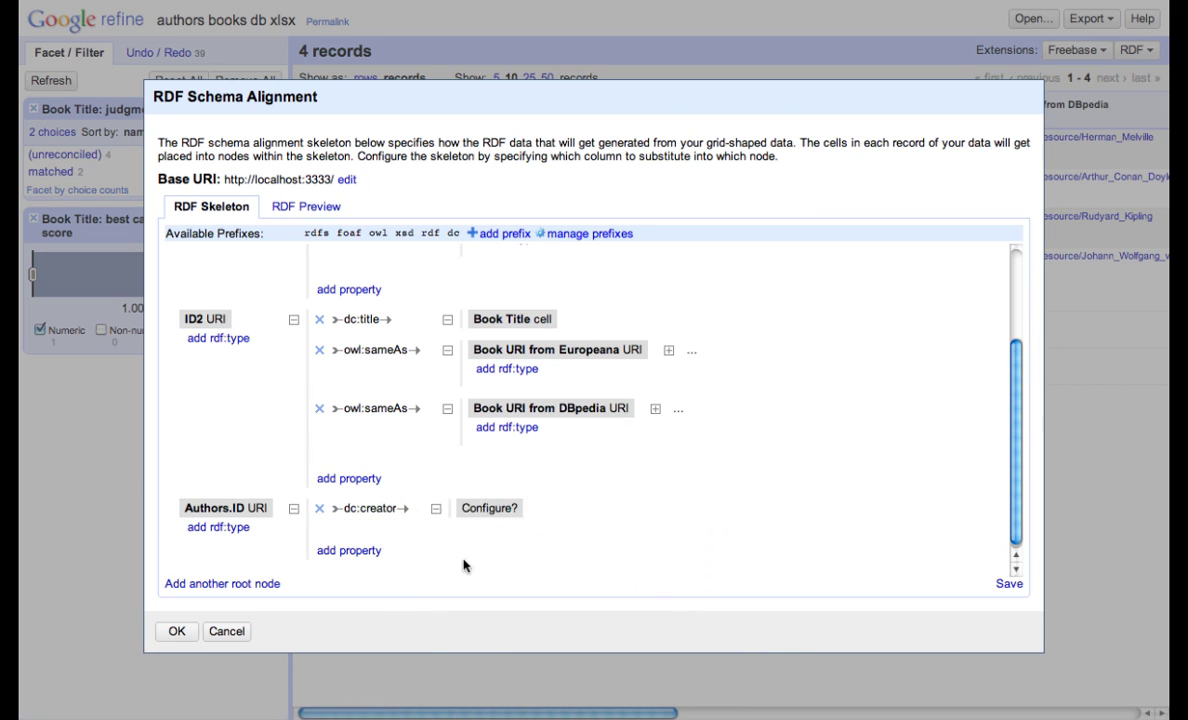
left_click(486, 509)
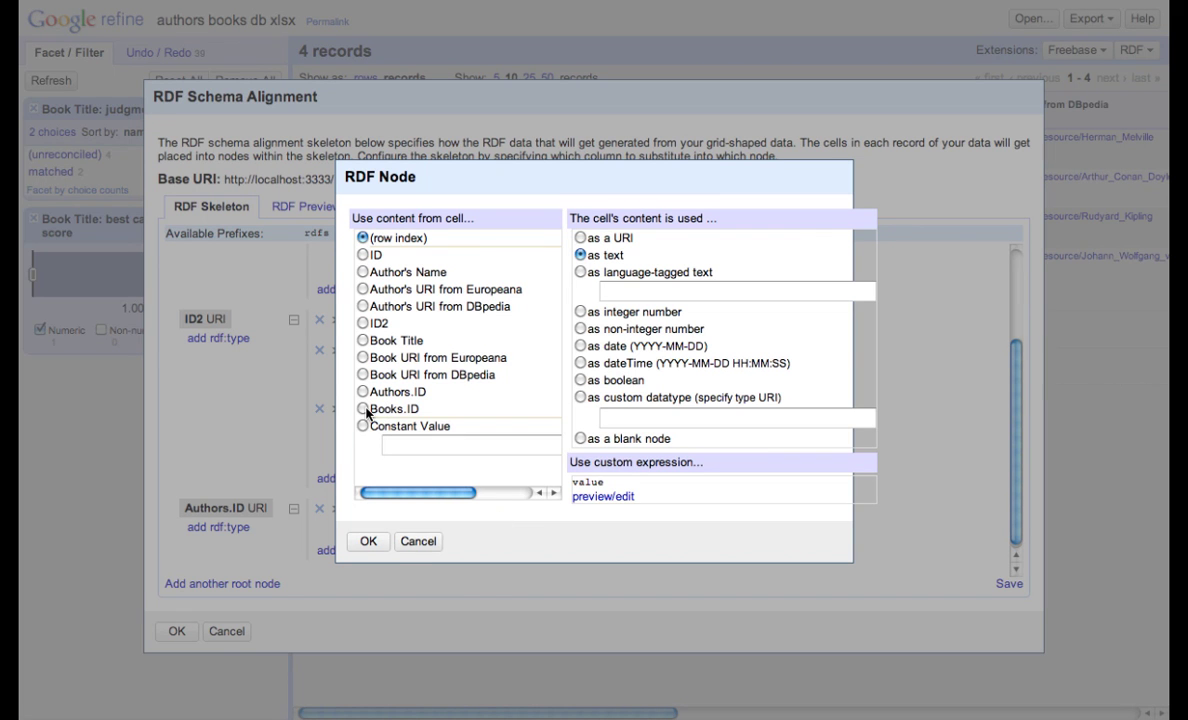
left_click(370, 543)
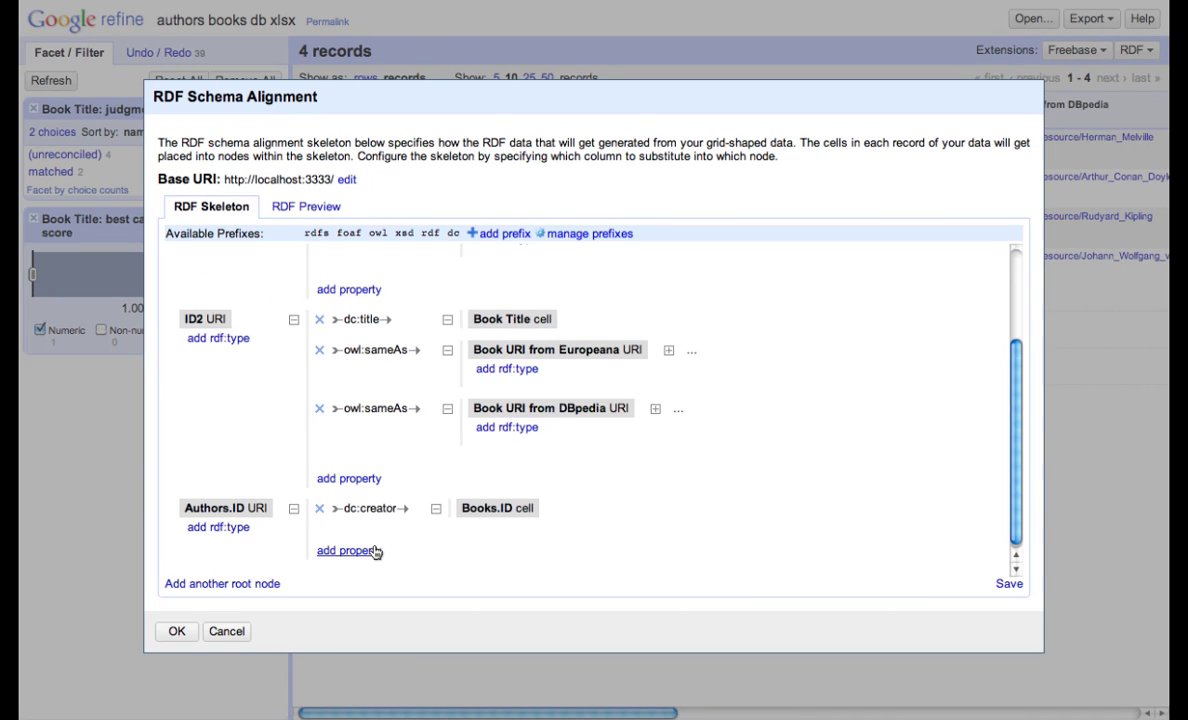
left_click(347, 180)
type("http://example.org")
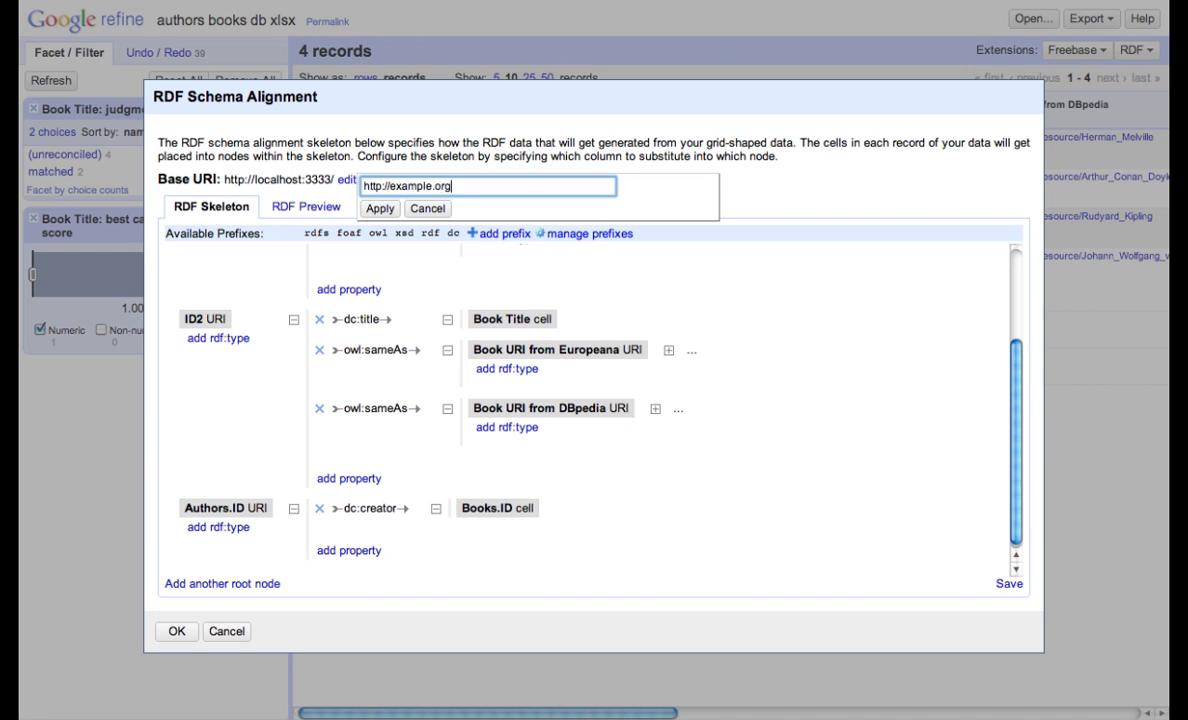
left_click(383, 210)
left_click(203, 340)
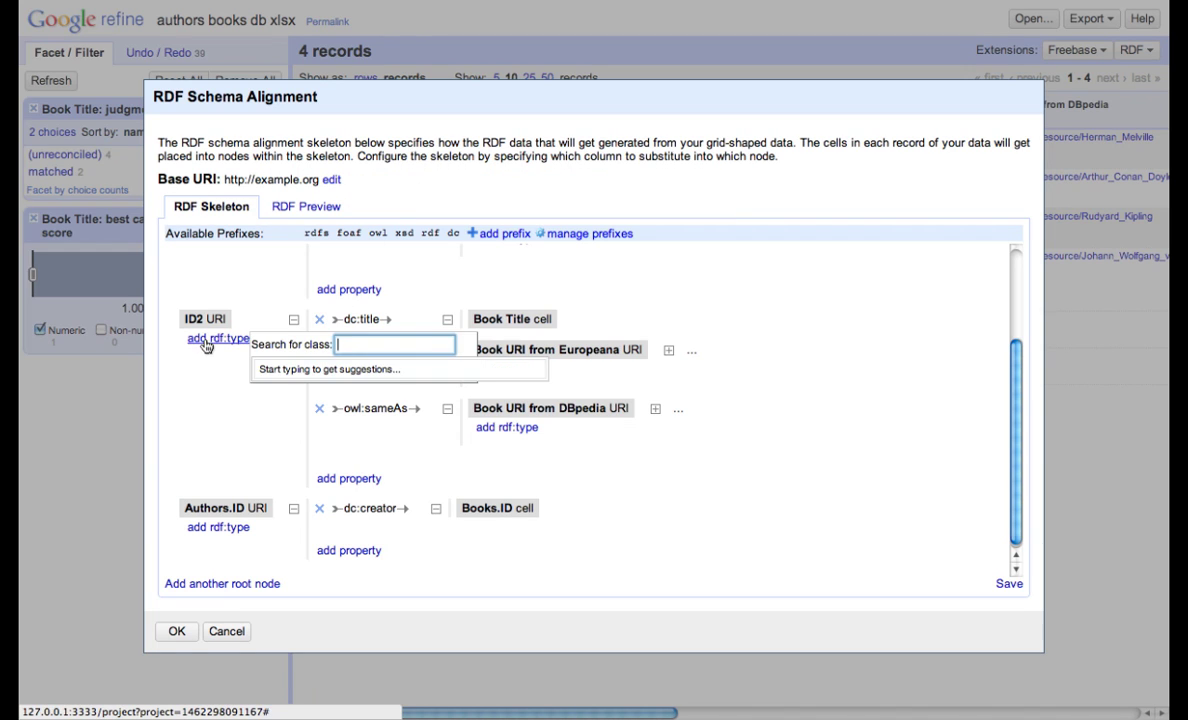
type("Book")
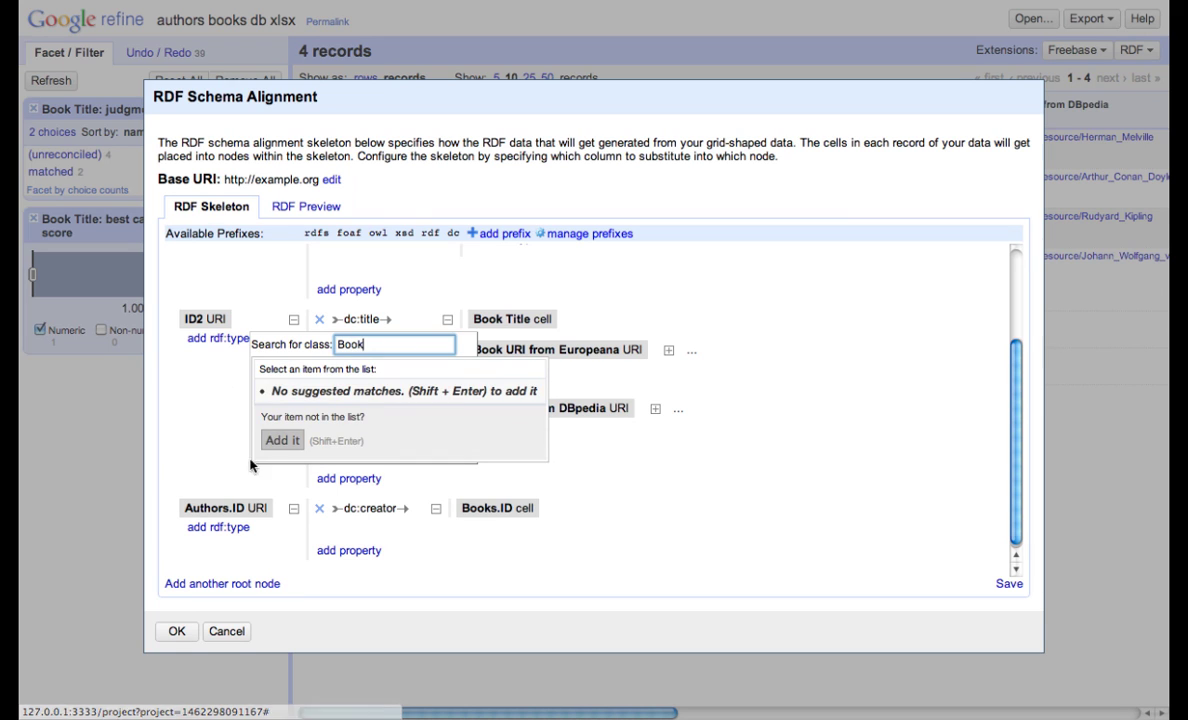
left_click(273, 438)
left_click(272, 379)
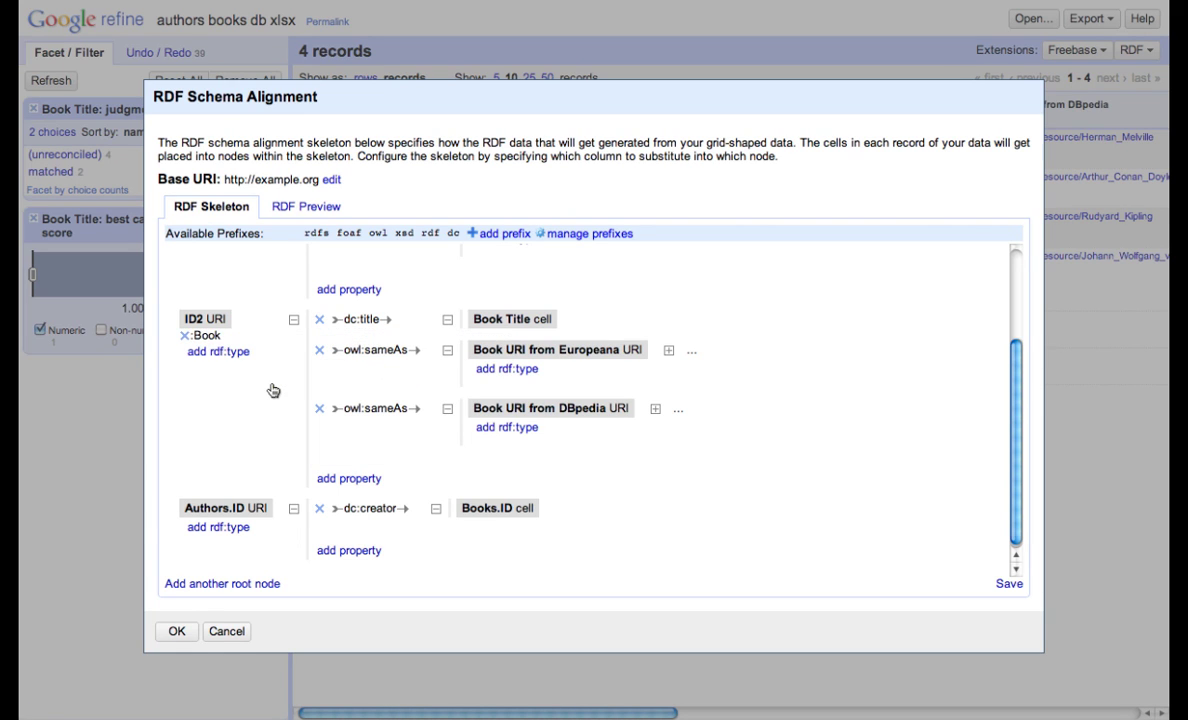
scroll(273, 390, "up", 3)
left_click(311, 207)
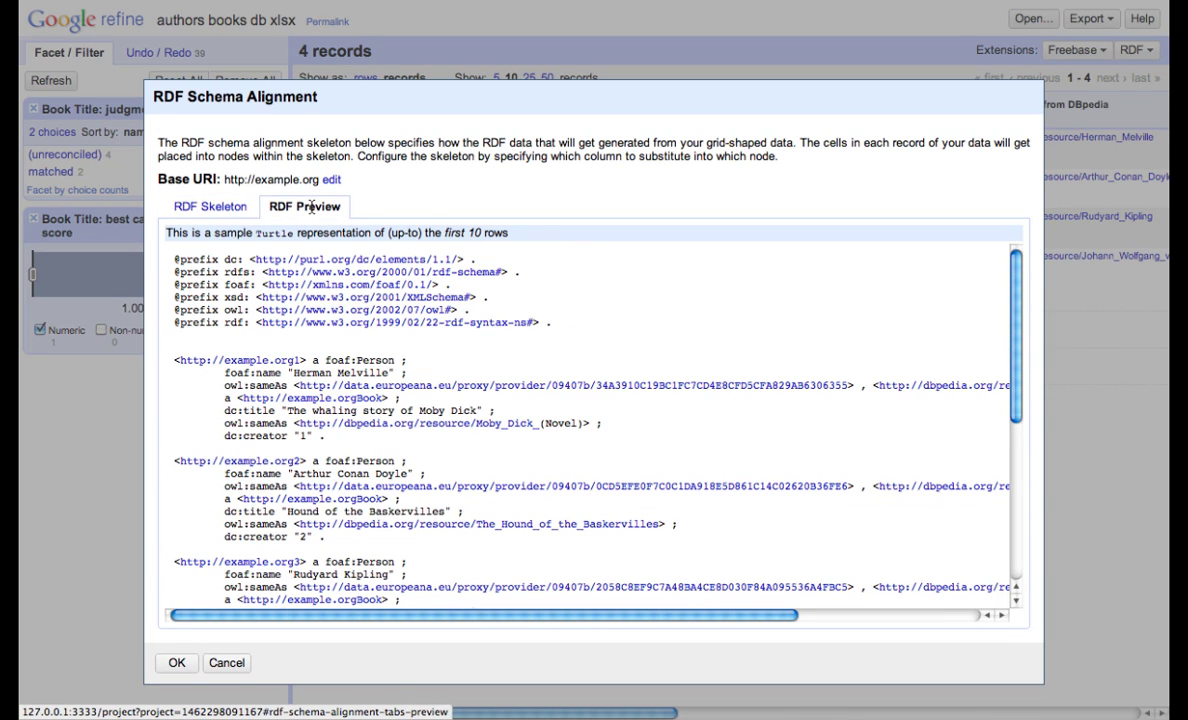
scroll(425, 368, "down", 1)
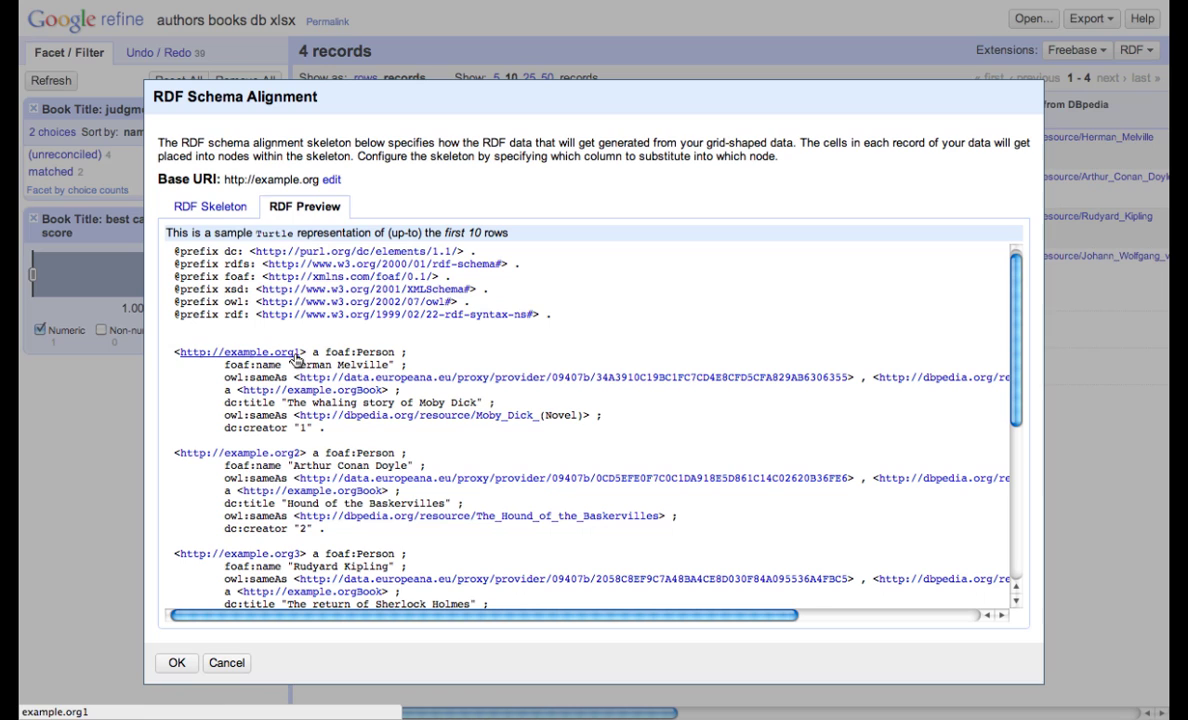
left_click(330, 180)
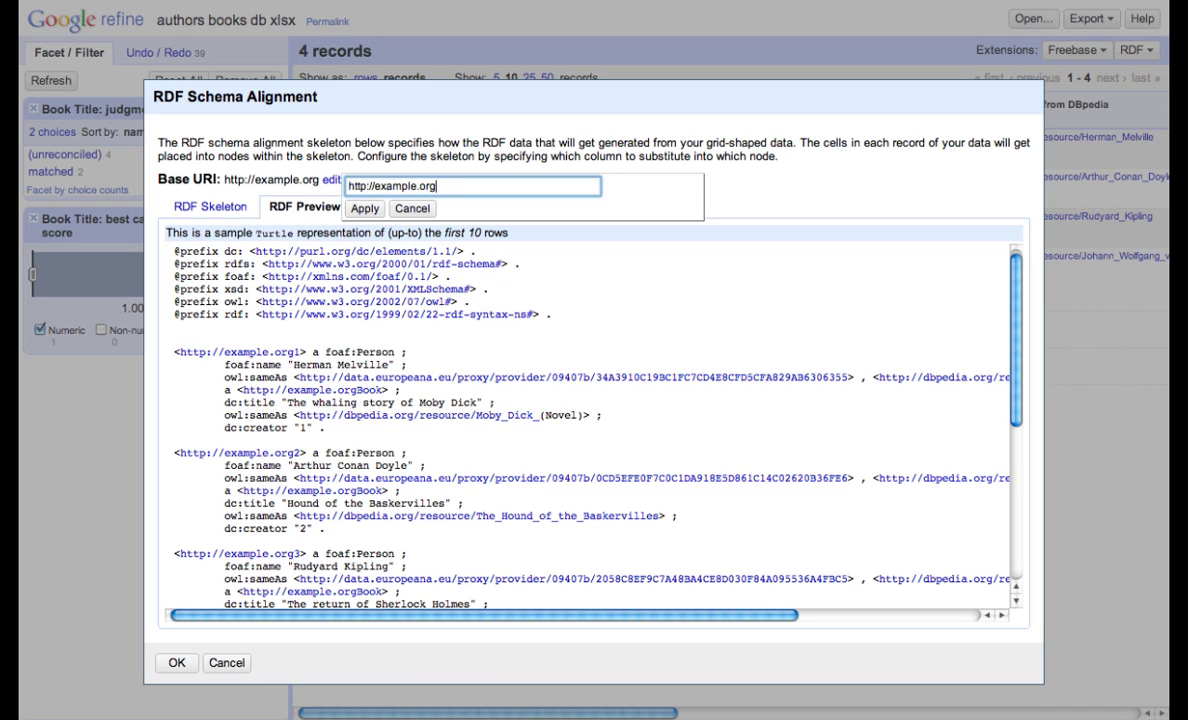
type("/")
left_click(365, 209)
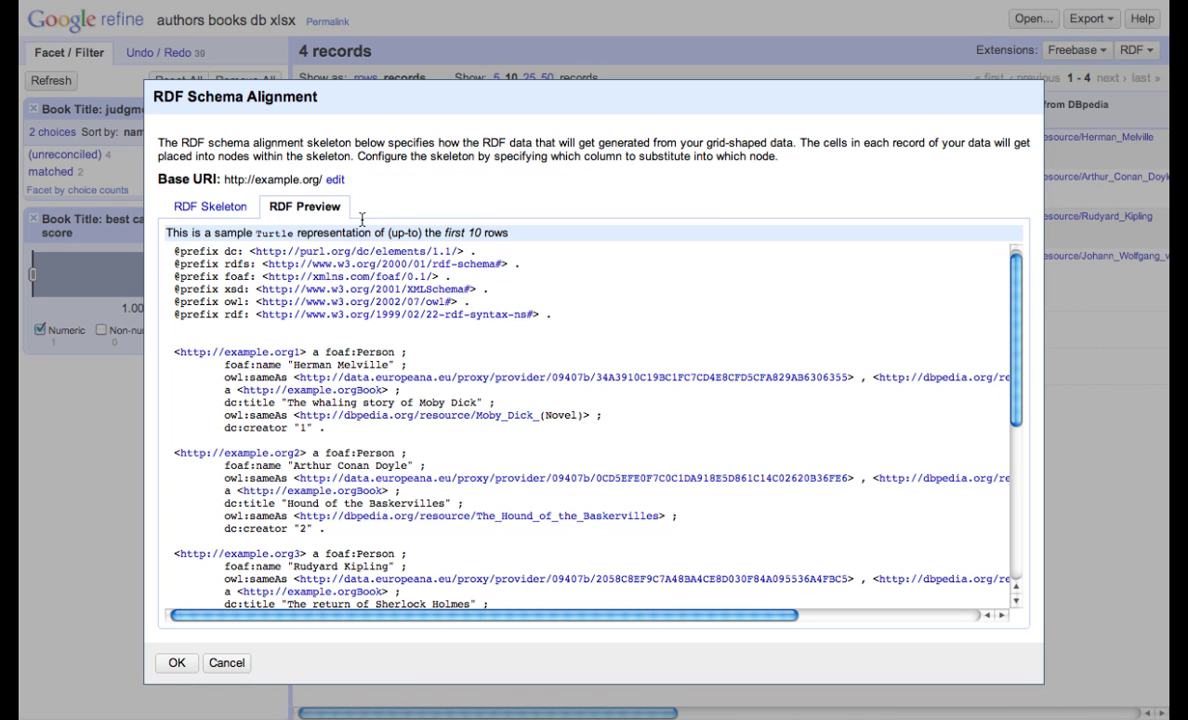
left_click(244, 210)
left_click(284, 200)
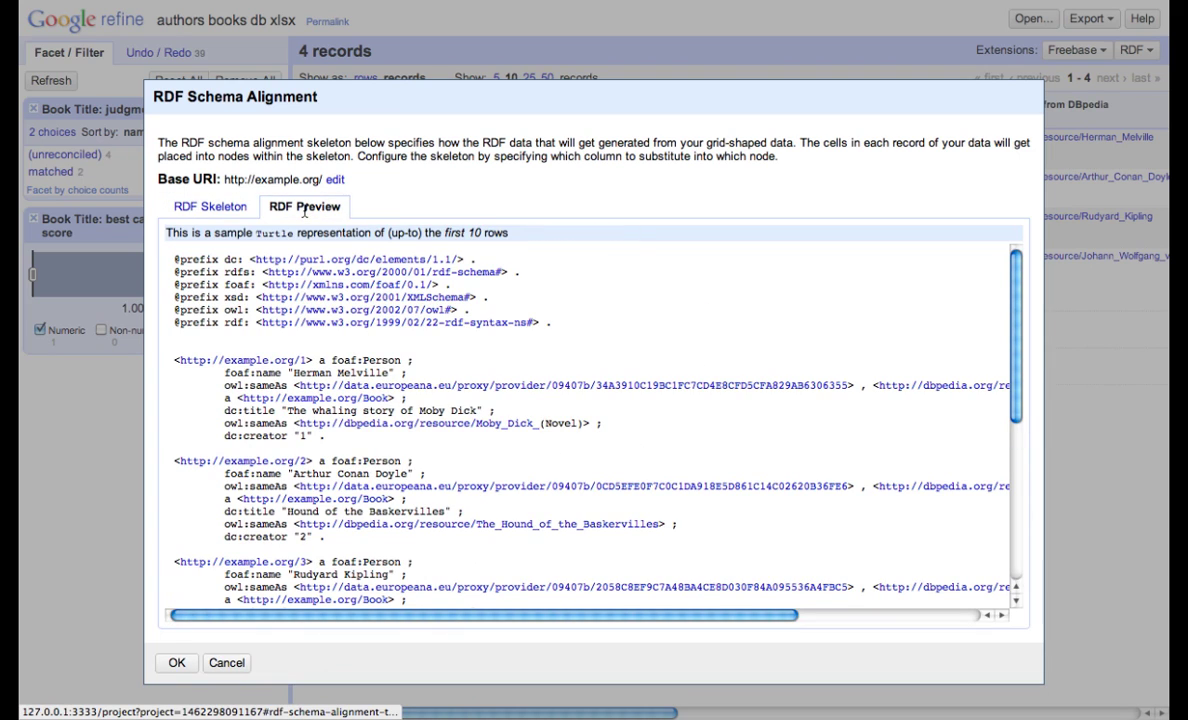
scroll(316, 454, "down", 1)
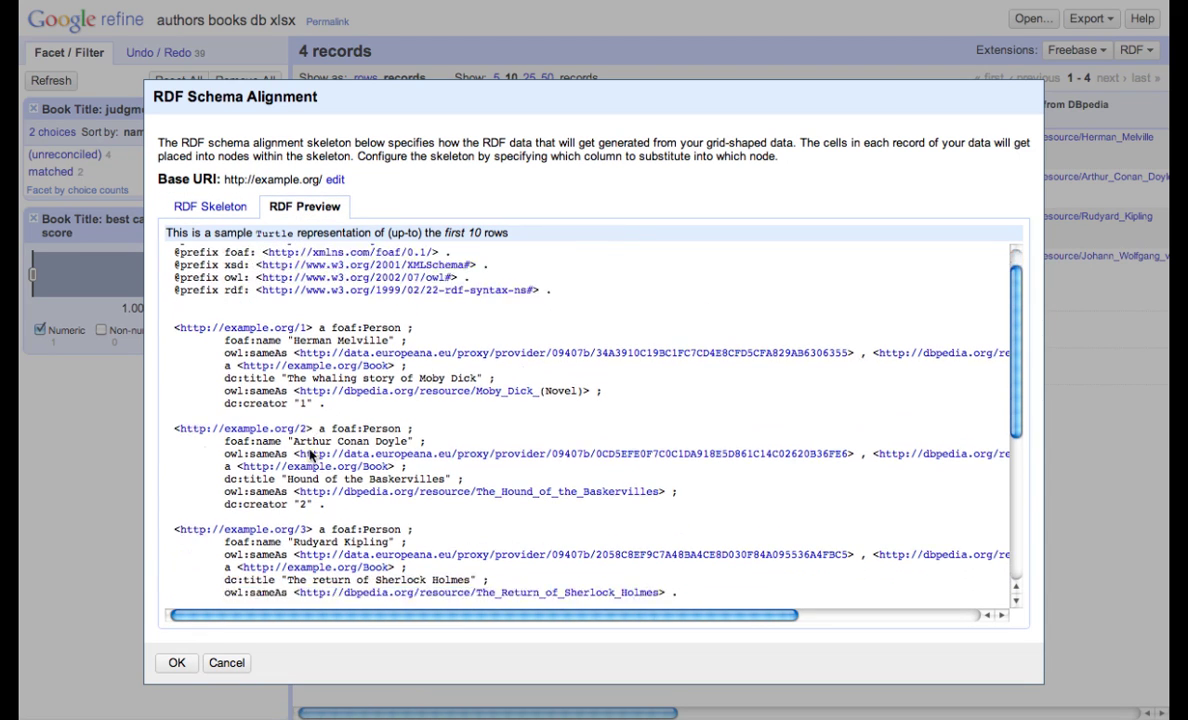
scroll(310, 452, "up", 1)
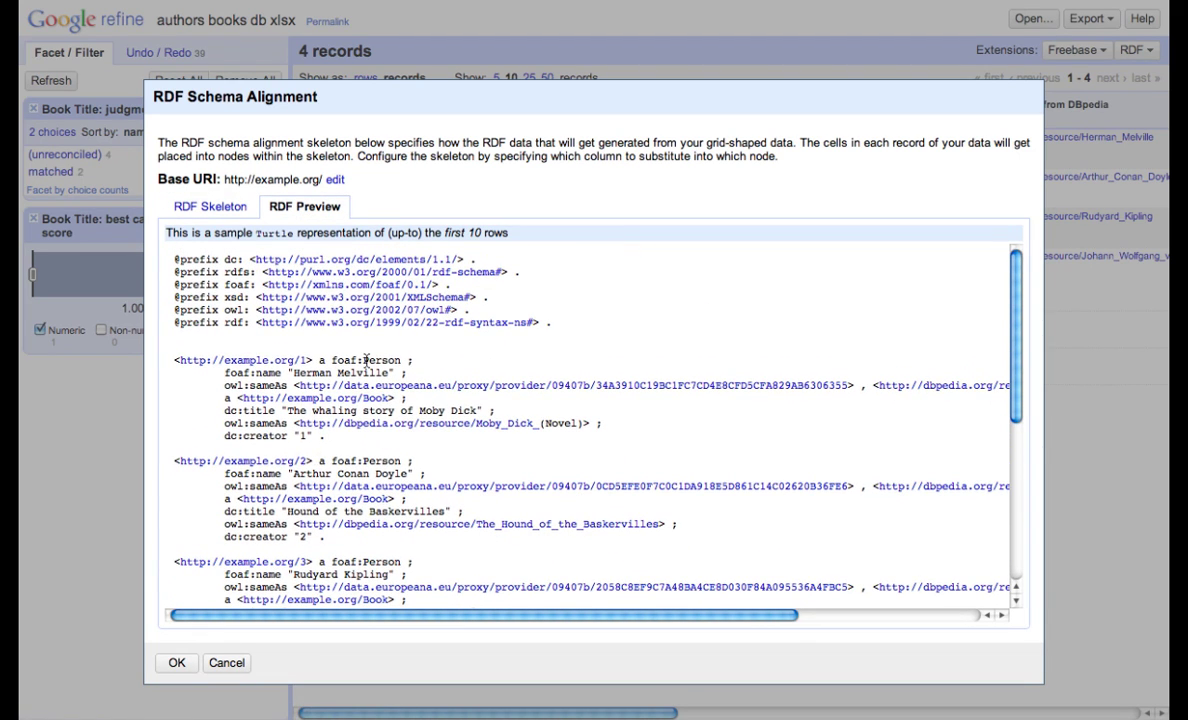
Set the author ID node's URI expression to if(value == '', null, 'author/' + value)
left_click(186, 201)
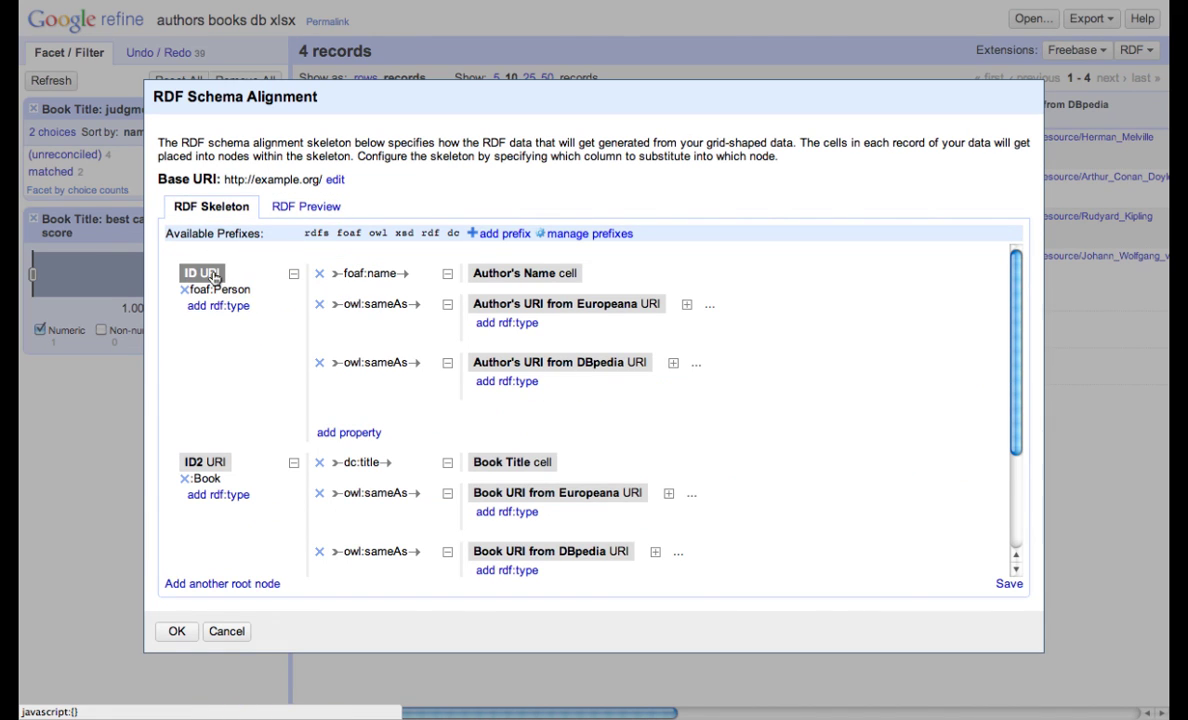
left_click(208, 274)
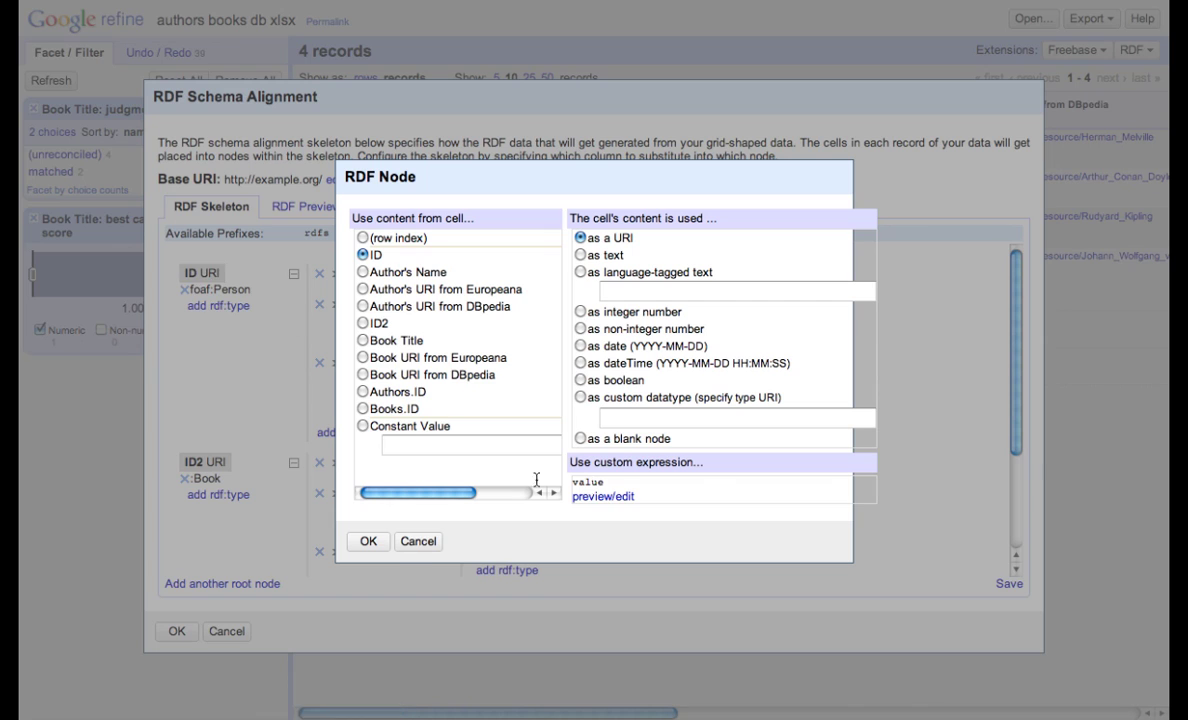
left_click(612, 498)
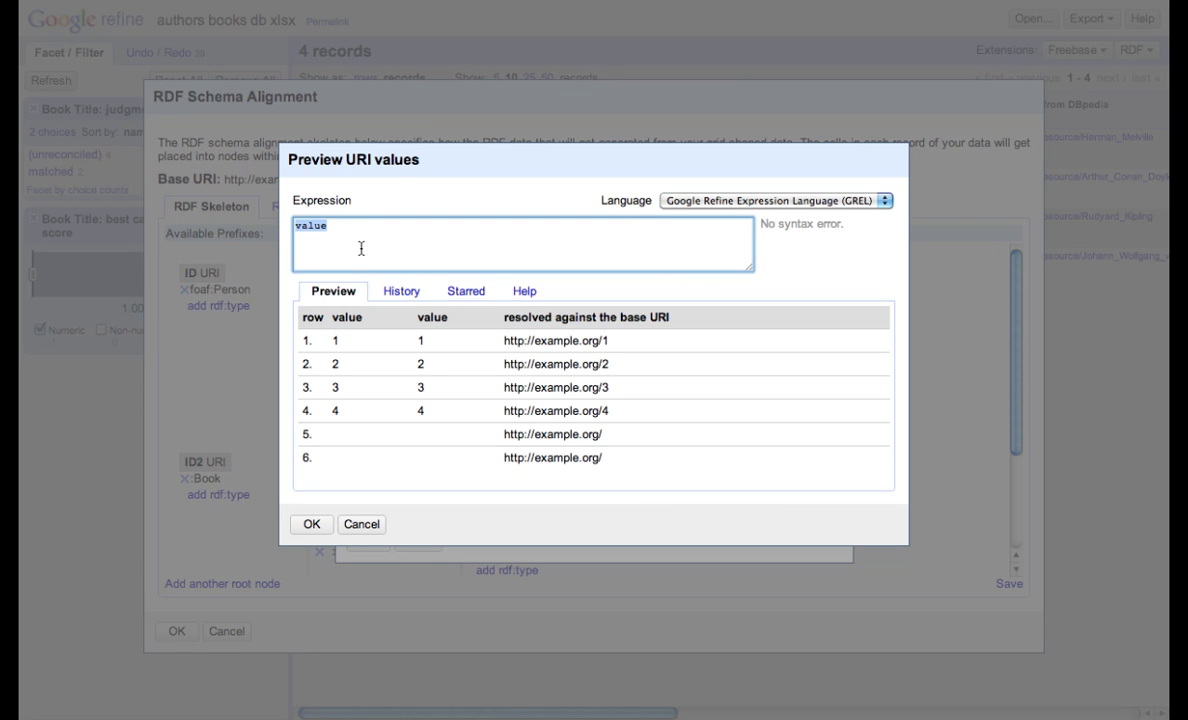
type("''")
key("Left")
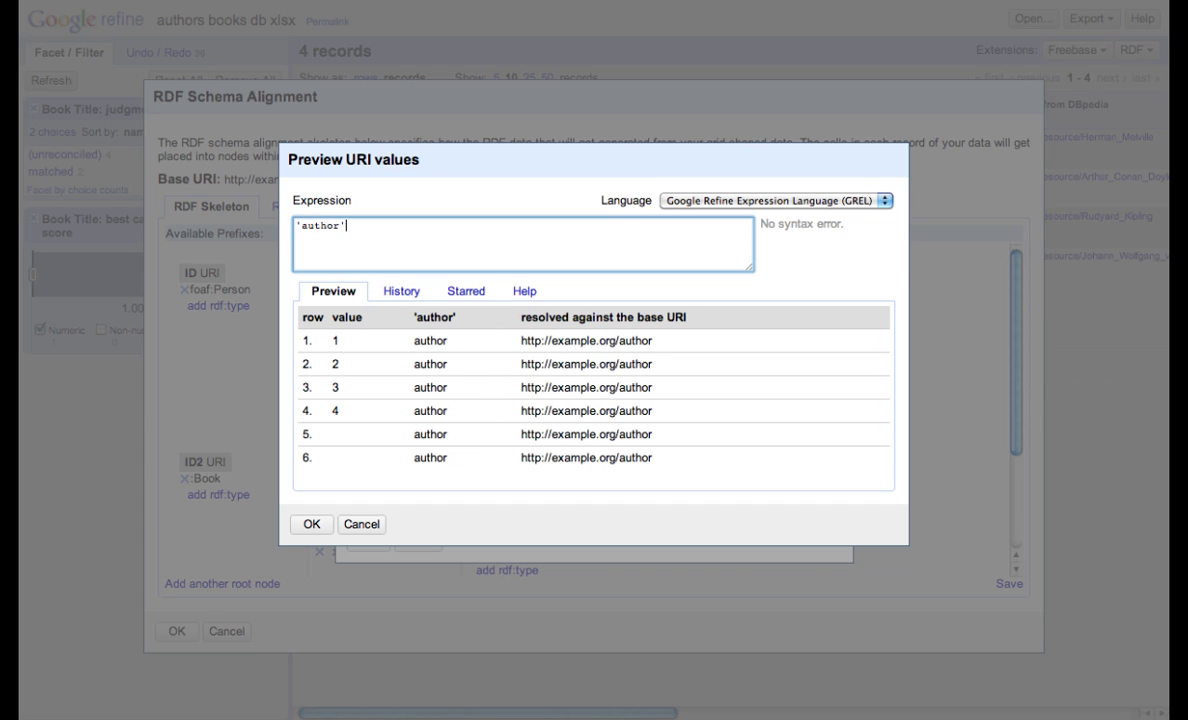
type("author/' +")
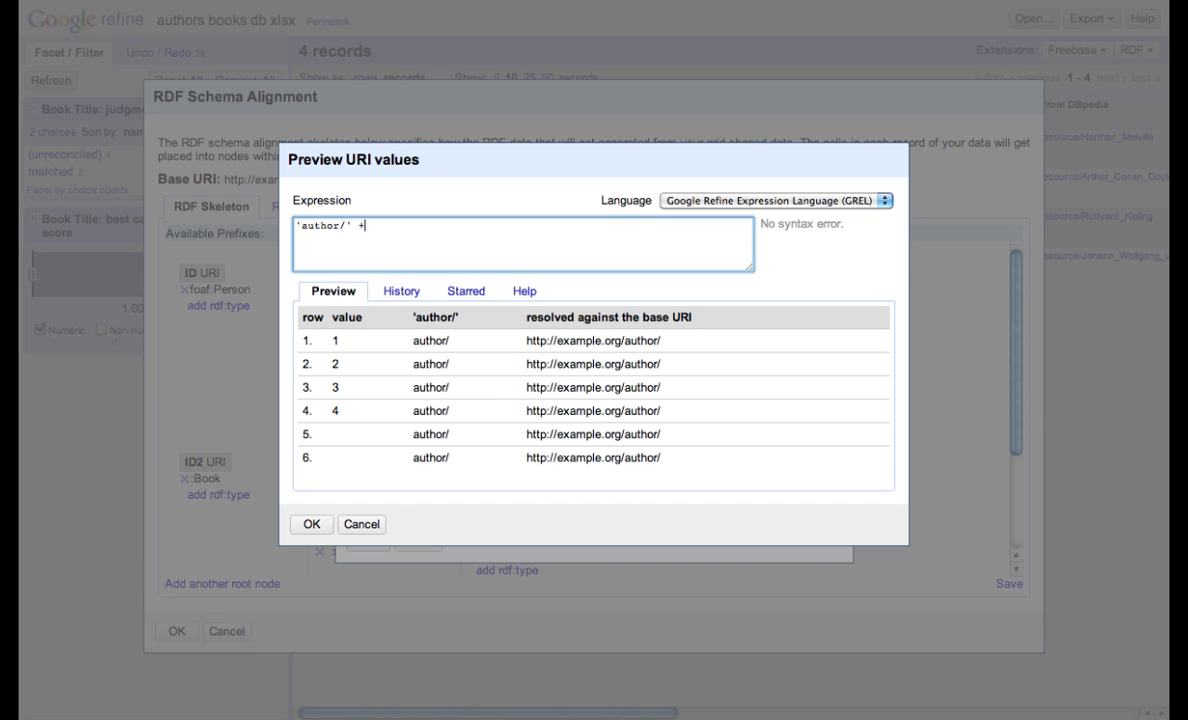
type(" value")
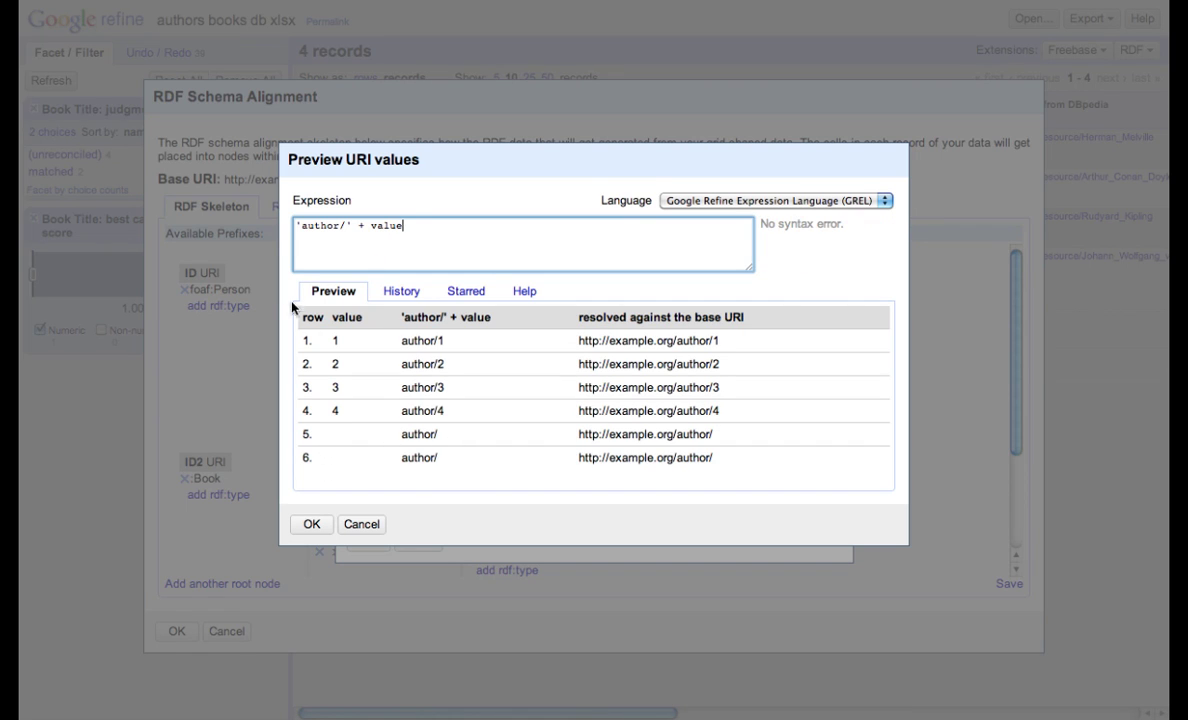
type(")")
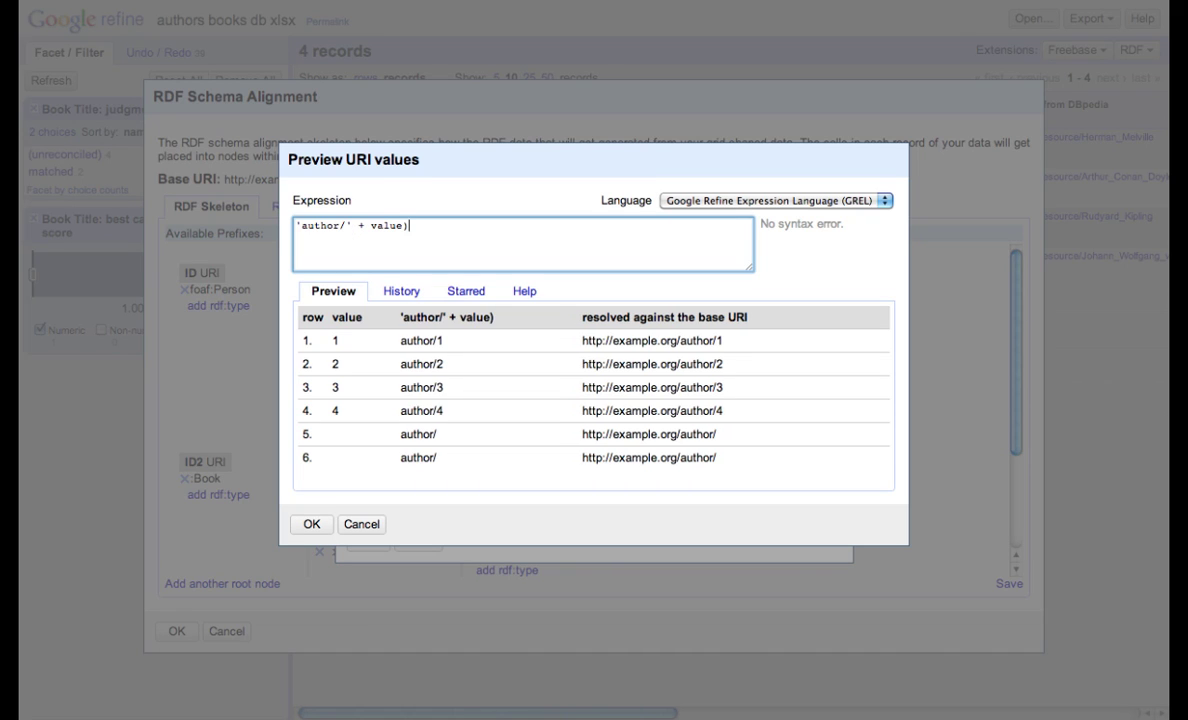
type("if(v")
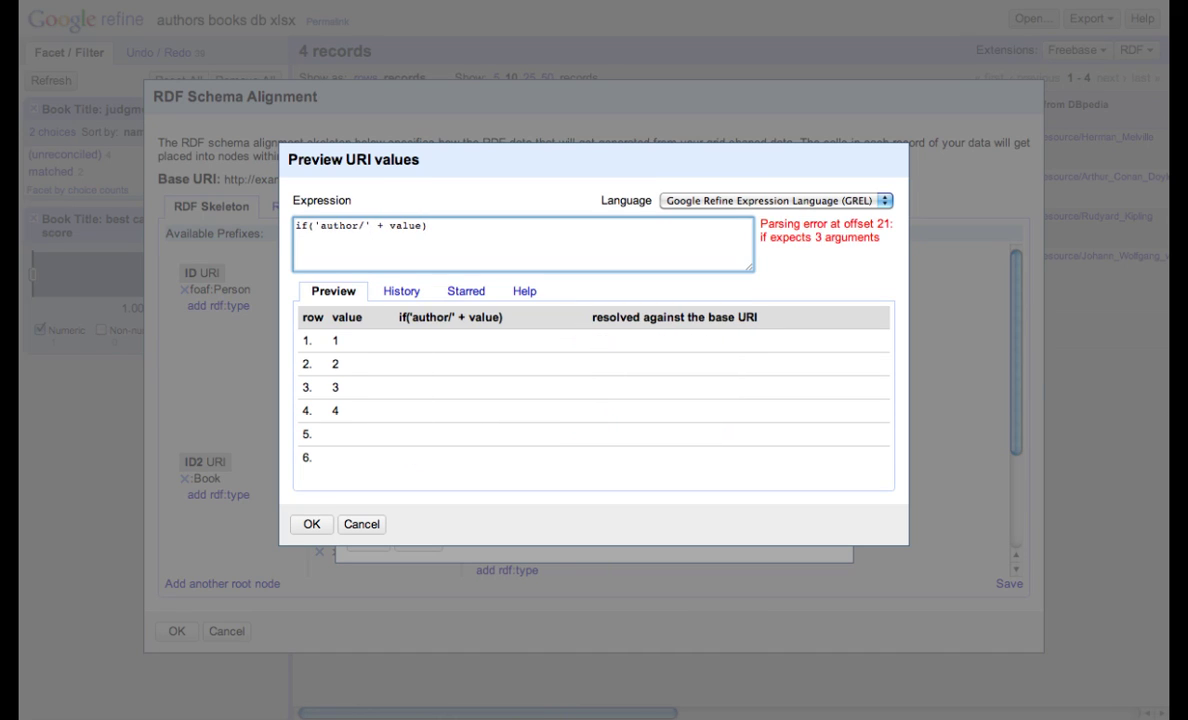
type("alue == ")
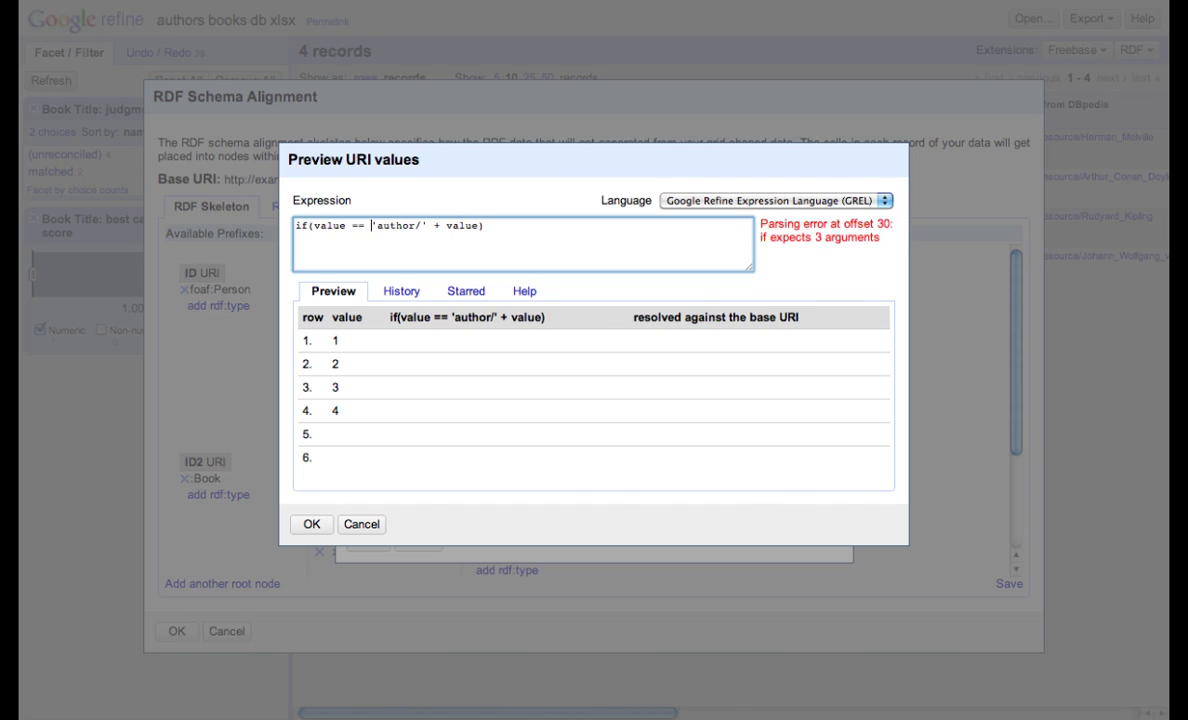
type("'', null")
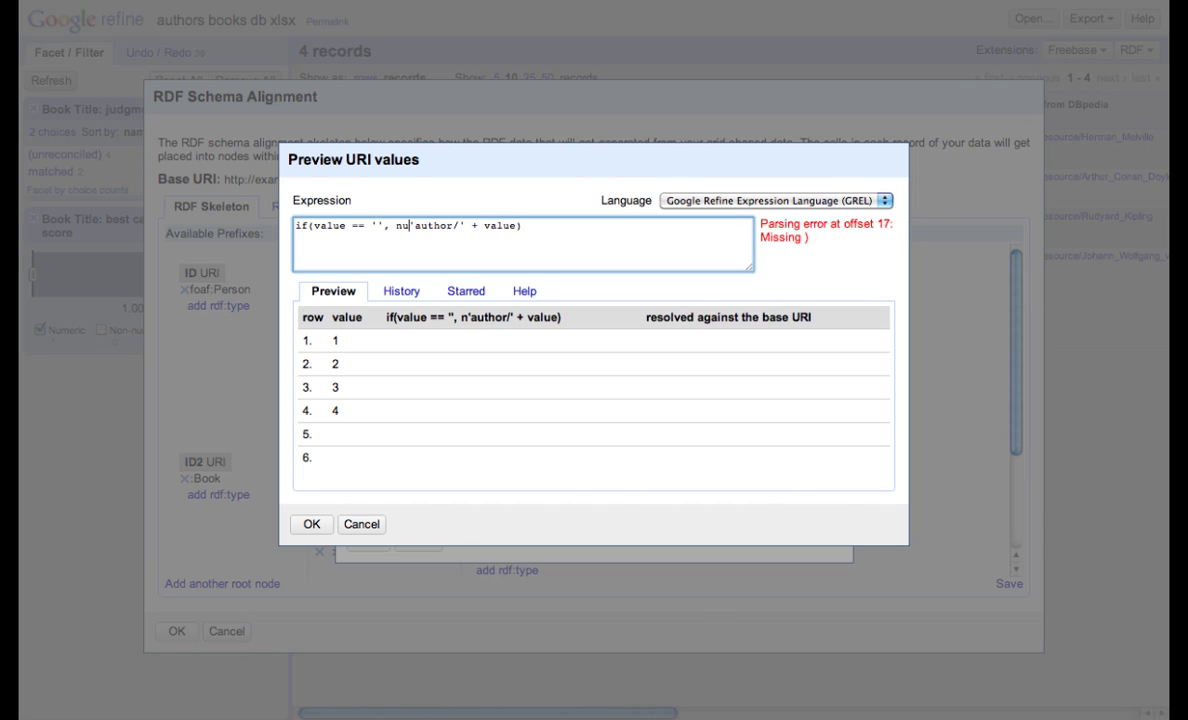
type(",")
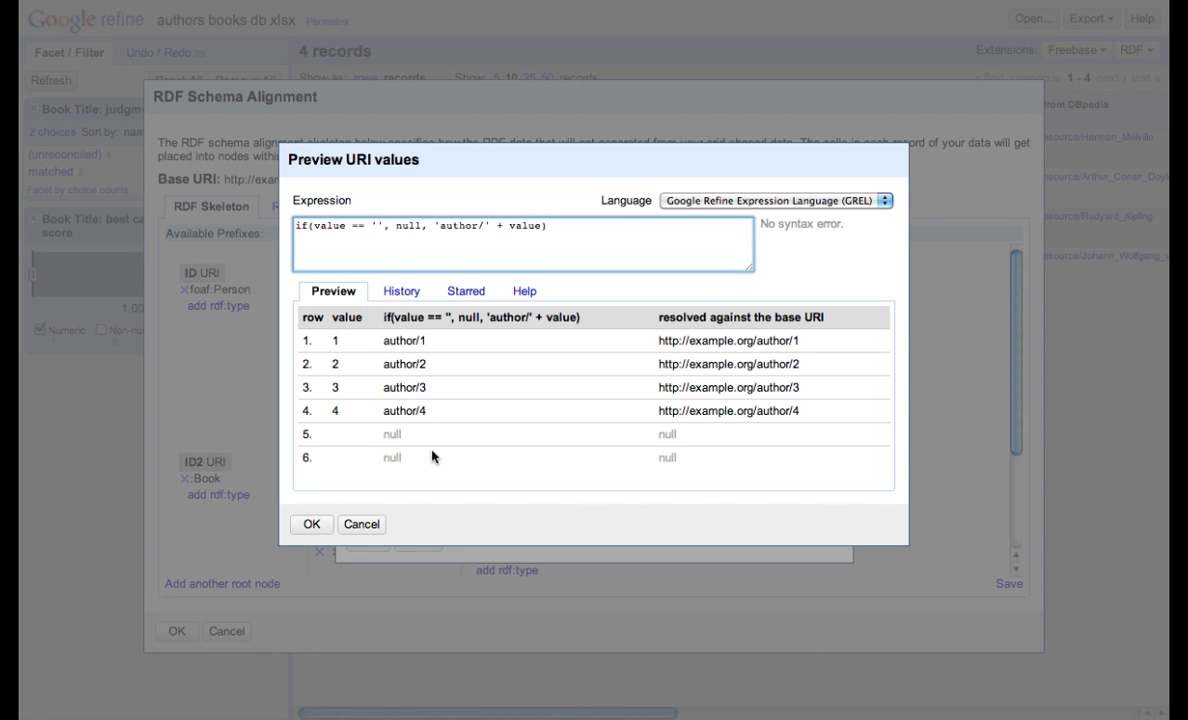
left_click(311, 524)
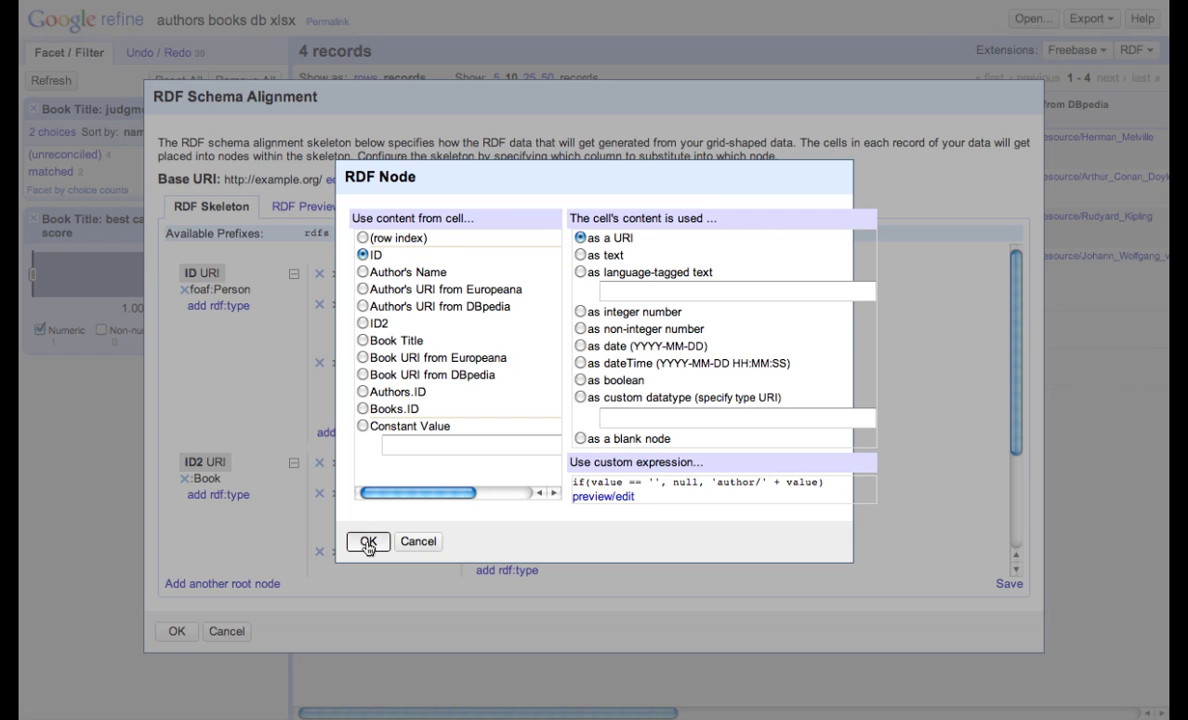
left_click(364, 540)
left_click(204, 462)
left_click(395, 347)
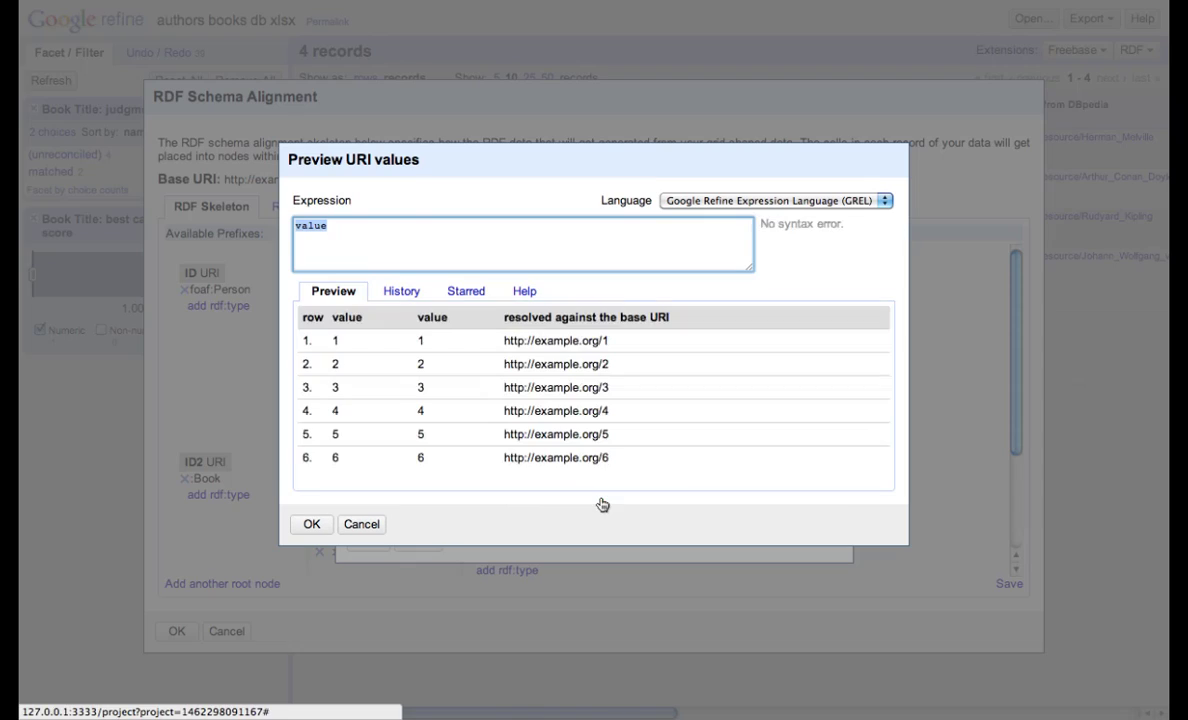
type("''")
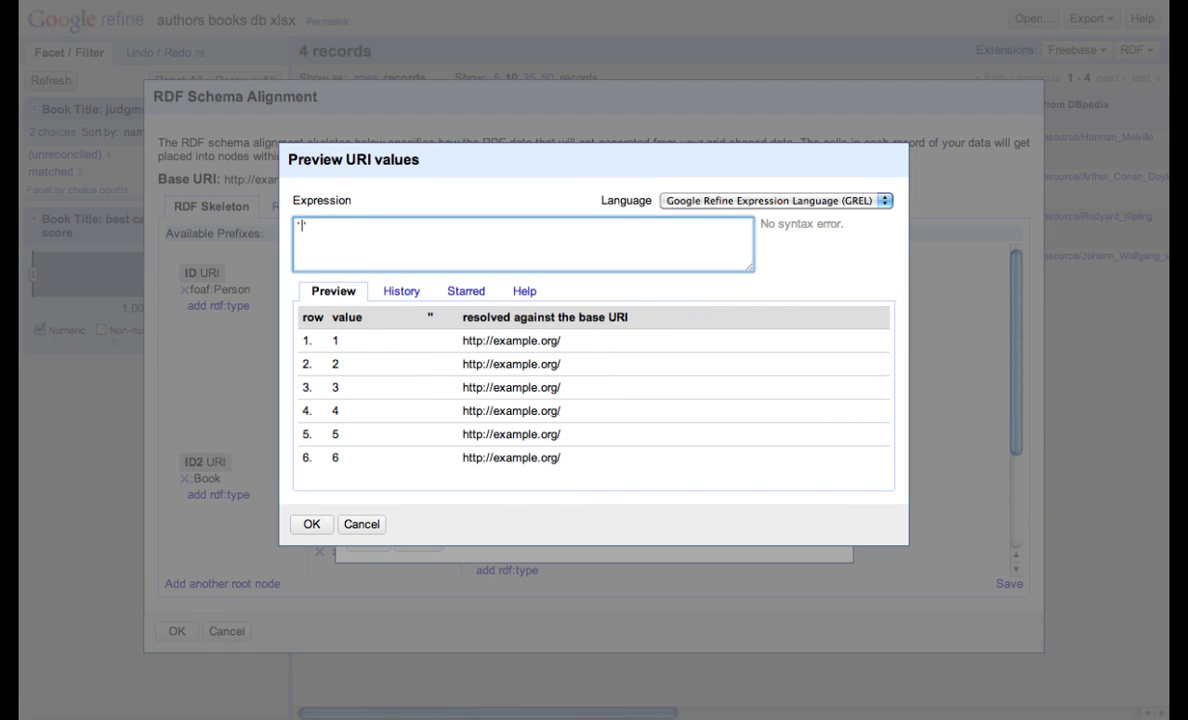
type("book")
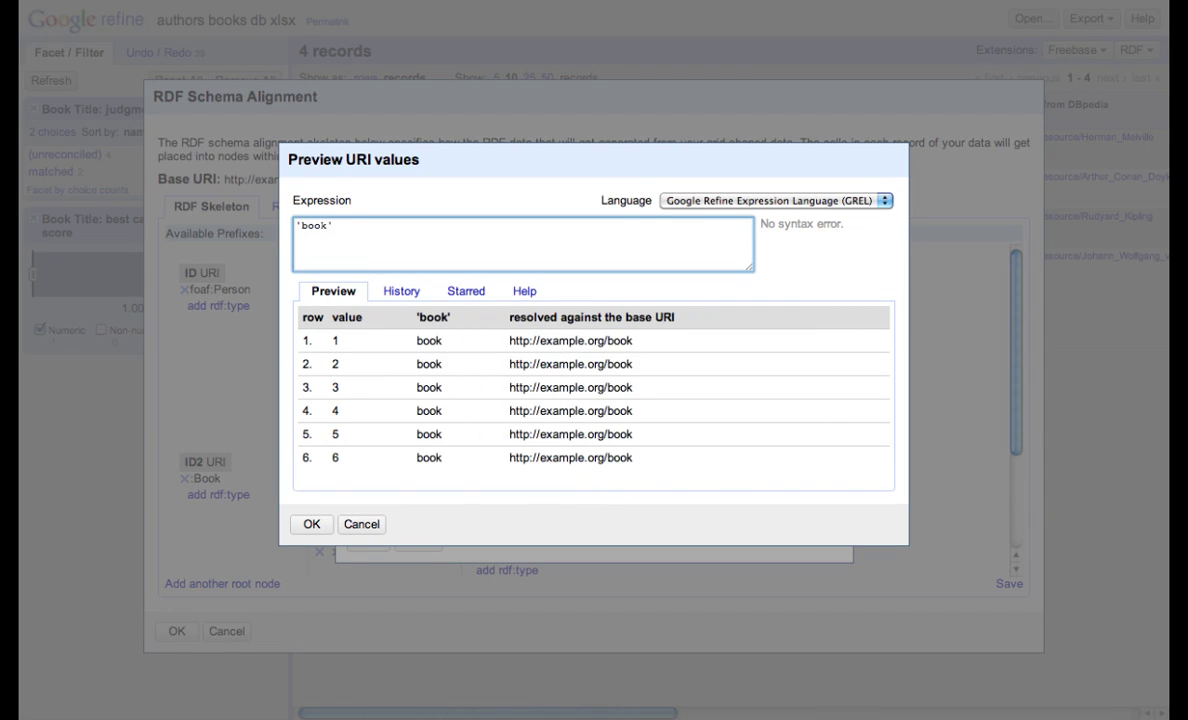
type("/")
type(" + value")
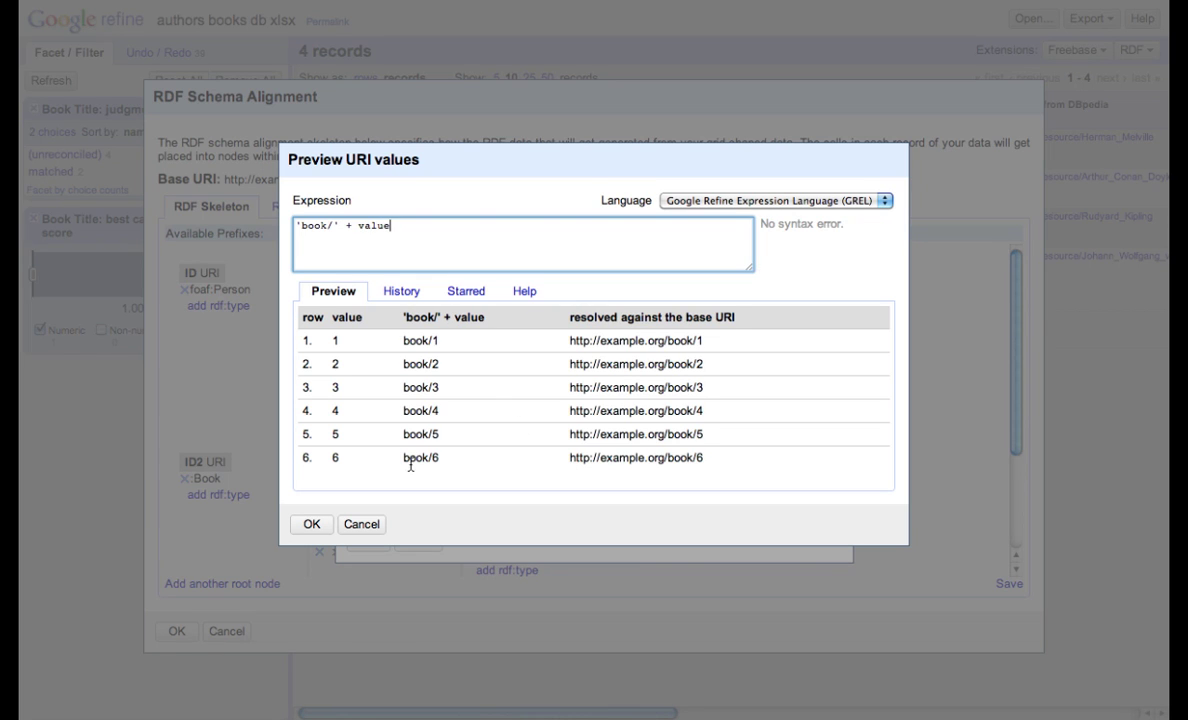
left_click(311, 524)
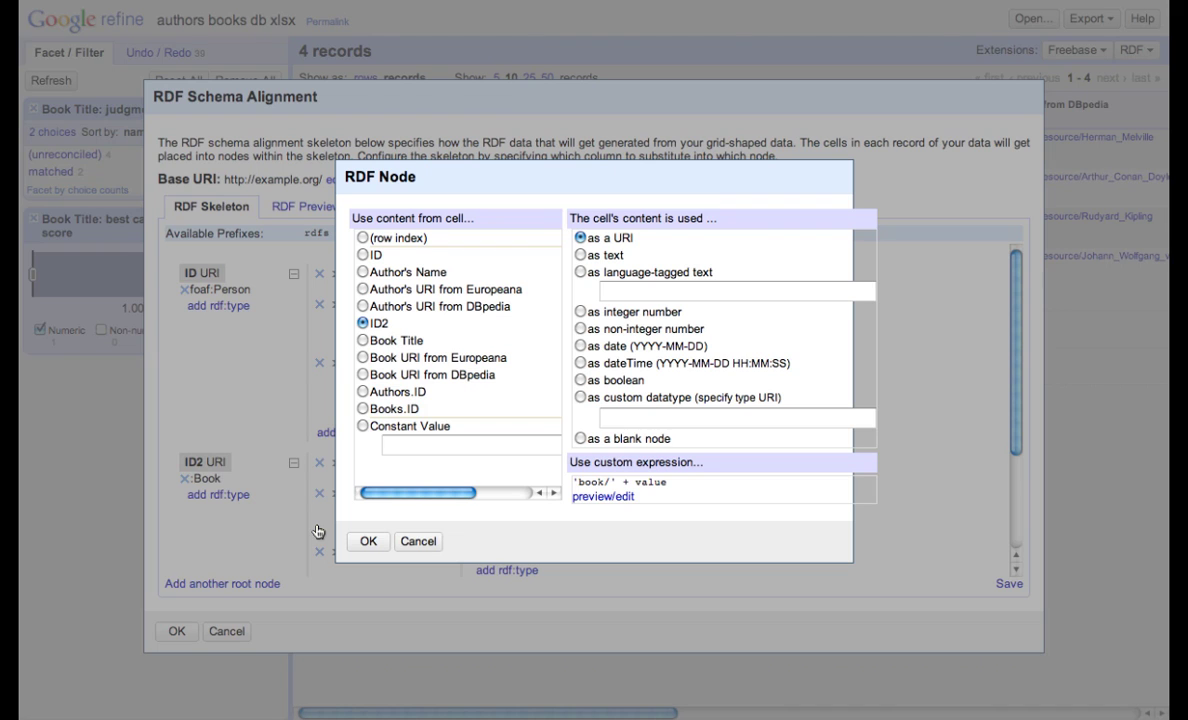
left_click(363, 541)
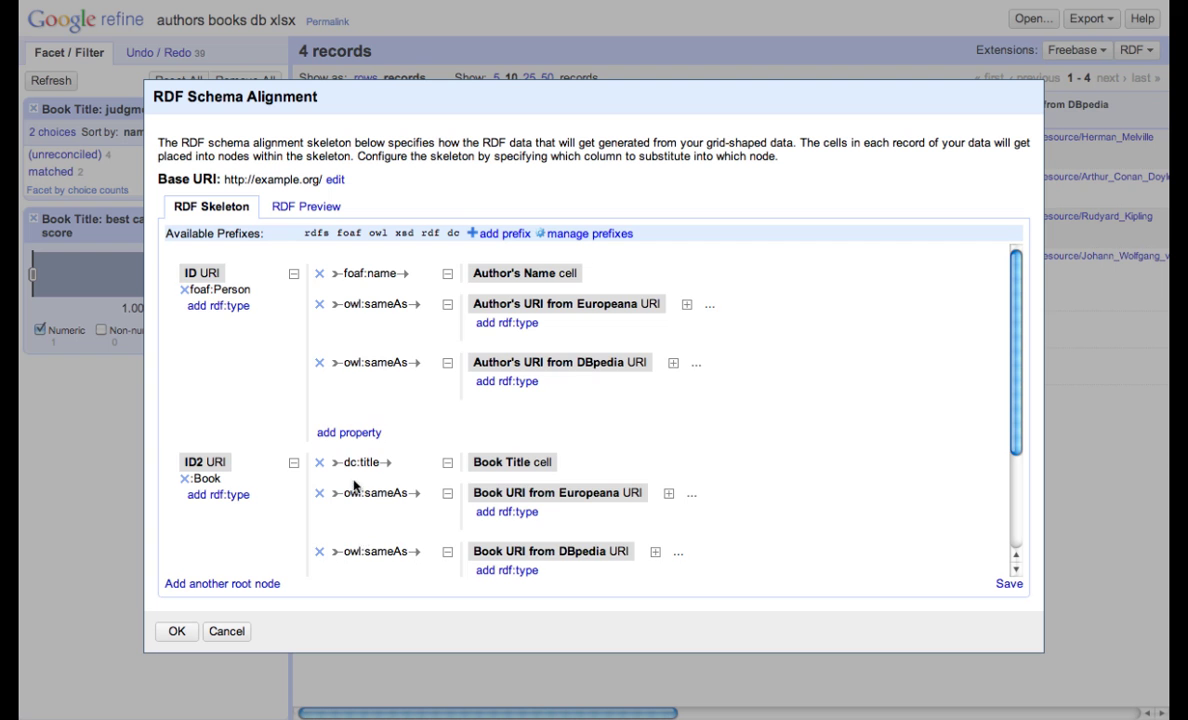
Set the Authors.ID root node's URI expression to 'author/' + value
scroll(300, 380, "down", 3)
left_click(226, 505)
left_click(603, 496)
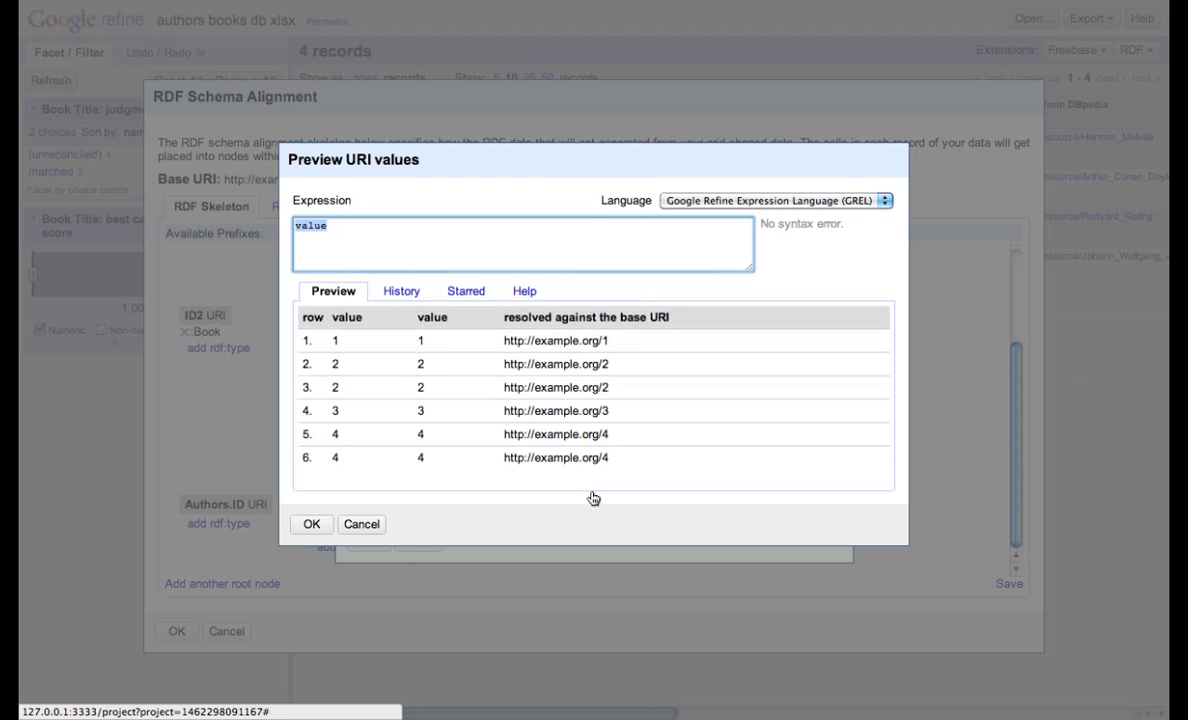
left_click(297, 226)
type("''")
key("Left")
type("author/")
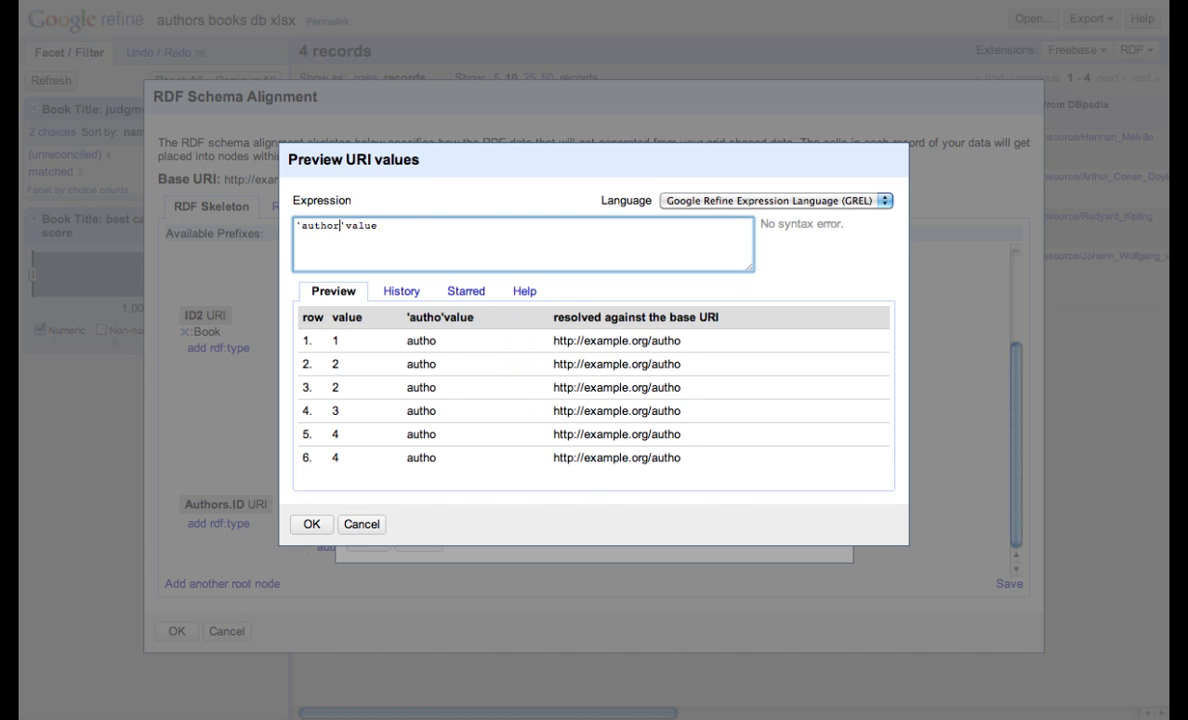
key("Right")
type("+")
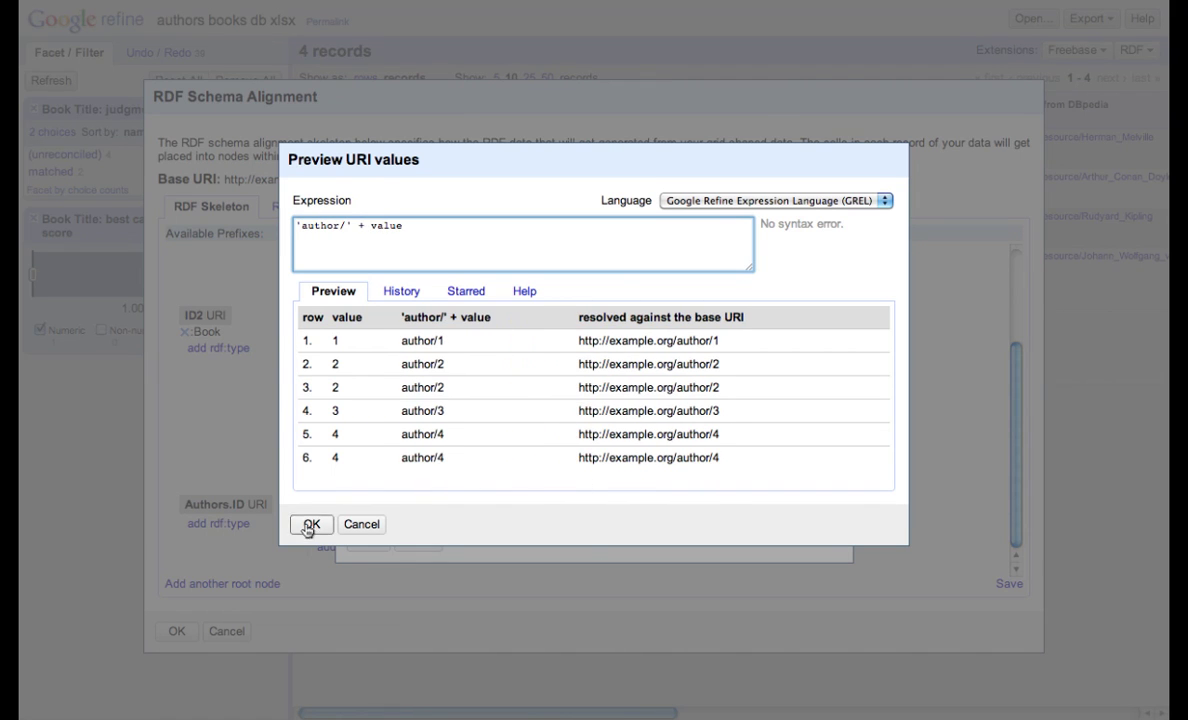
left_click(311, 524)
left_click(366, 541)
Prefix the dc:creator Books.ID values with 'book/' + value
left_click(487, 508)
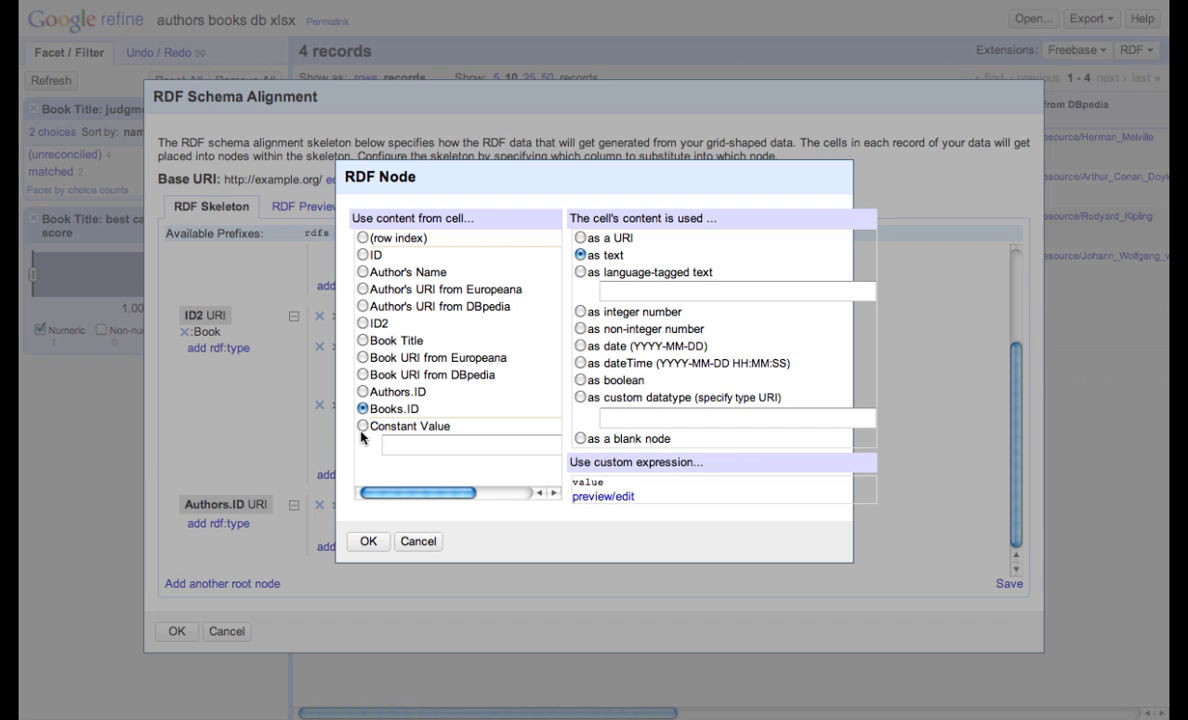
left_click(603, 496)
key("Left")
type("''")
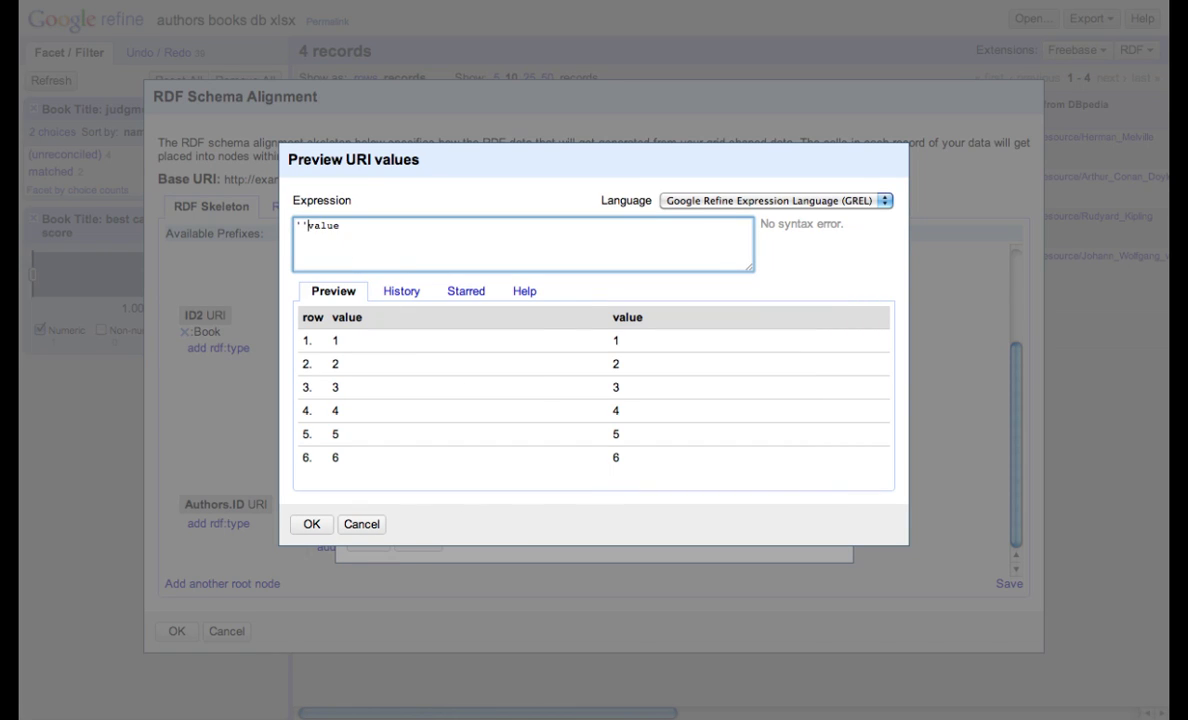
key("Left")
type("book/")
key("Right")
type("+")
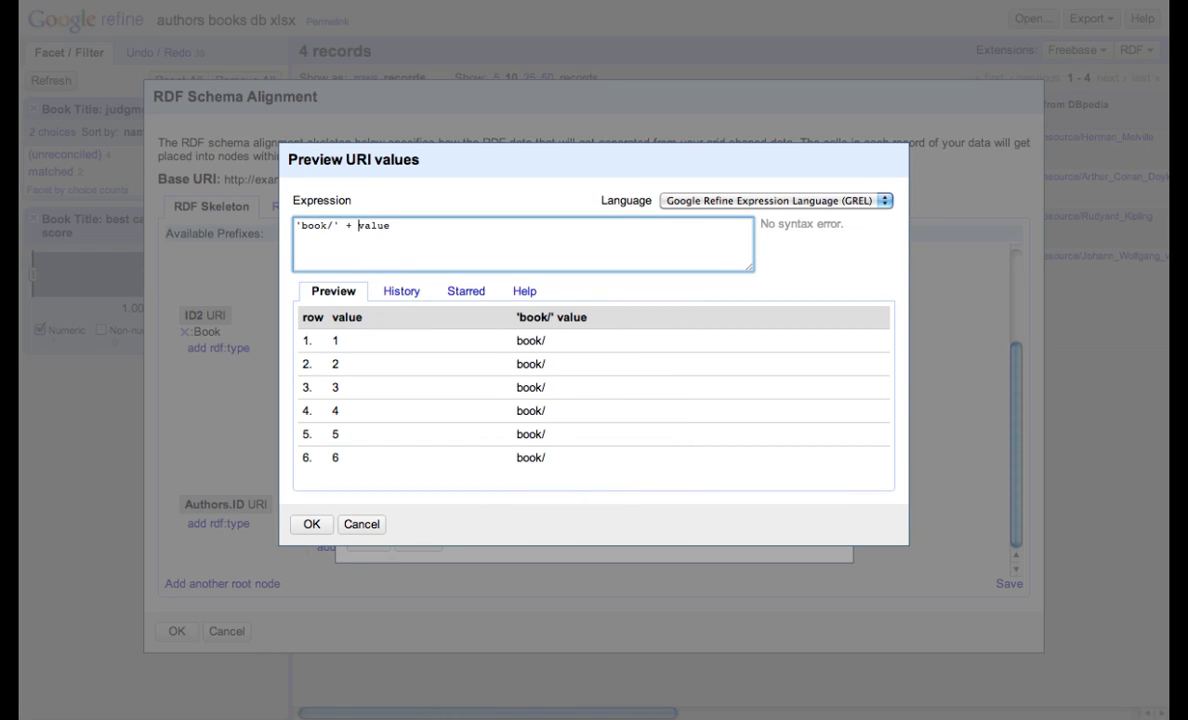
left_click(311, 524)
left_click(368, 539)
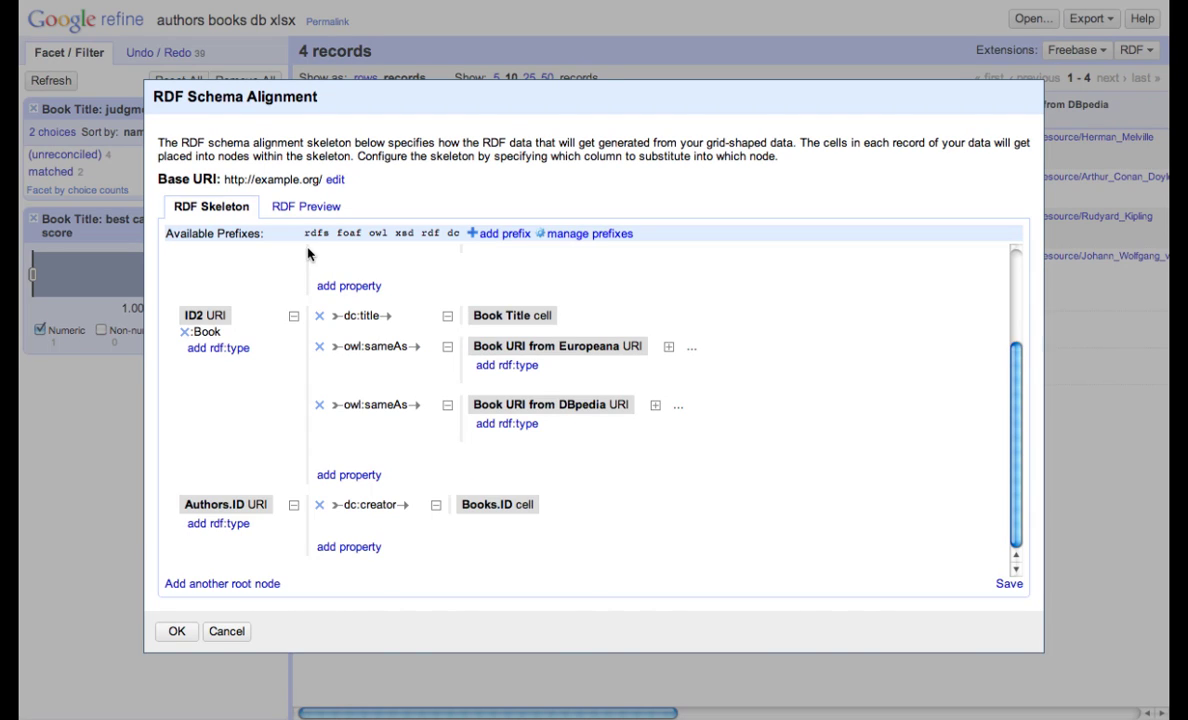
left_click(306, 206)
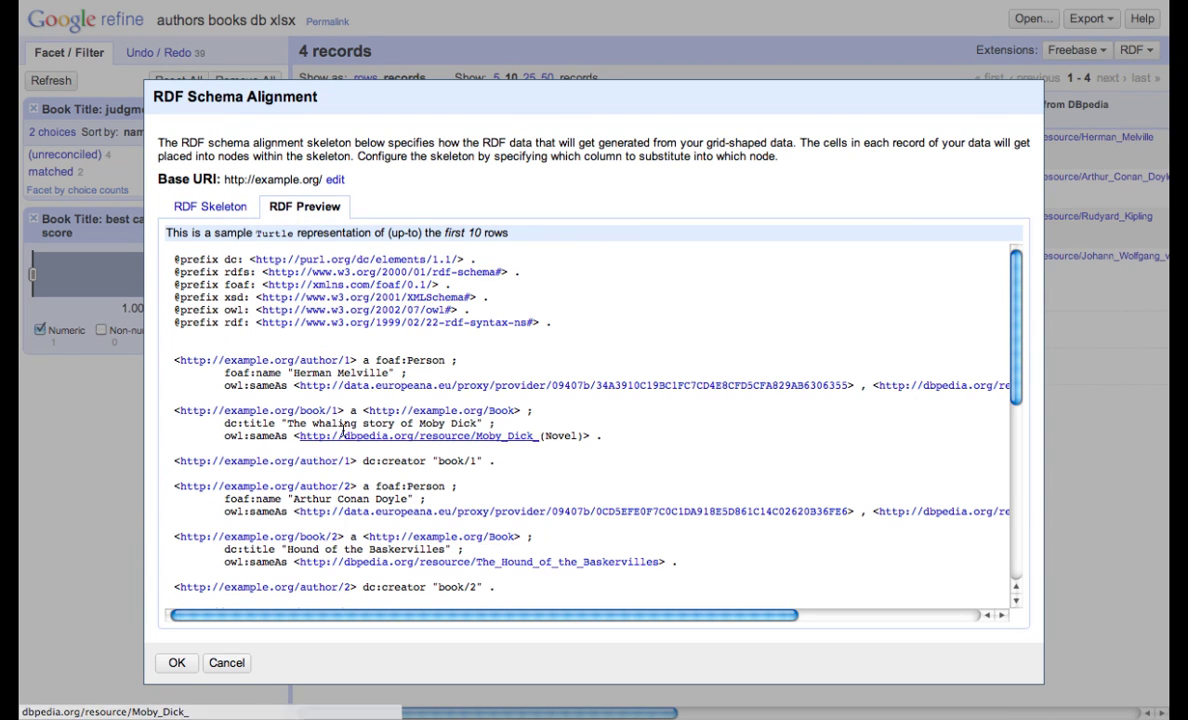
scroll(605, 472, "down", 2)
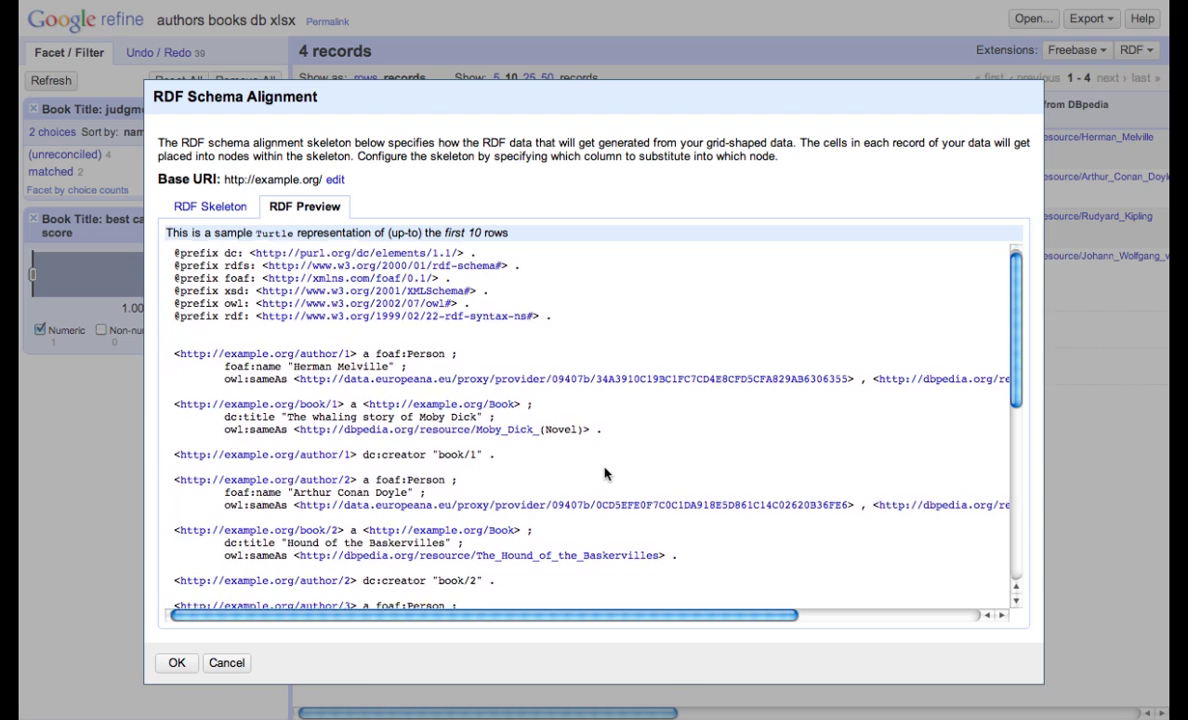
scroll(600, 445, "down", 1)
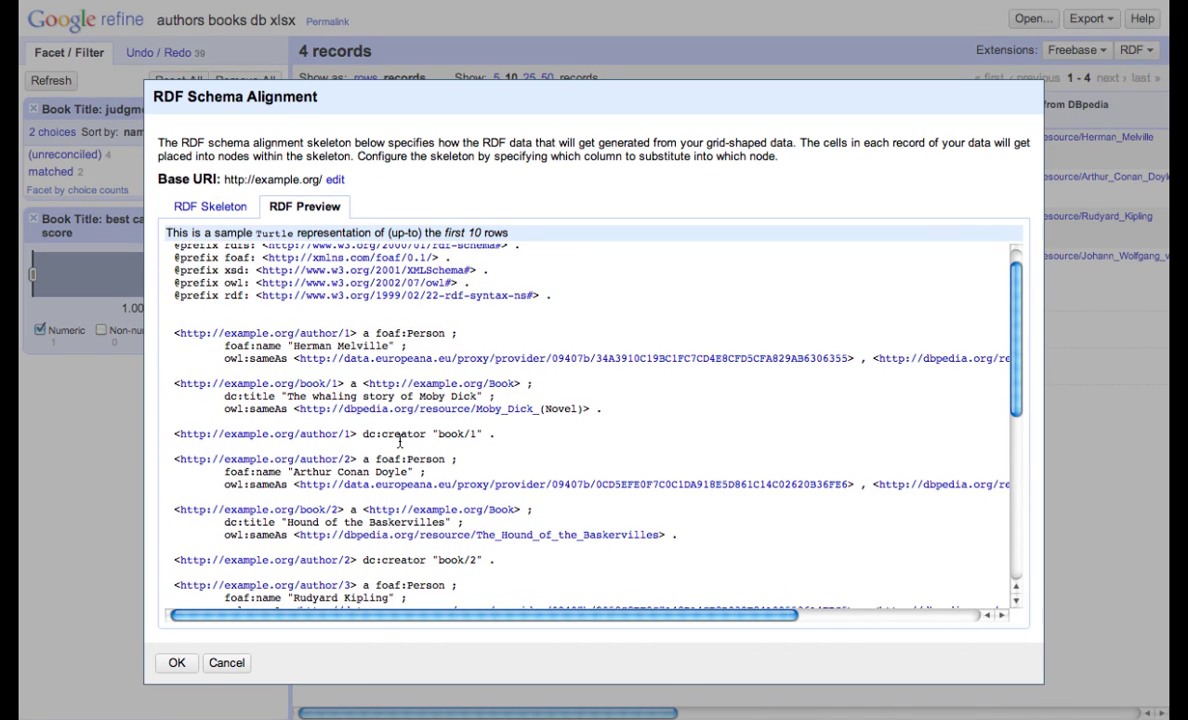
scroll(399, 441, "down", 3)
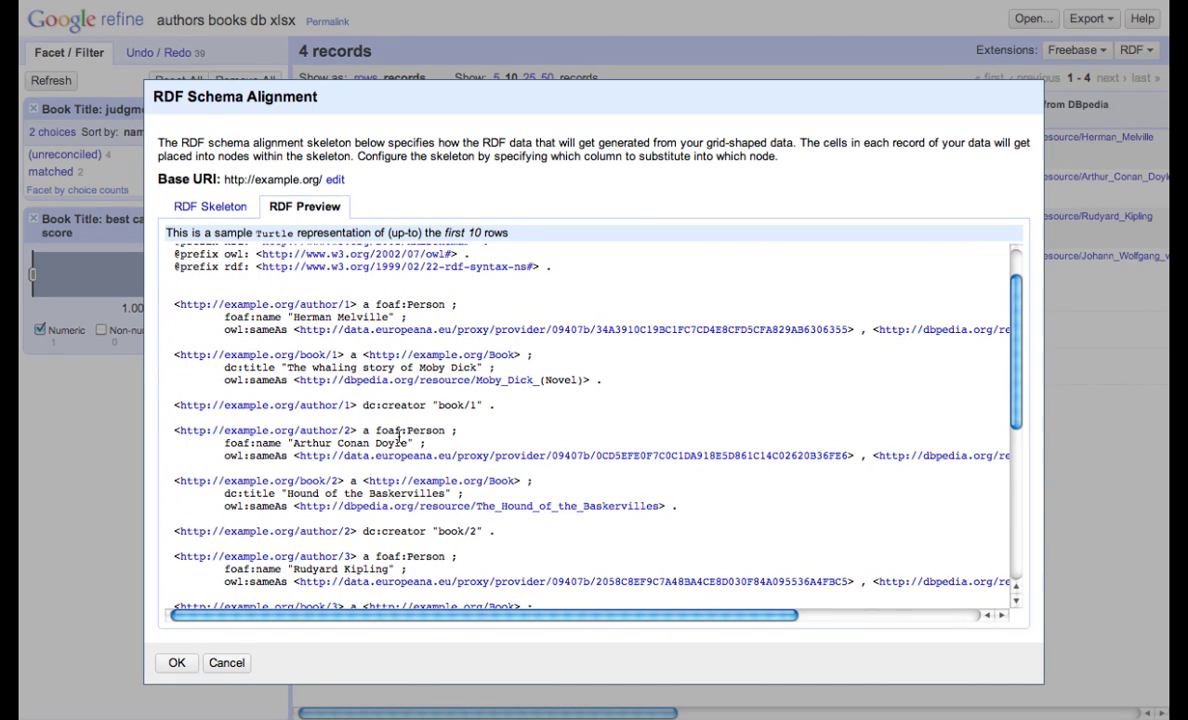
scroll(410, 462, "down", 10)
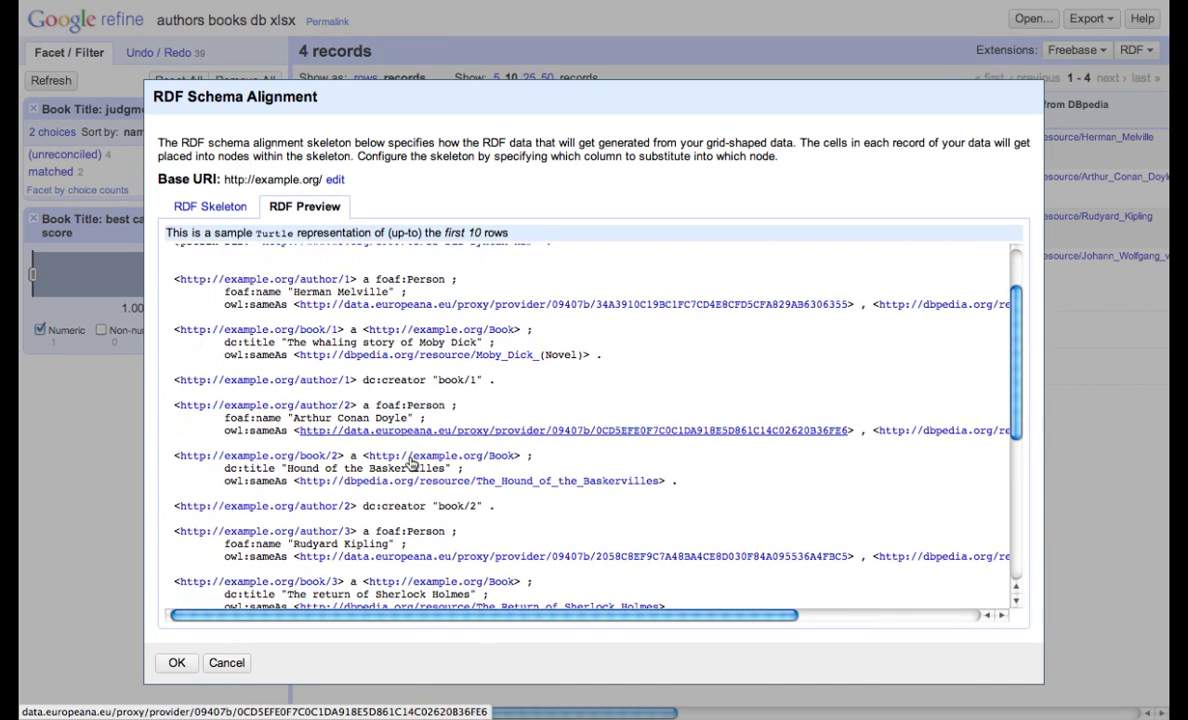
scroll(408, 458, "down", 8)
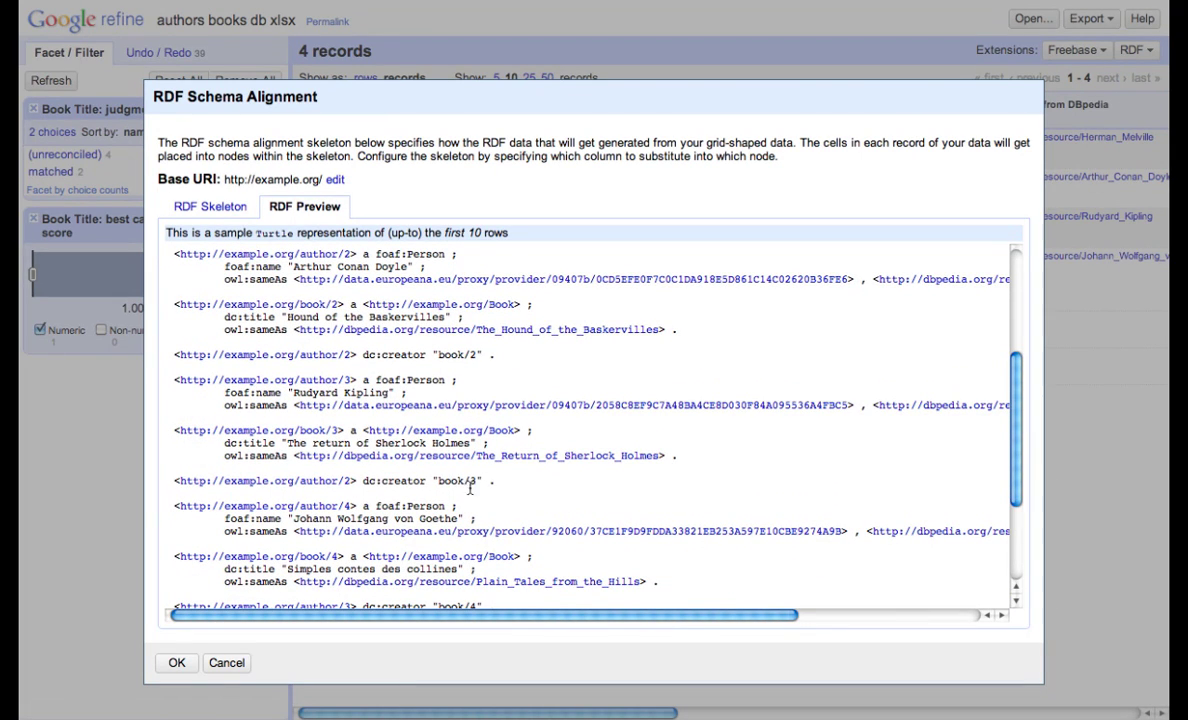
left_click_drag(479, 482, 437, 483)
left_click_drag(480, 355, 436, 355)
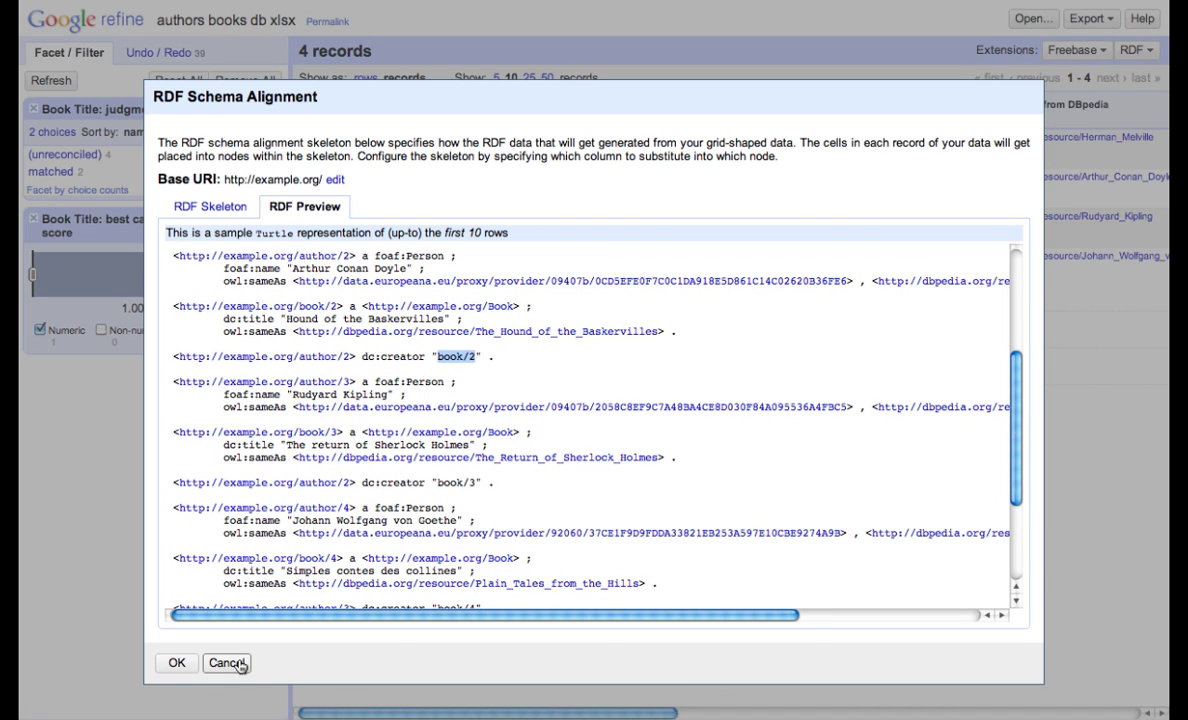
Make the dc:creator Books.ID node output its values as URIs
left_click(206, 205)
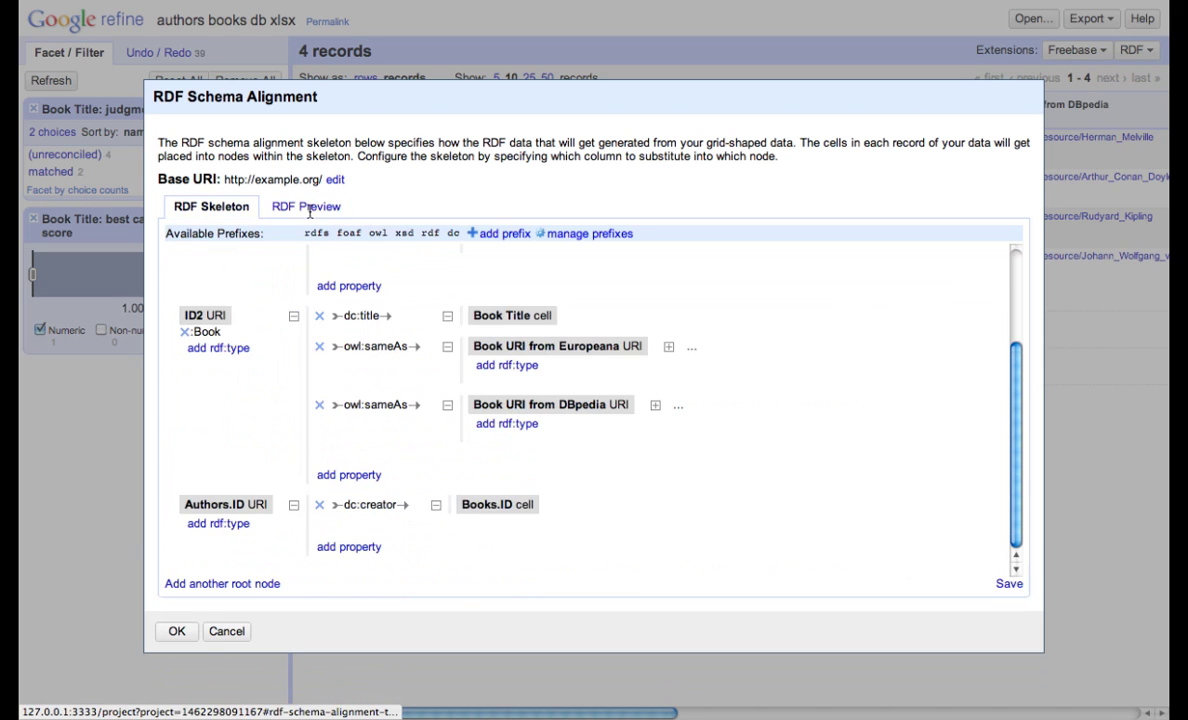
left_click(497, 503)
left_click(580, 238)
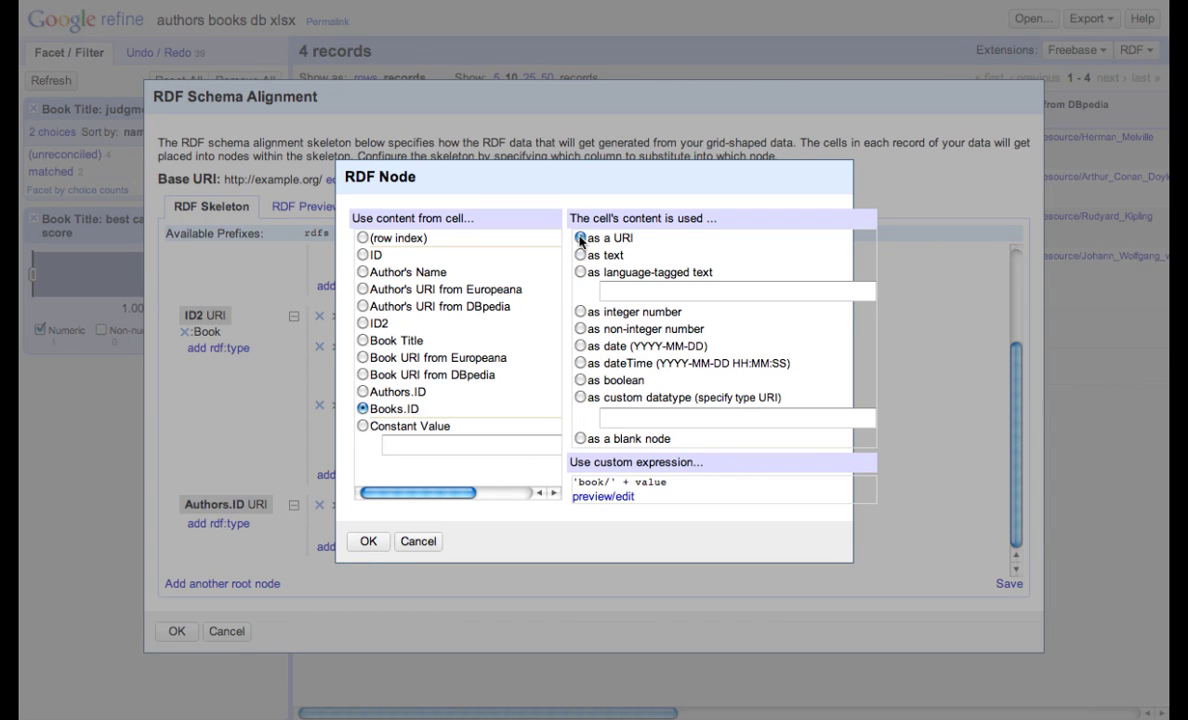
left_click(368, 543)
left_click(316, 206)
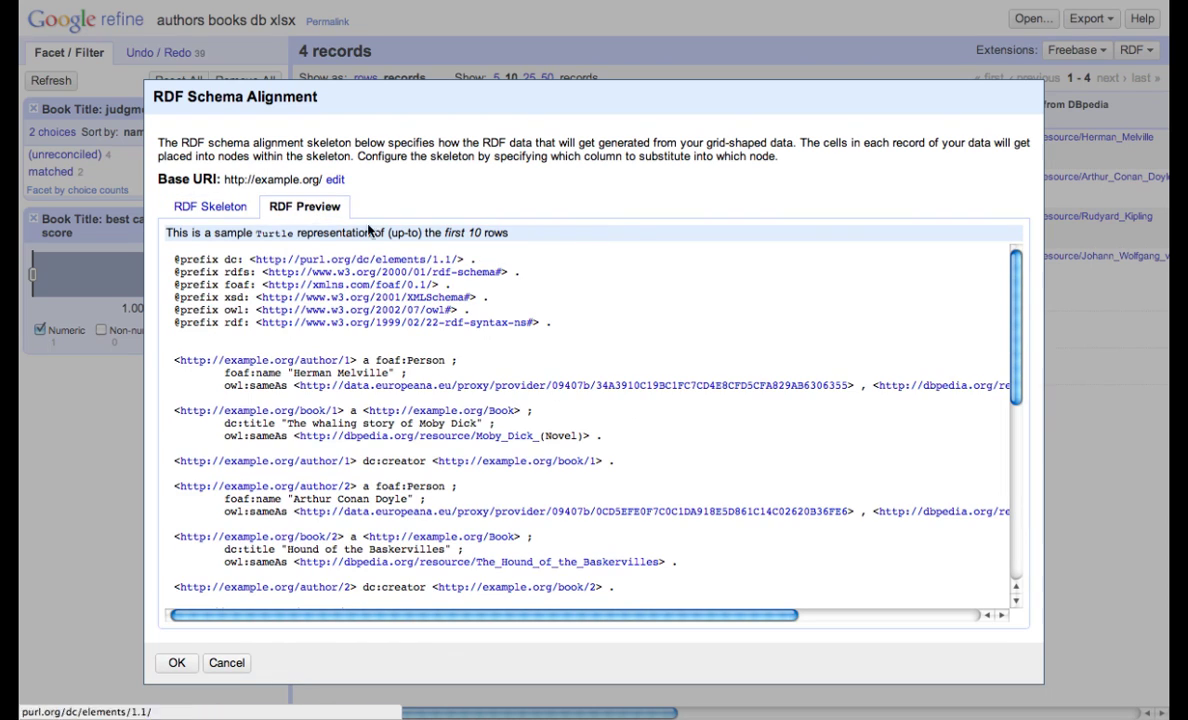
scroll(510, 298, "down", 1)
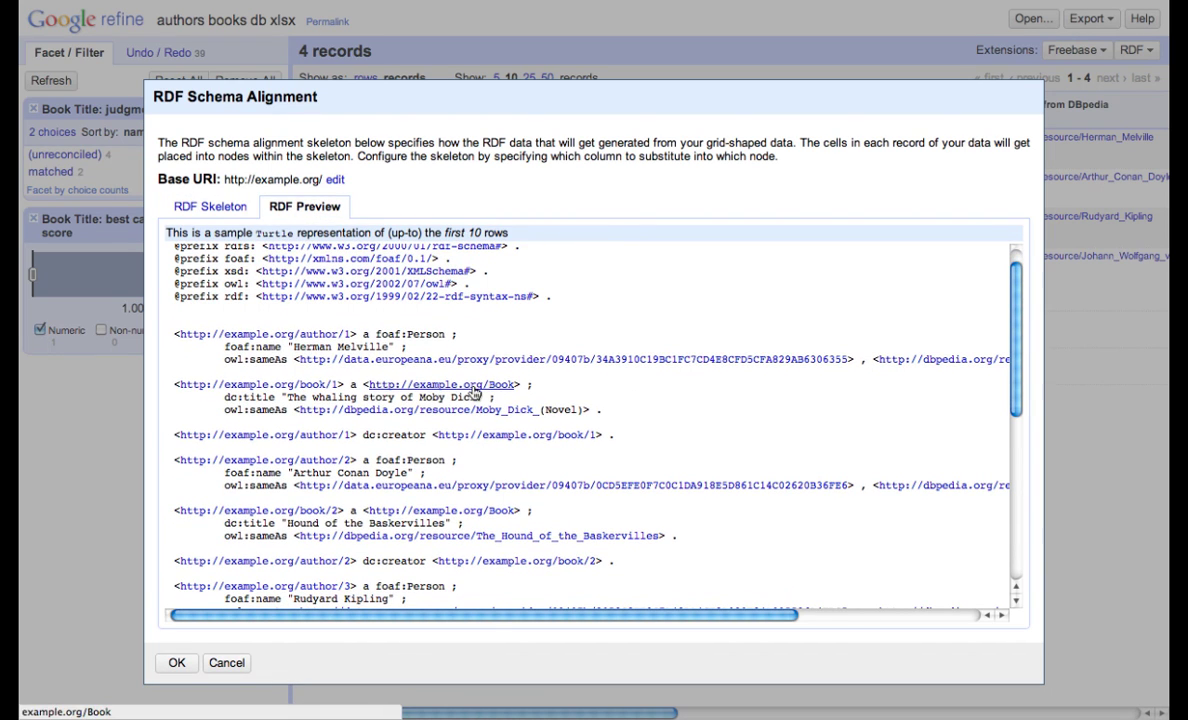
scroll(560, 450, "down", 5)
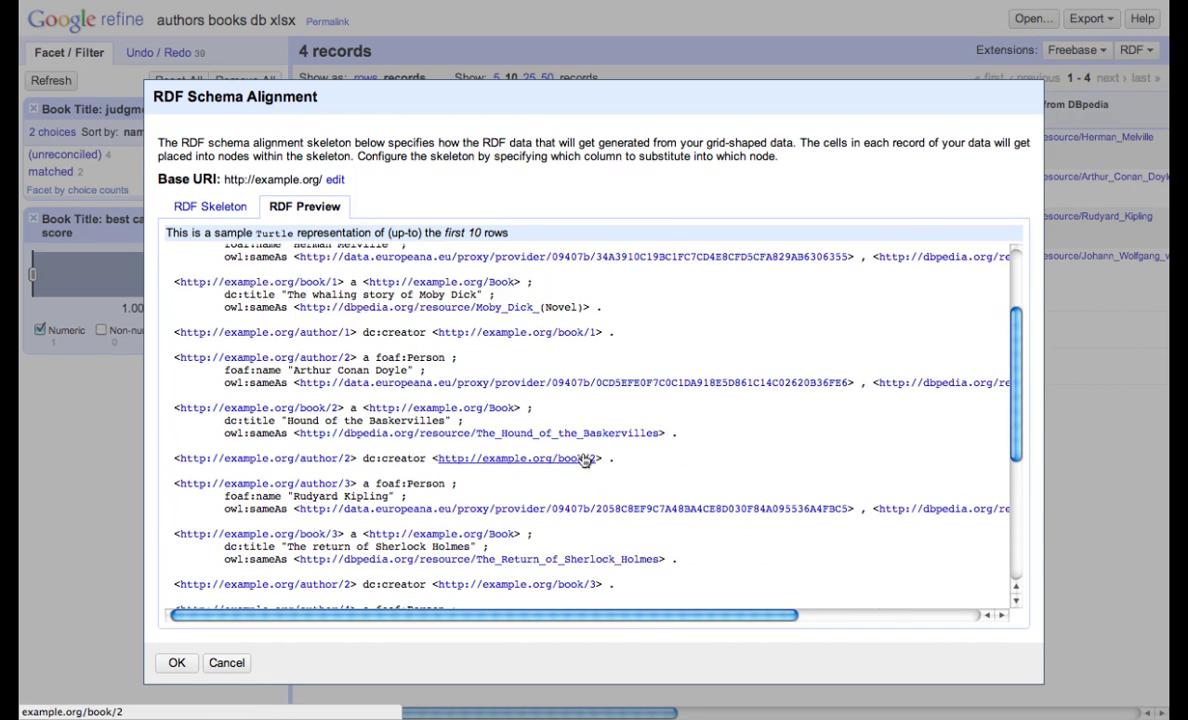
scroll(521, 502, "down", 10)
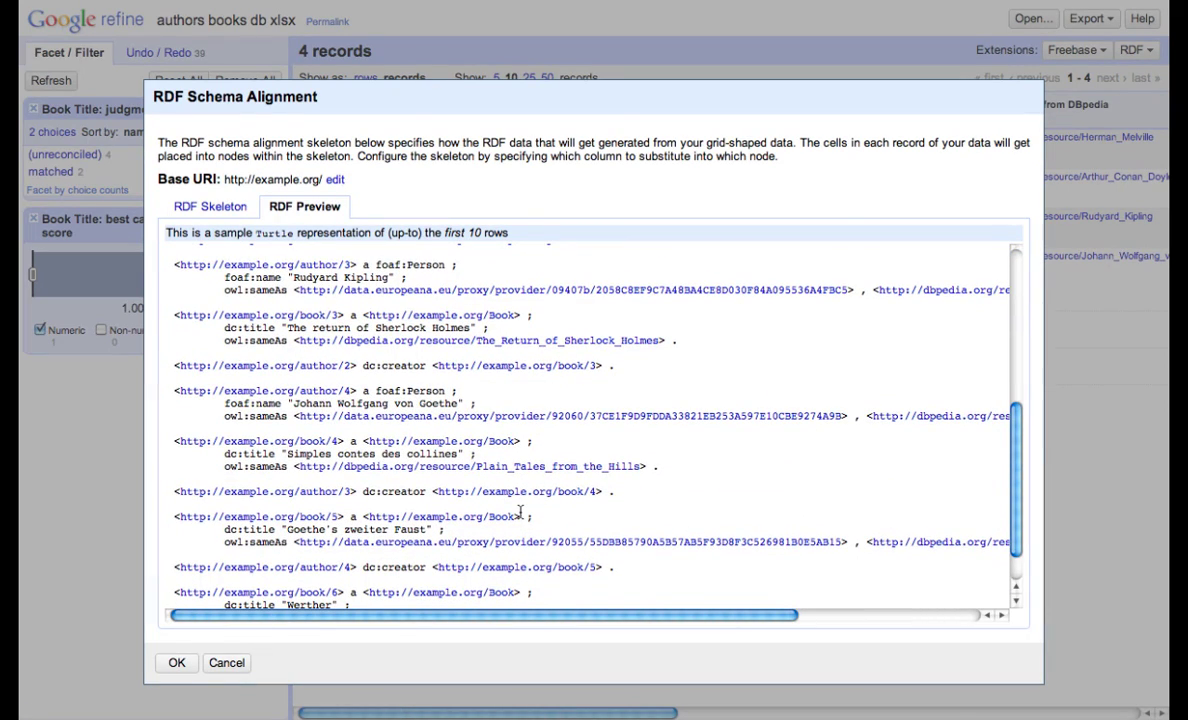
scroll(515, 480, "up", 2)
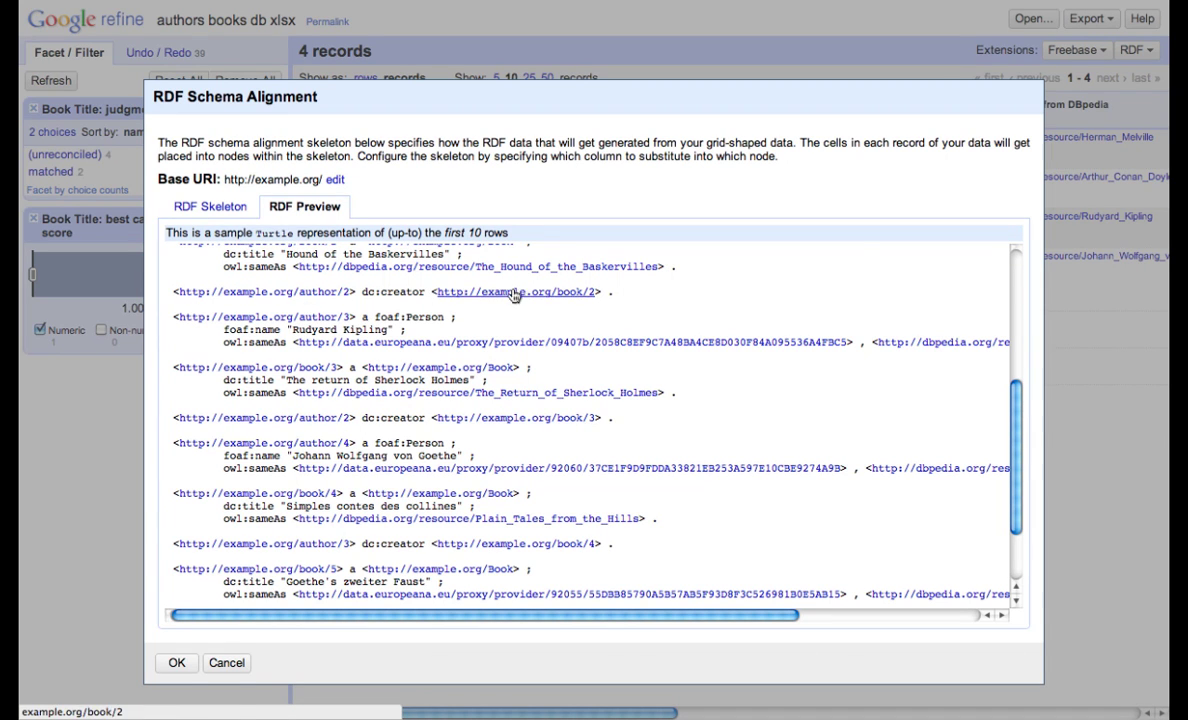
scroll(600, 400, "down", 5)
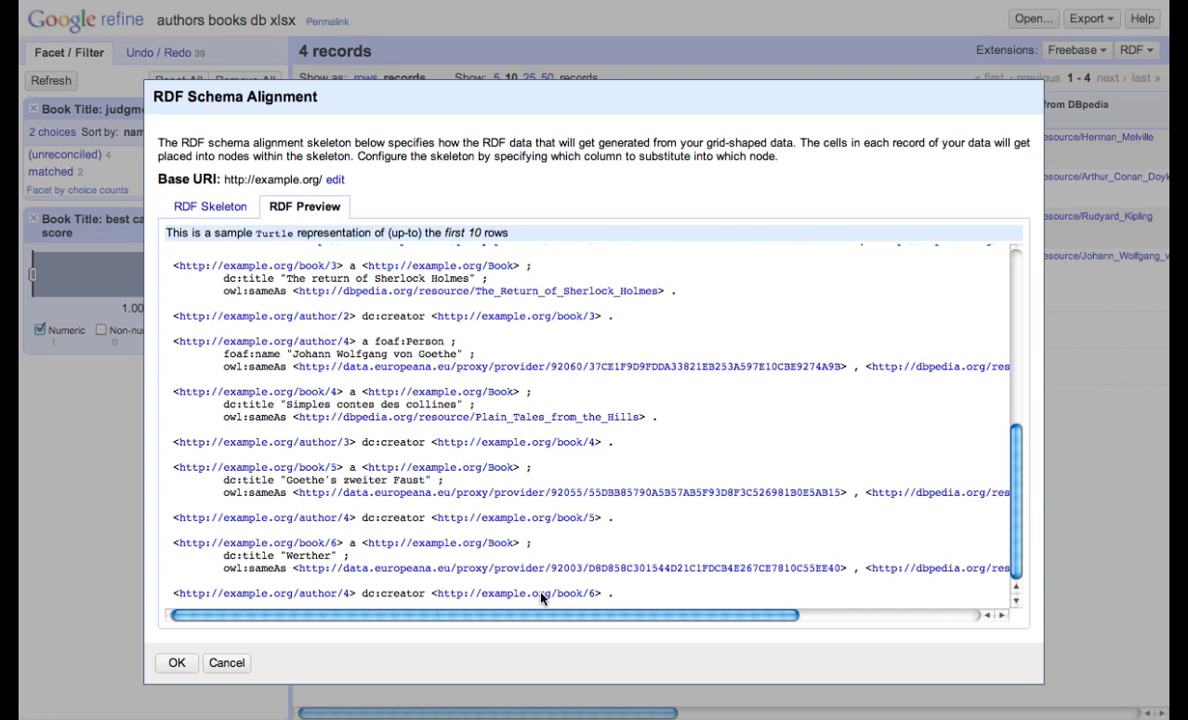
Save the RDF skeleton and export the authors-books project as RDF Turtle, reviewing the output
left_click(176, 663)
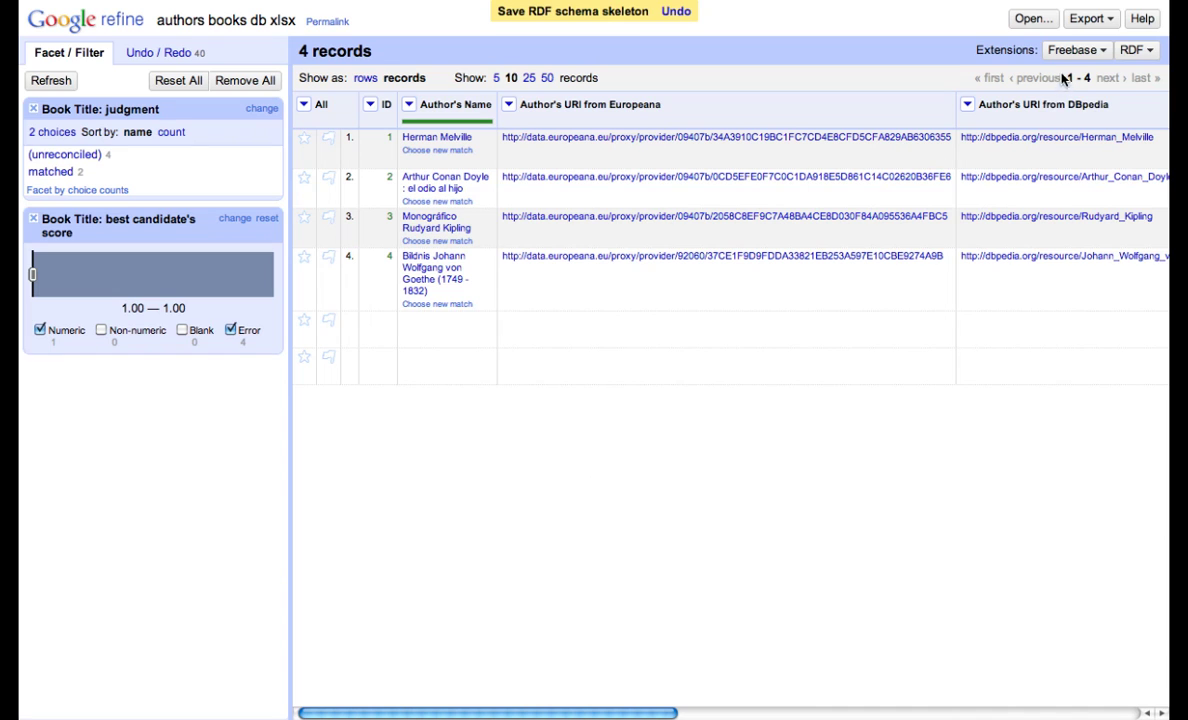
left_click(1083, 22)
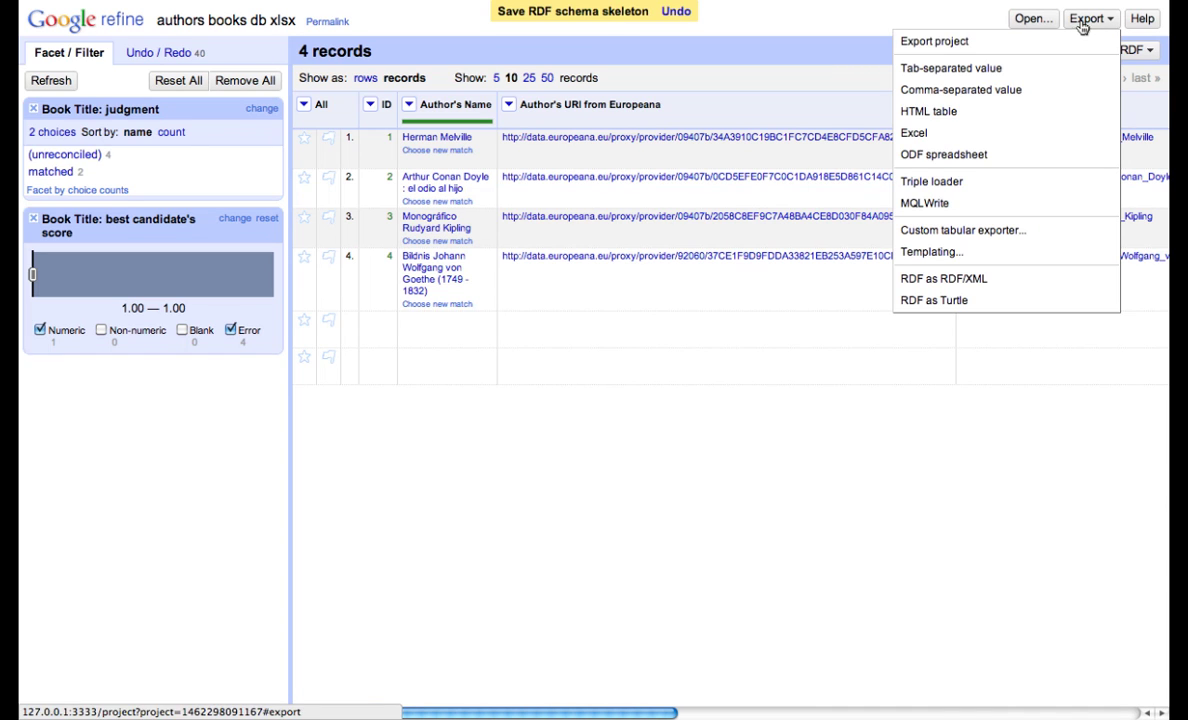
left_click(930, 301)
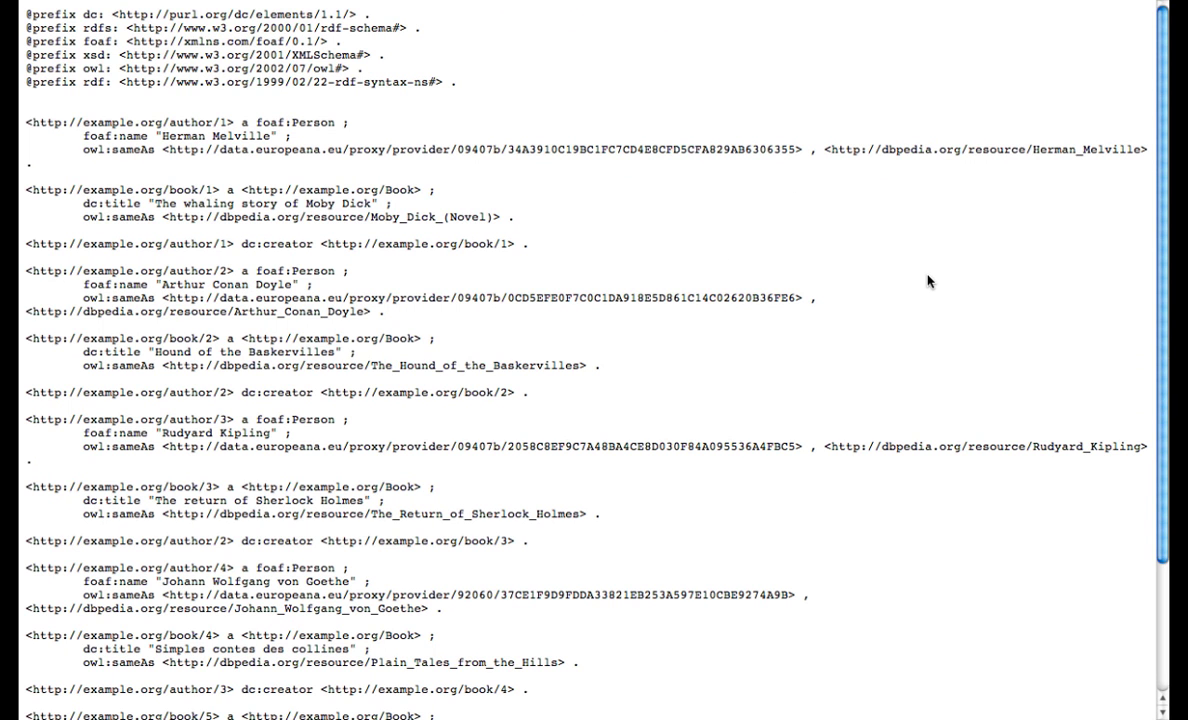
scroll(928, 282, "down", 4)
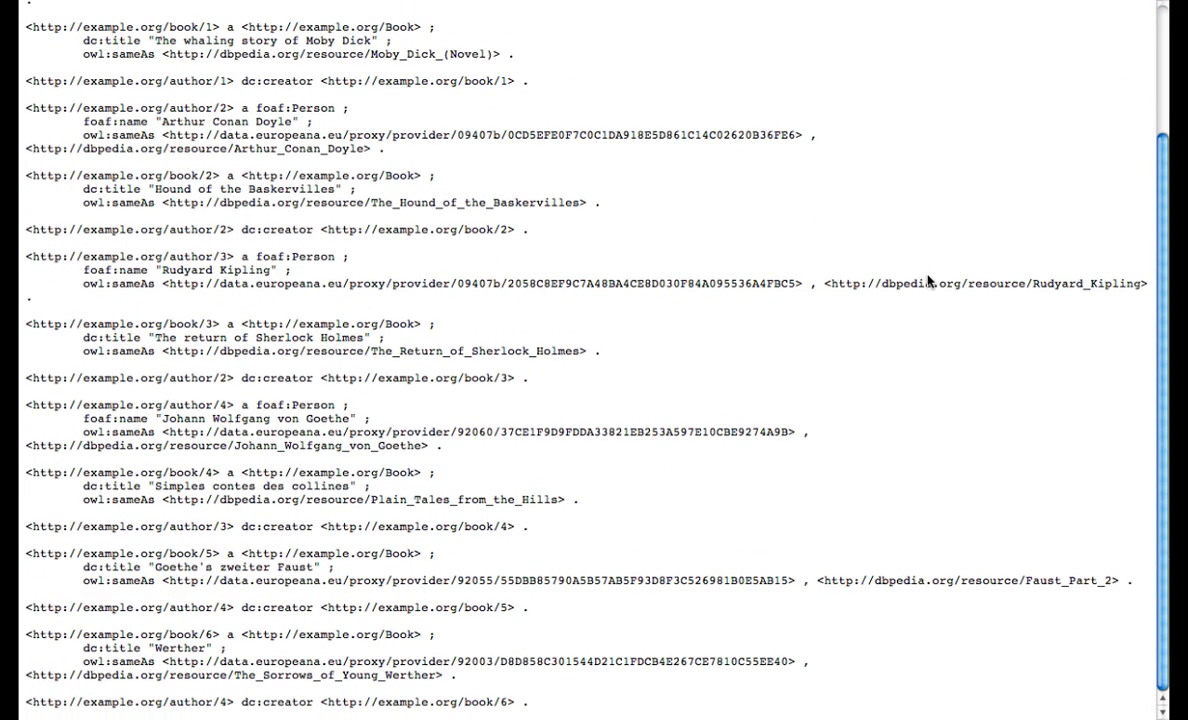
scroll(928, 282, "up", 4)
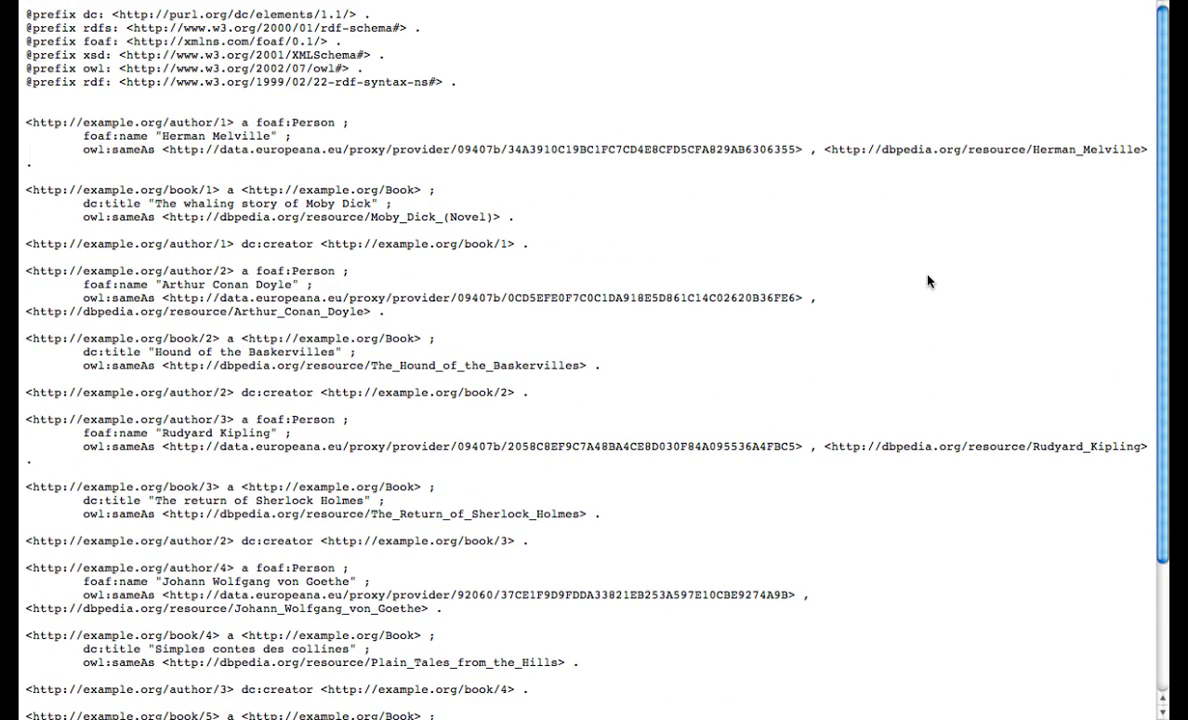